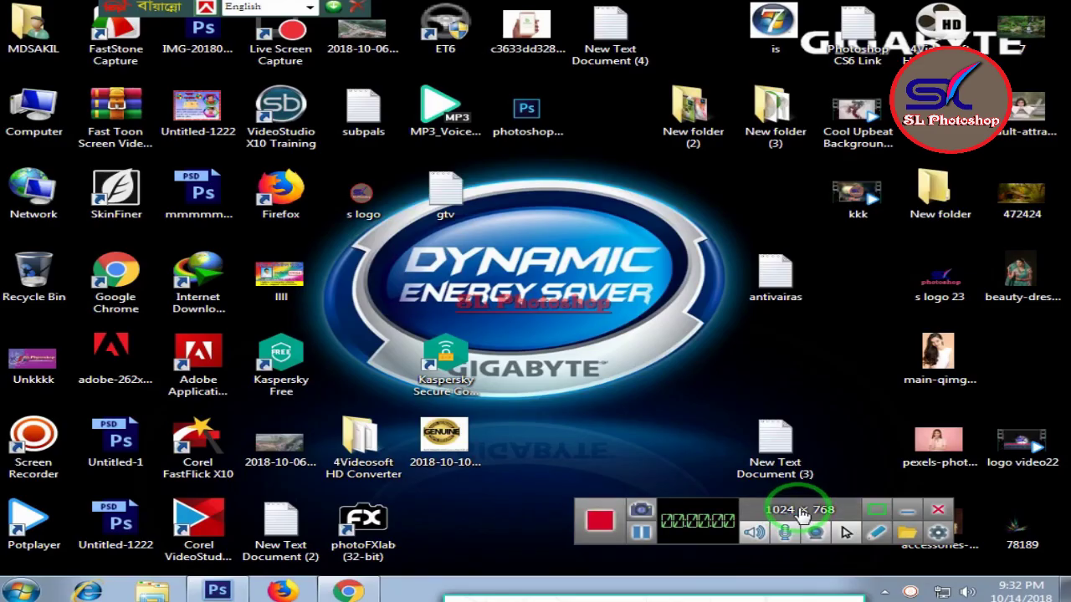
Step: Refresh the desktop and bring Photoshop back to the front
drag(697, 520, 589, 575)
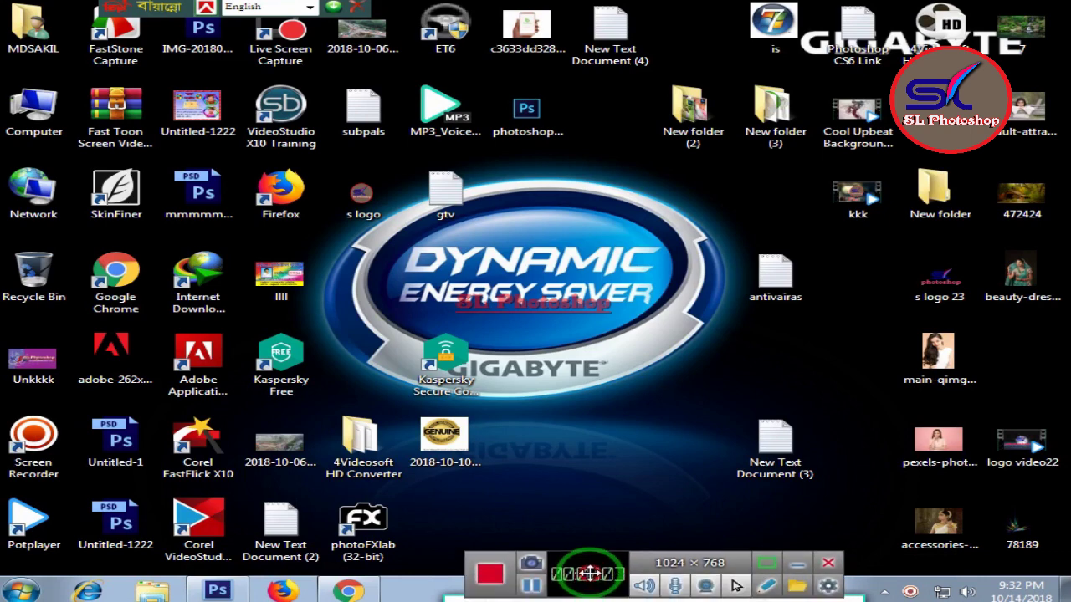
right_click(560, 196)
click(615, 240)
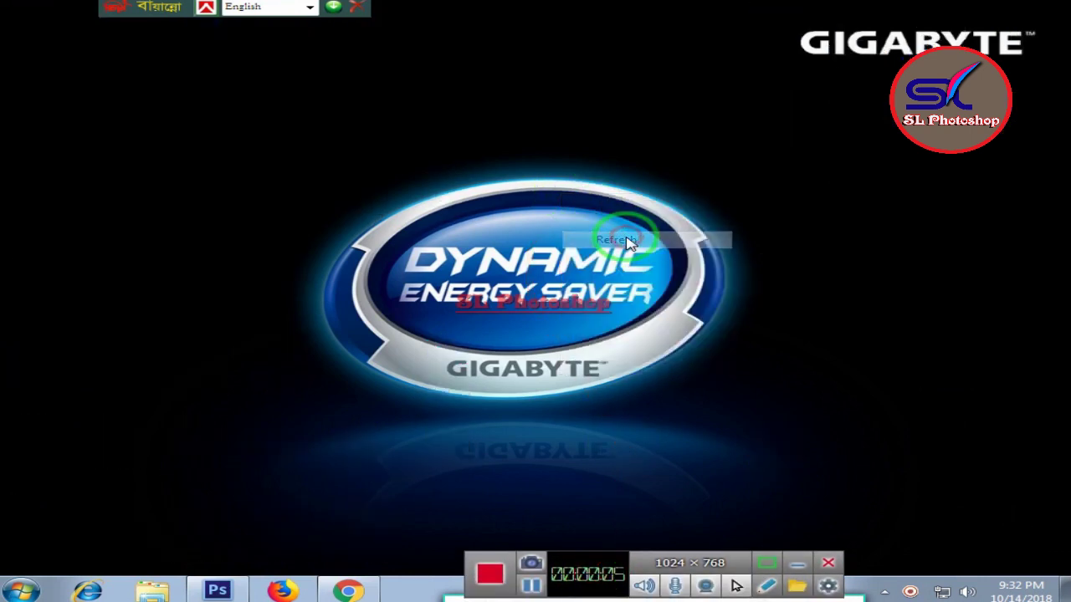
click(234, 591)
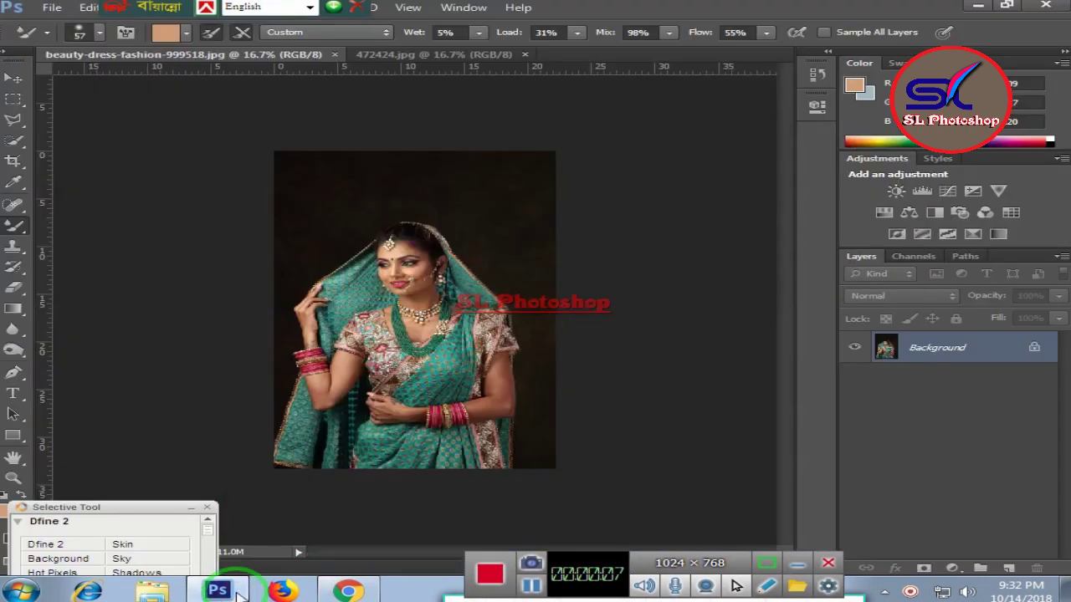
Step: Zoom to 50% on the woman's arm and left saree edge and select the Pen Tool
key(ctrl+plus)
key(ctrl+plus)
key(ctrl+plus)
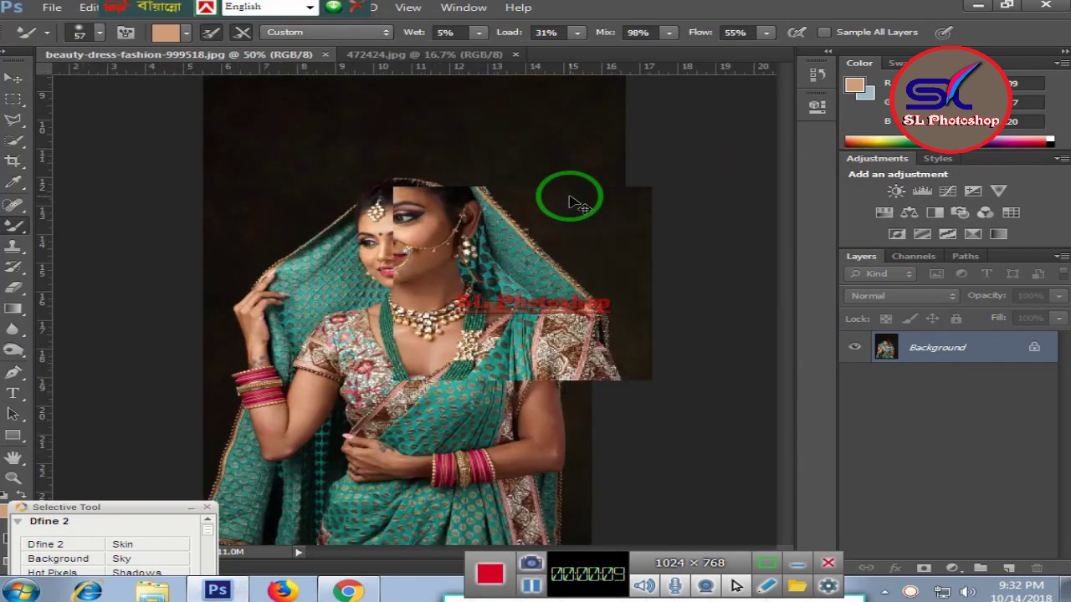
drag(119, 511, 95, 559)
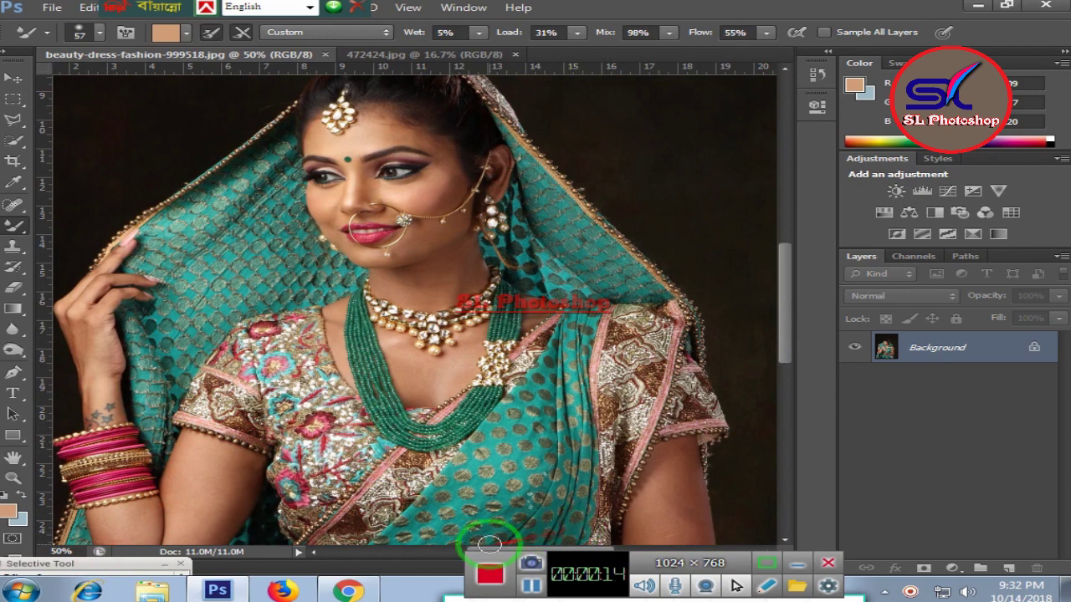
drag(572, 573, 571, 601)
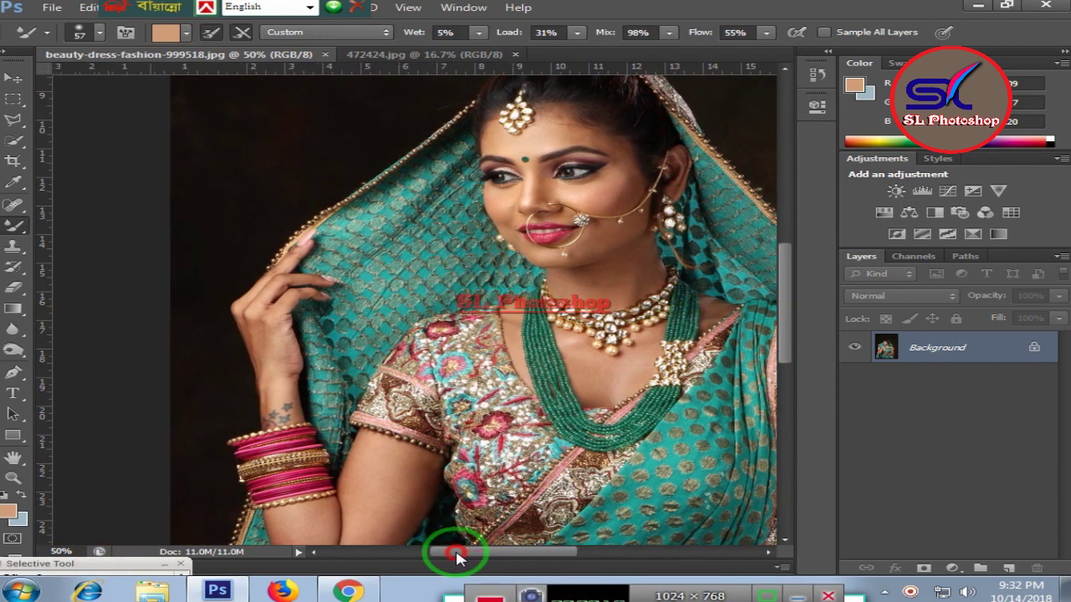
drag(477, 559, 444, 556)
scroll(343, 467, down, 3)
scroll(343, 466, down, 3)
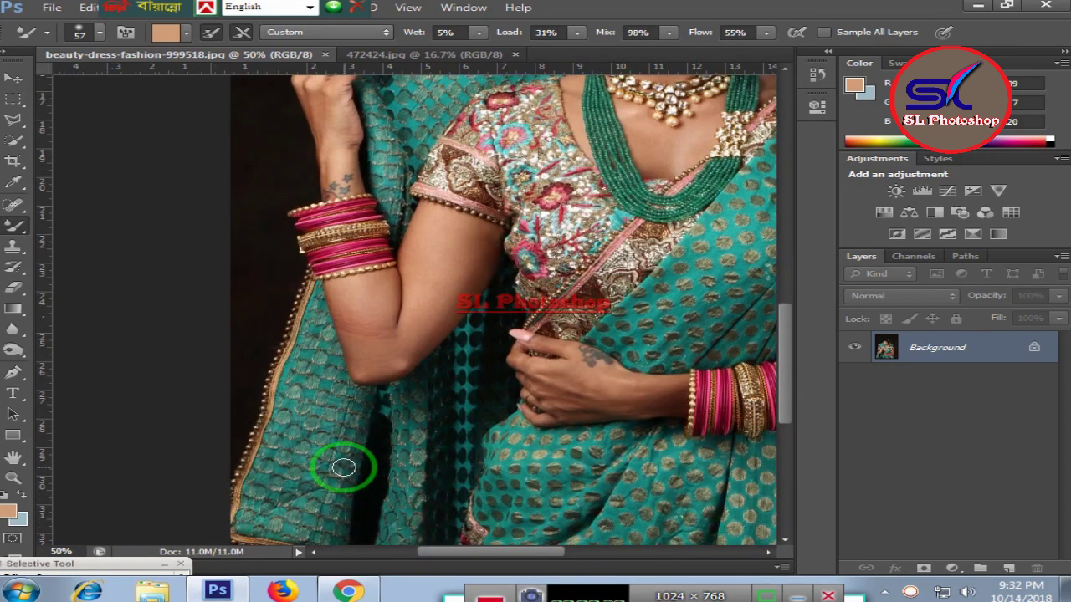
click(24, 382)
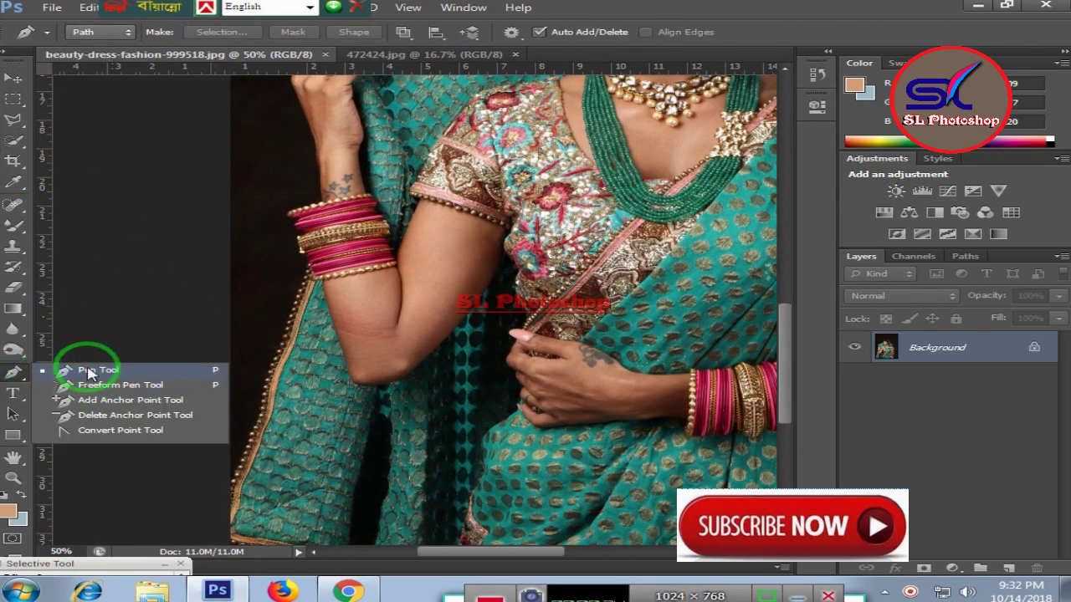
Step: Start a Pen path up the lower saree edge, then zoom to 100%
click(89, 371)
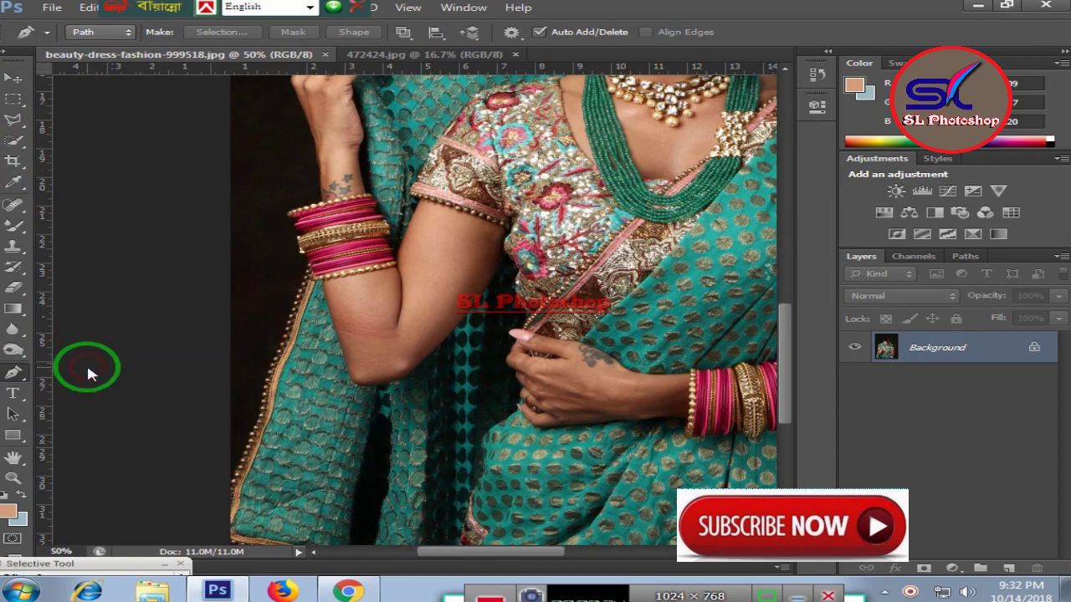
click(231, 485)
click(262, 410)
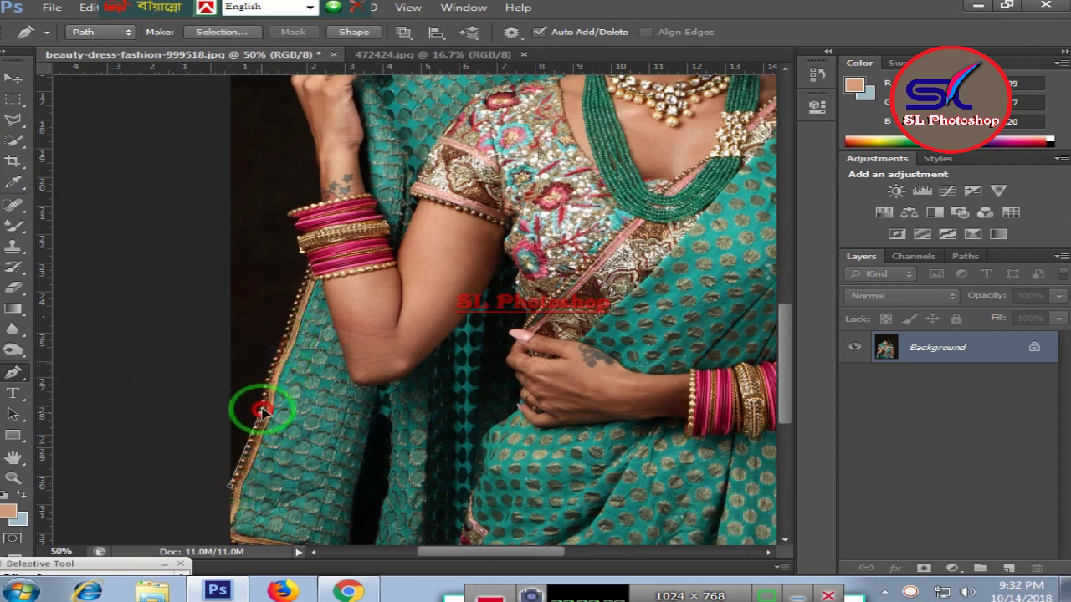
click(298, 289)
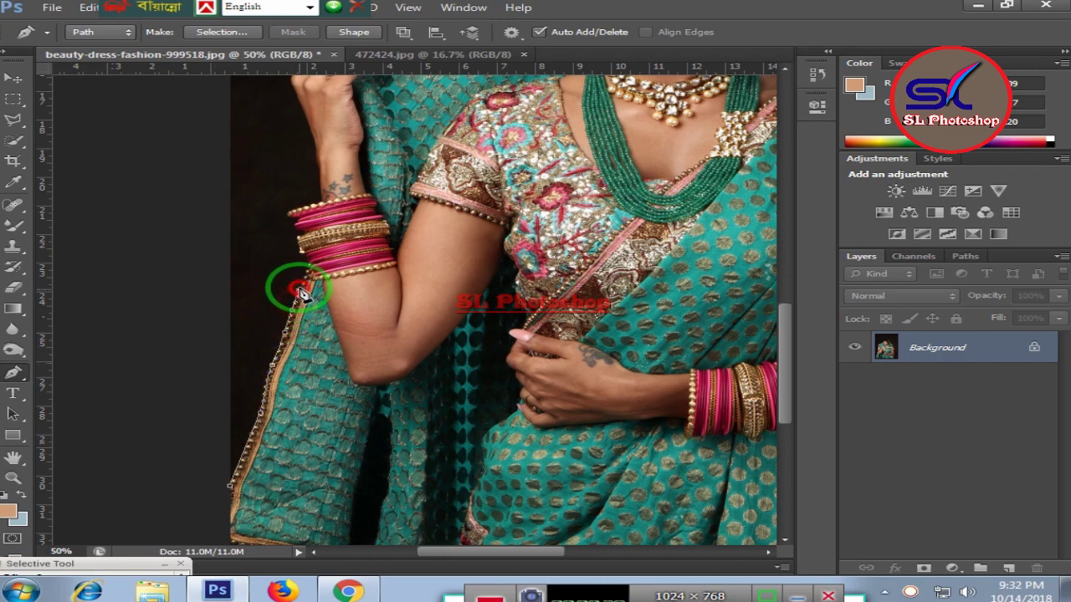
key(ctrl+plus)
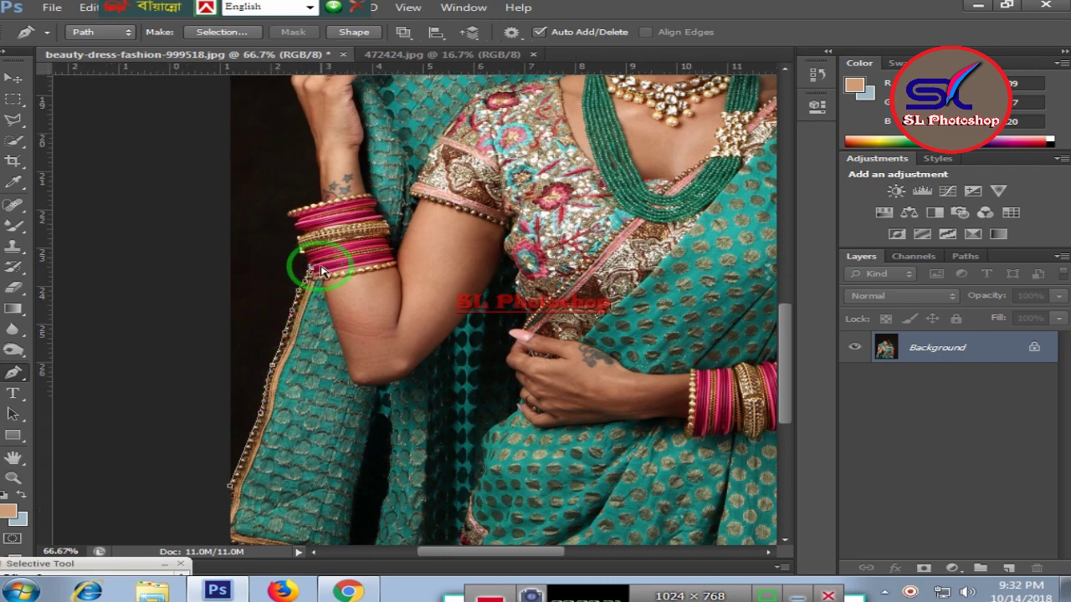
key(ctrl+plus)
scroll(238, 221, up, 2)
scroll(201, 213, up, 2)
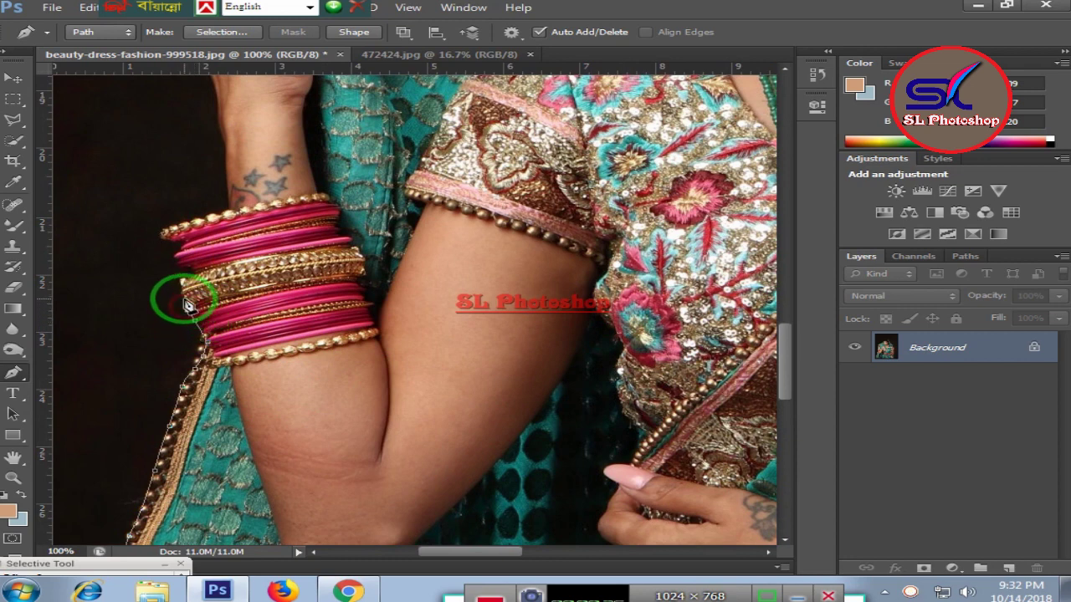
Step: Trace the path along the bangles' left edge and across their top
click(188, 305)
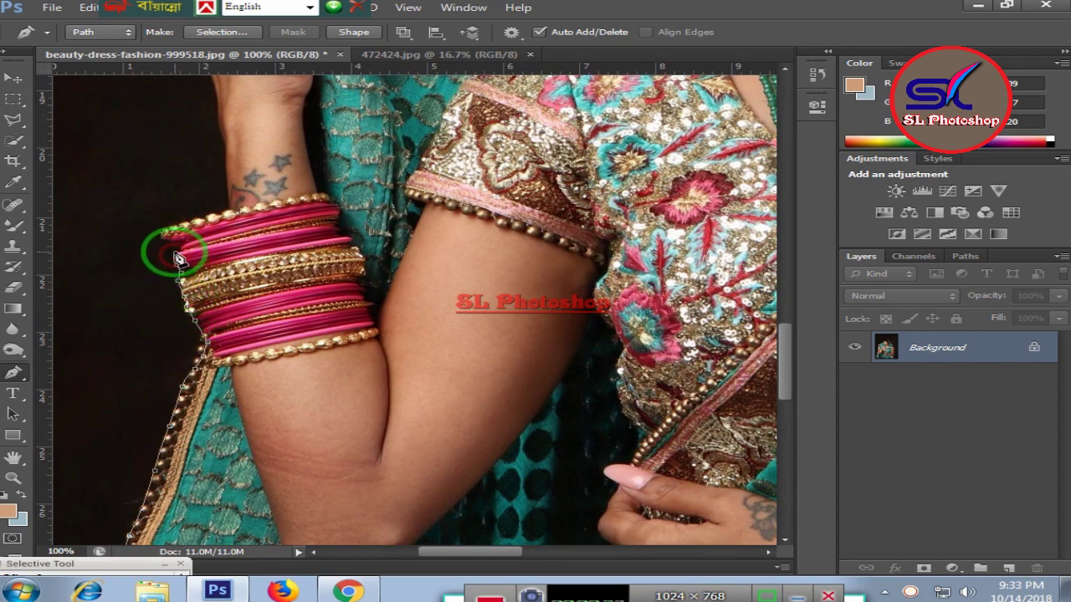
click(167, 244)
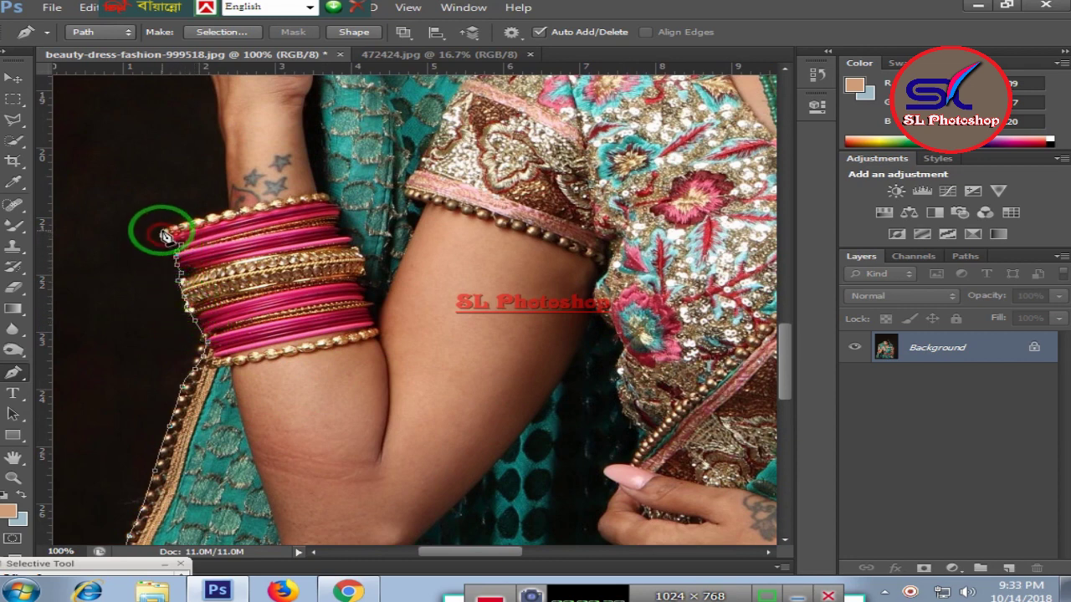
click(163, 227)
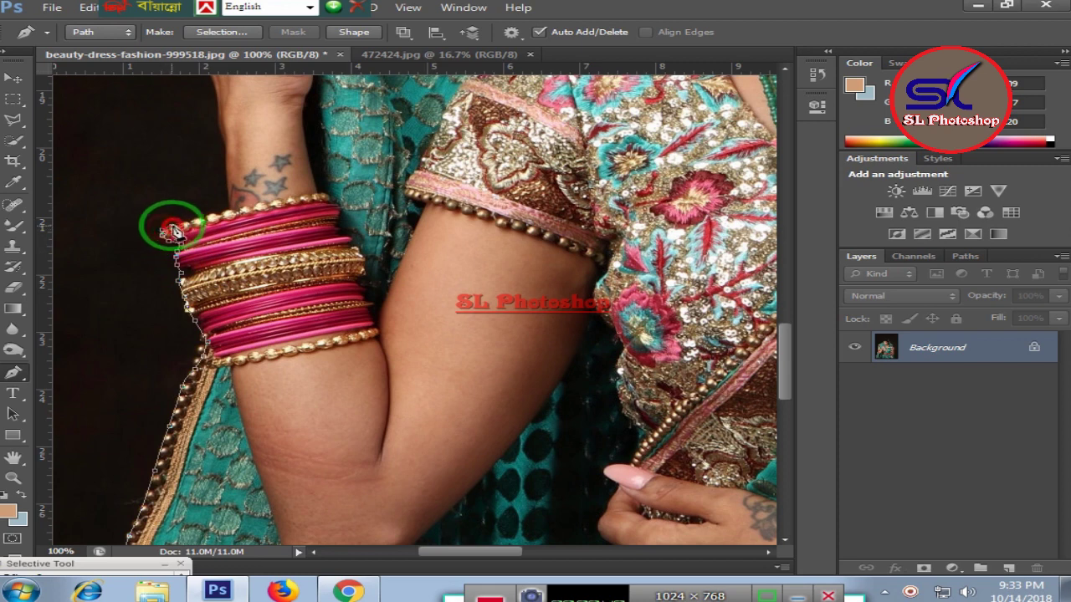
click(228, 196)
scroll(228, 194, up, 3)
scroll(232, 195, up, 2)
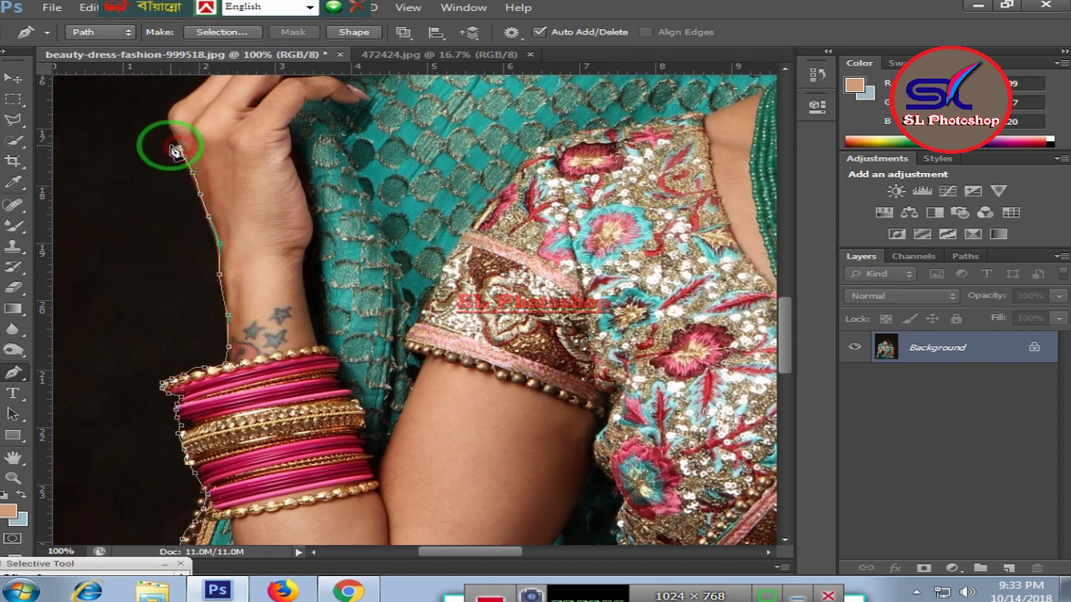
scroll(173, 147, up, 3)
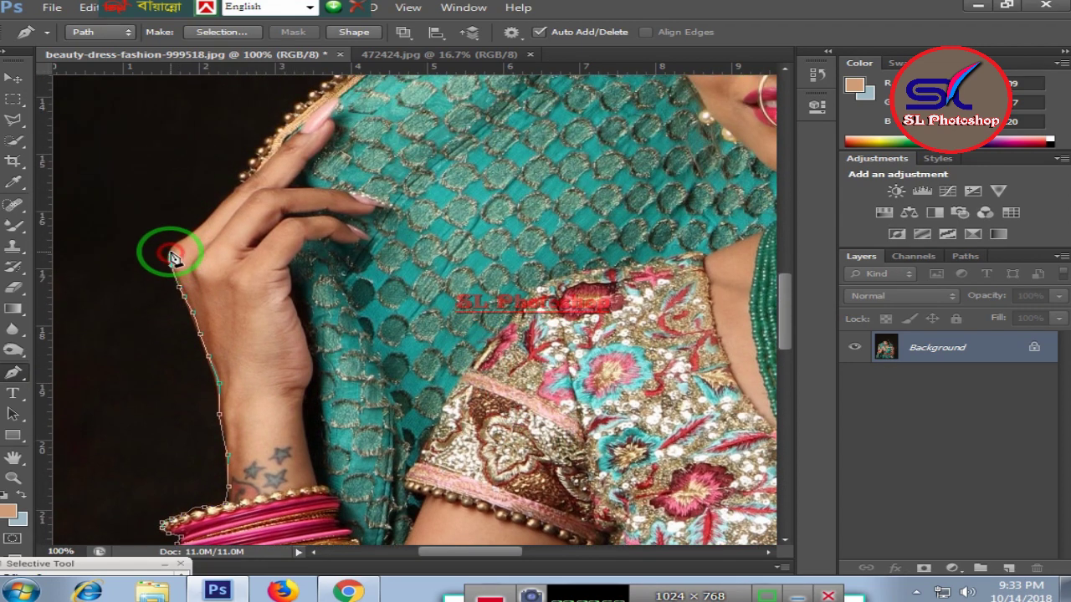
Step: Continue the path up the wrist, hand and finger to the saree's gold border
click(170, 250)
click(181, 238)
click(204, 220)
click(230, 192)
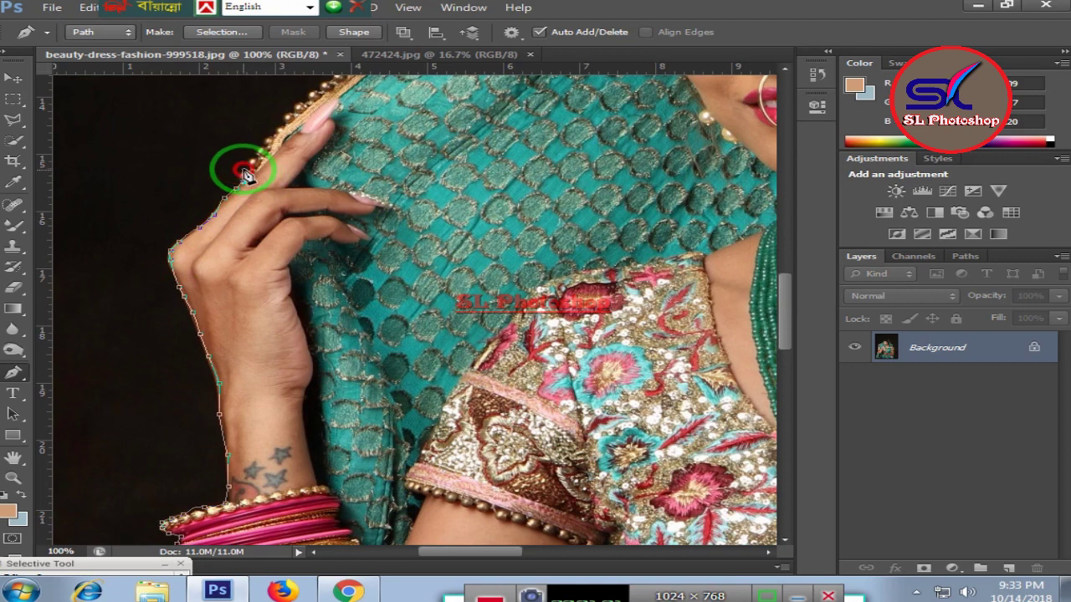
click(282, 115)
click(305, 106)
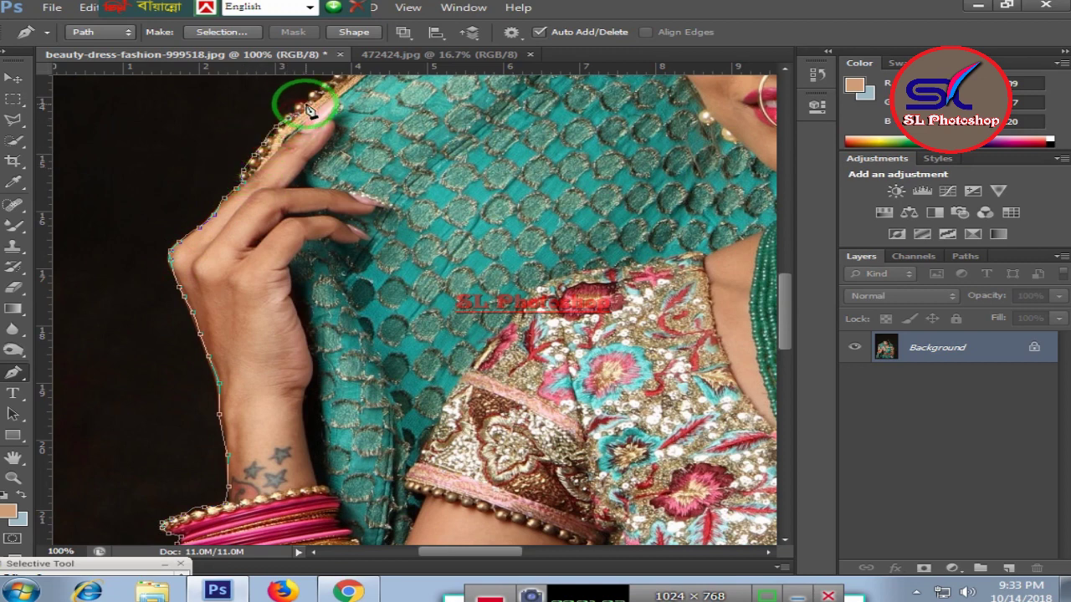
scroll(333, 84, up, 3)
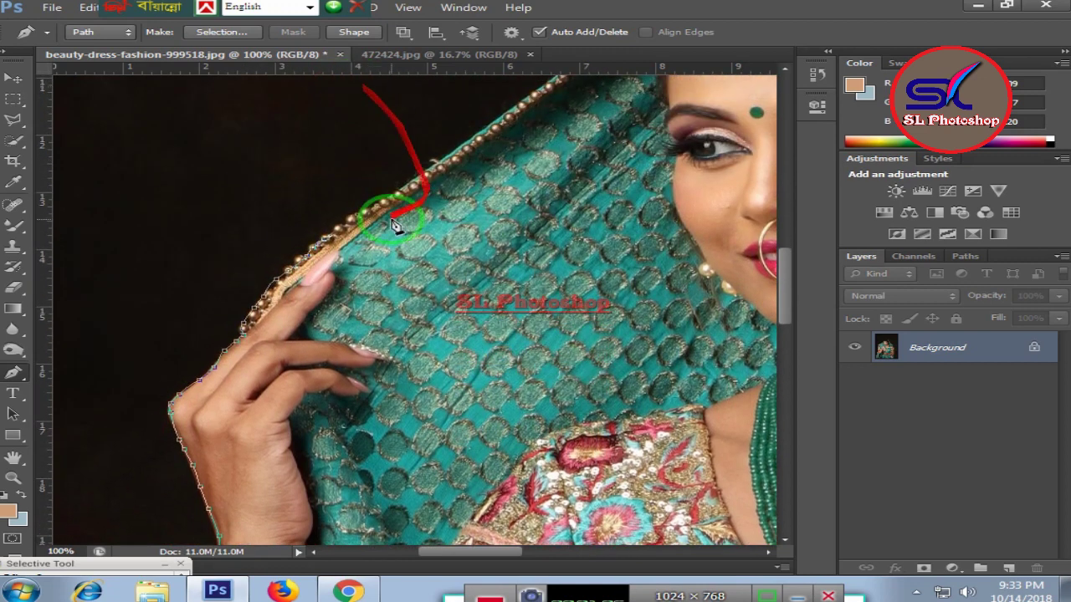
Step: Extend the path up the beaded border with curved anchors
click(361, 208)
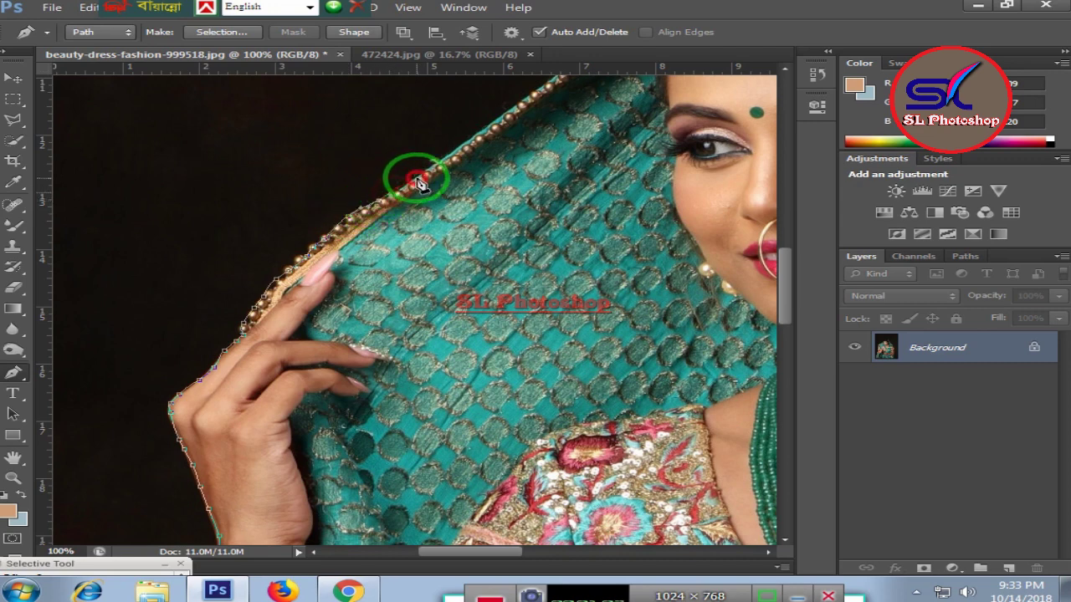
click(434, 159)
click(490, 117)
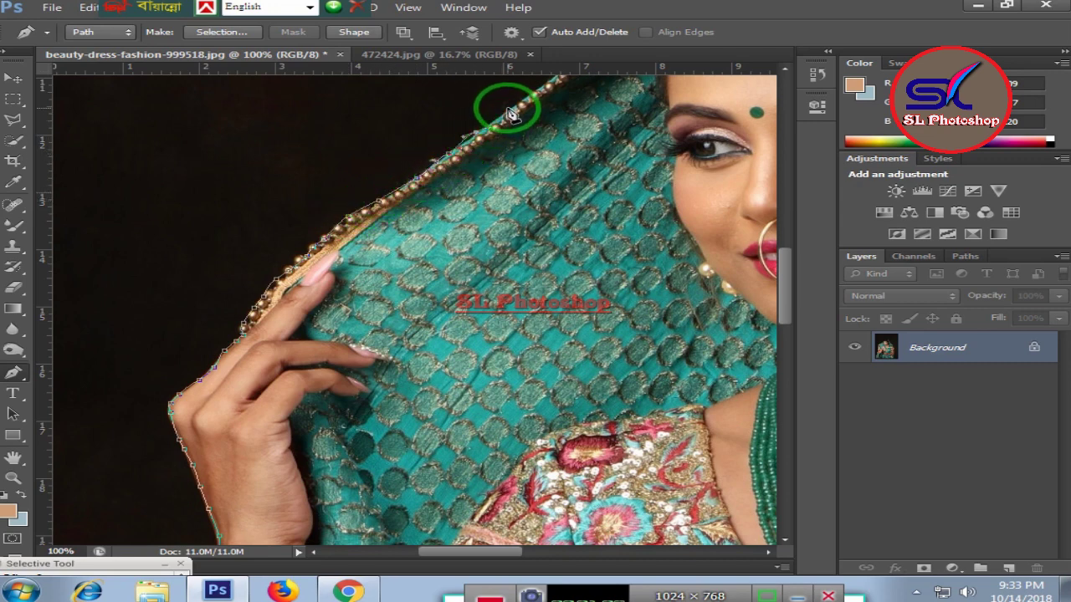
click(527, 101)
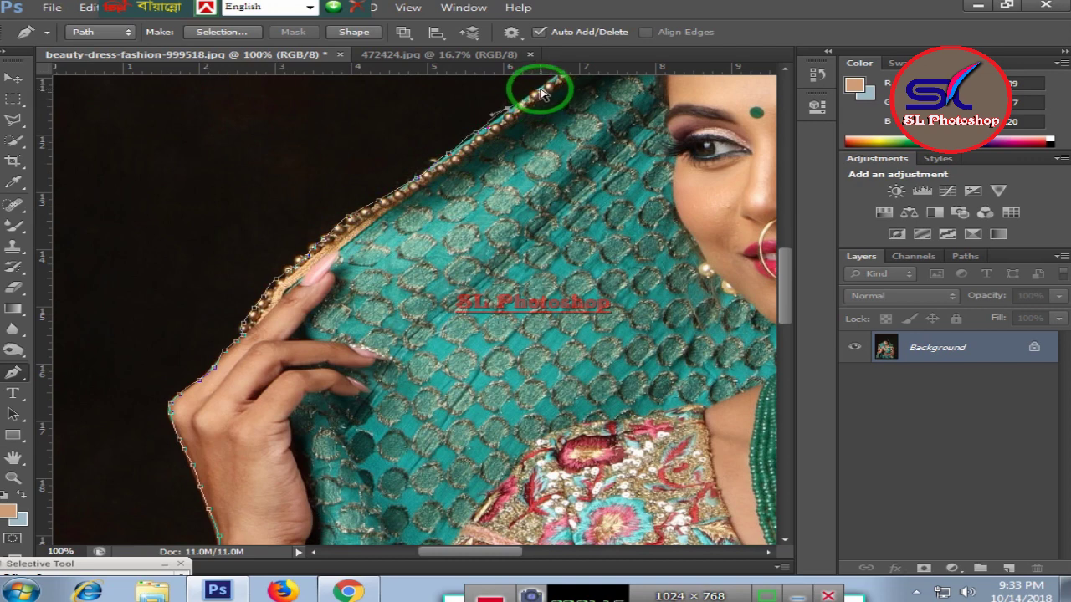
mouse_move(535, 99)
mouse_down()
mouse_move(495, 172)
mouse_move(477, 152)
mouse_up()
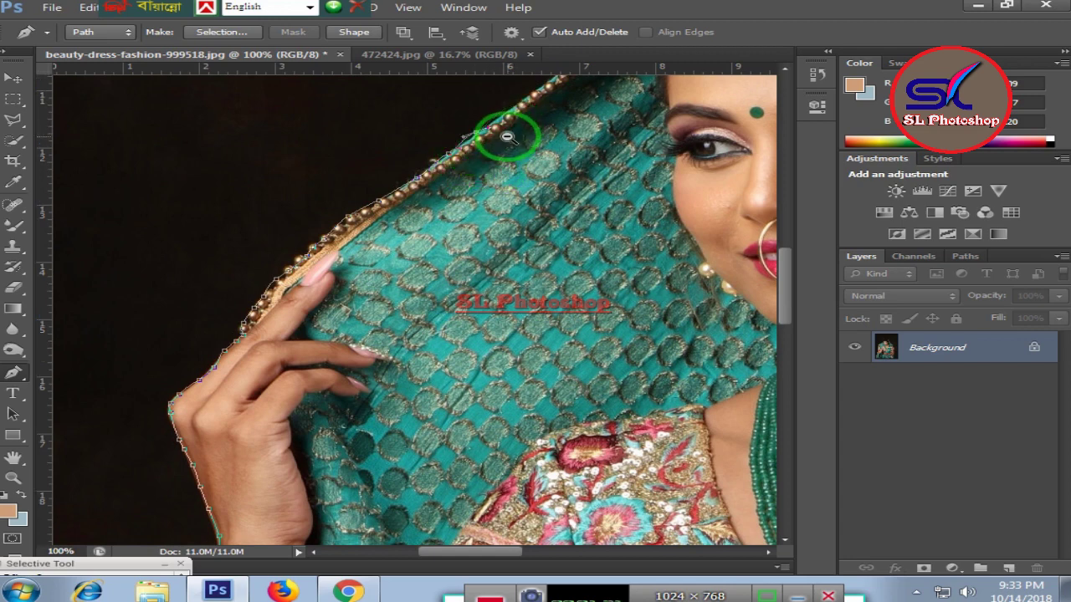
drag(506, 138, 437, 173)
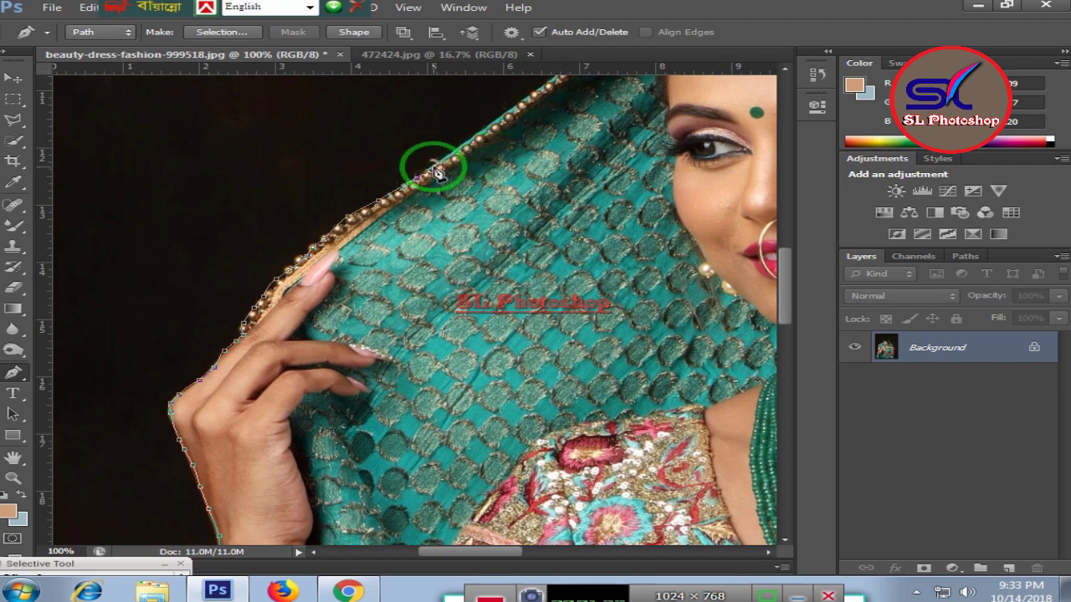
mouse_move(497, 110)
mouse_down()
mouse_move(509, 105)
mouse_move(599, 174)
mouse_up()
Step: Curve the path over the head along the hairline and down the veil edge
scroll(540, 91, up, 3)
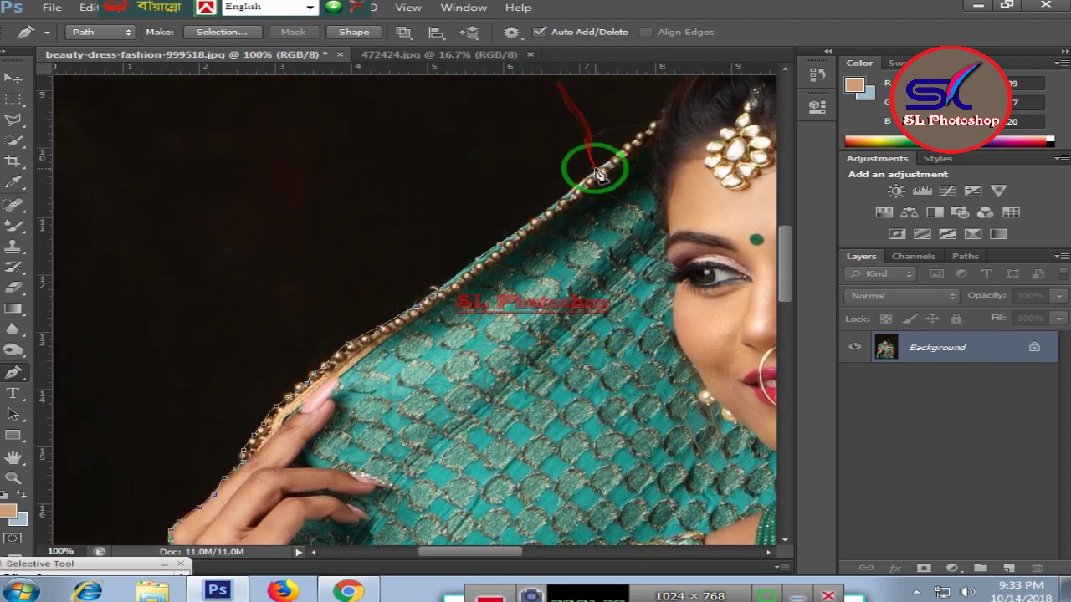
scroll(616, 209, up, 2)
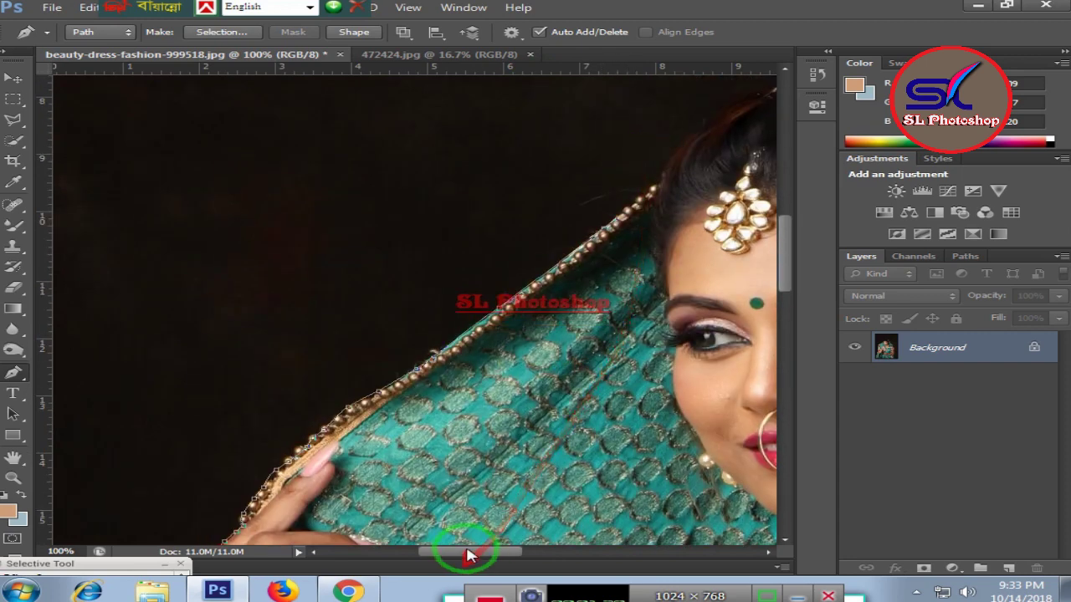
drag(469, 554, 501, 552)
scroll(490, 215, up, 2)
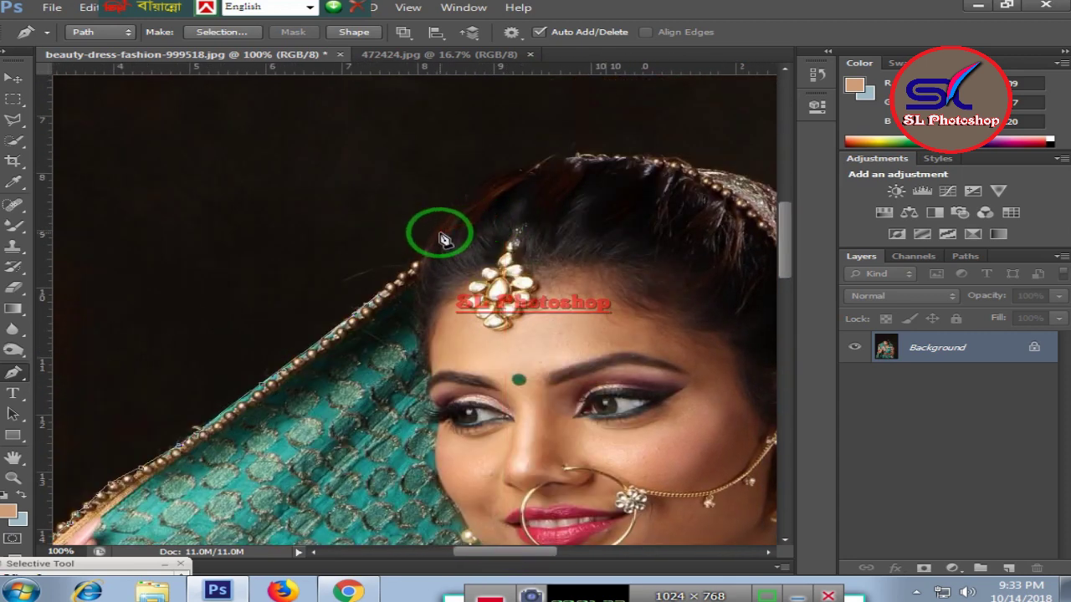
mouse_move(443, 240)
mouse_down()
mouse_move(519, 176)
mouse_move(508, 179)
mouse_up()
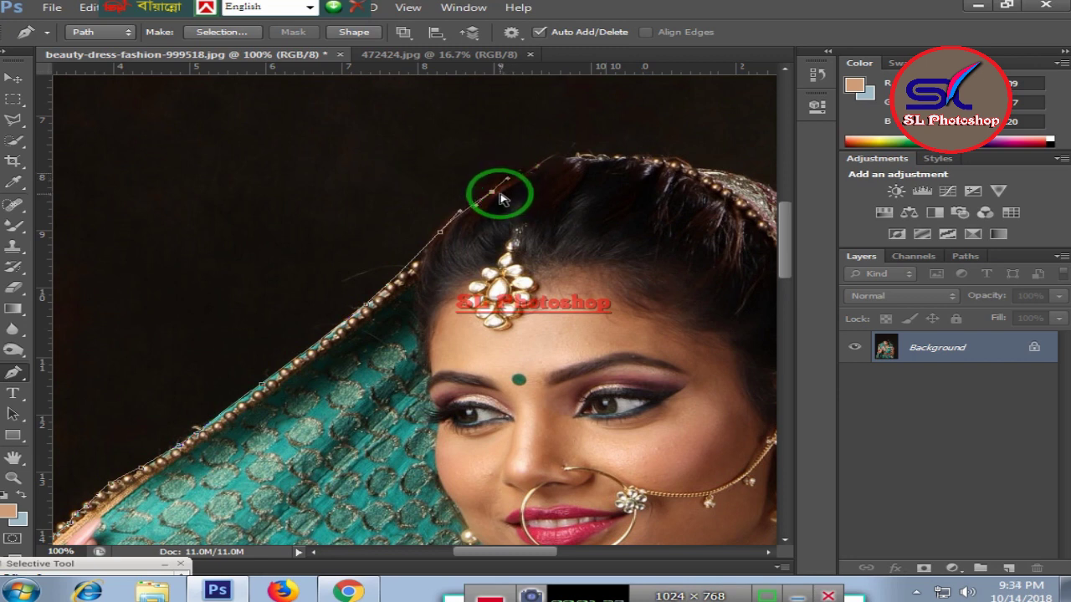
mouse_move(487, 184)
mouse_down()
mouse_move(549, 158)
mouse_move(717, 173)
mouse_up()
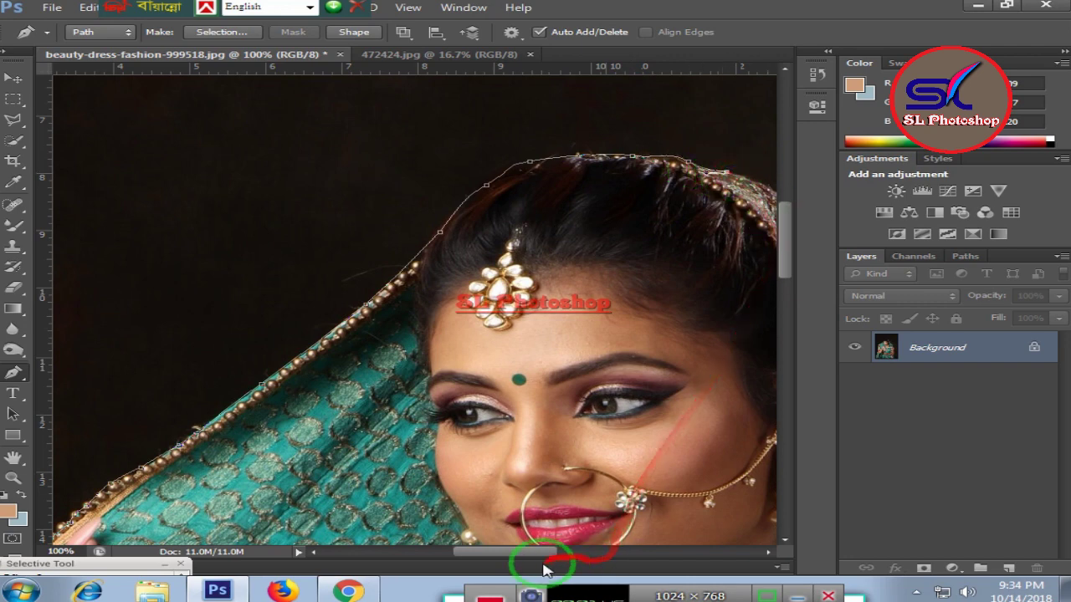
drag(494, 552, 561, 552)
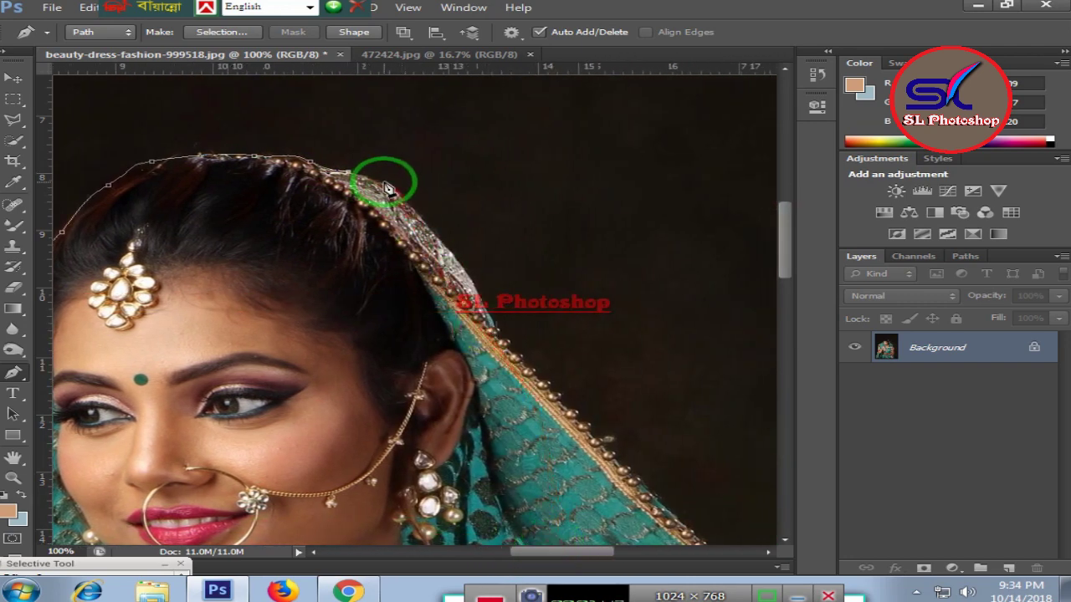
drag(417, 200, 463, 261)
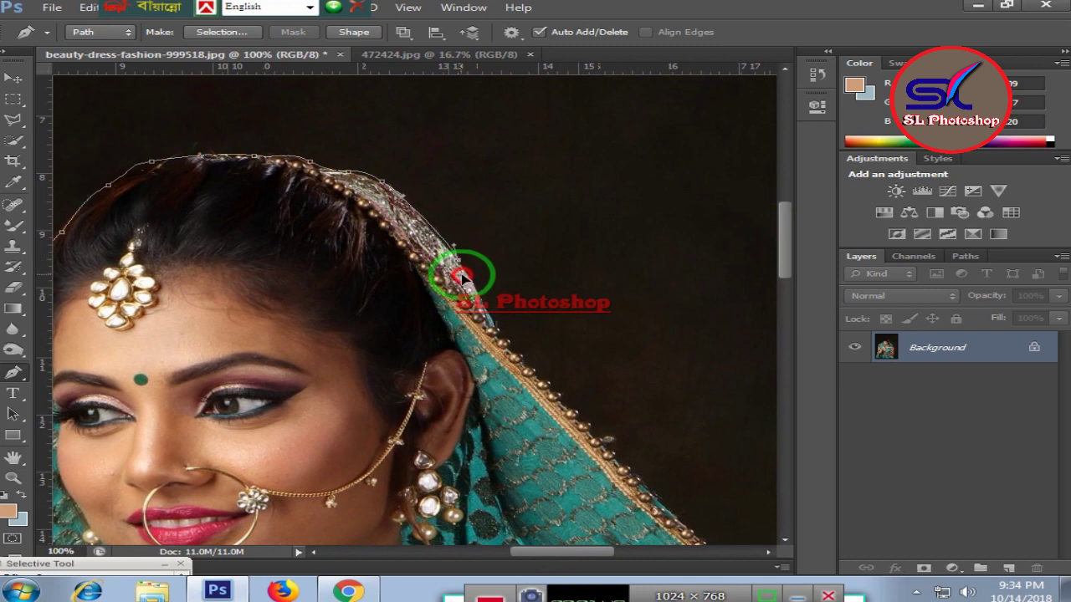
click(473, 277)
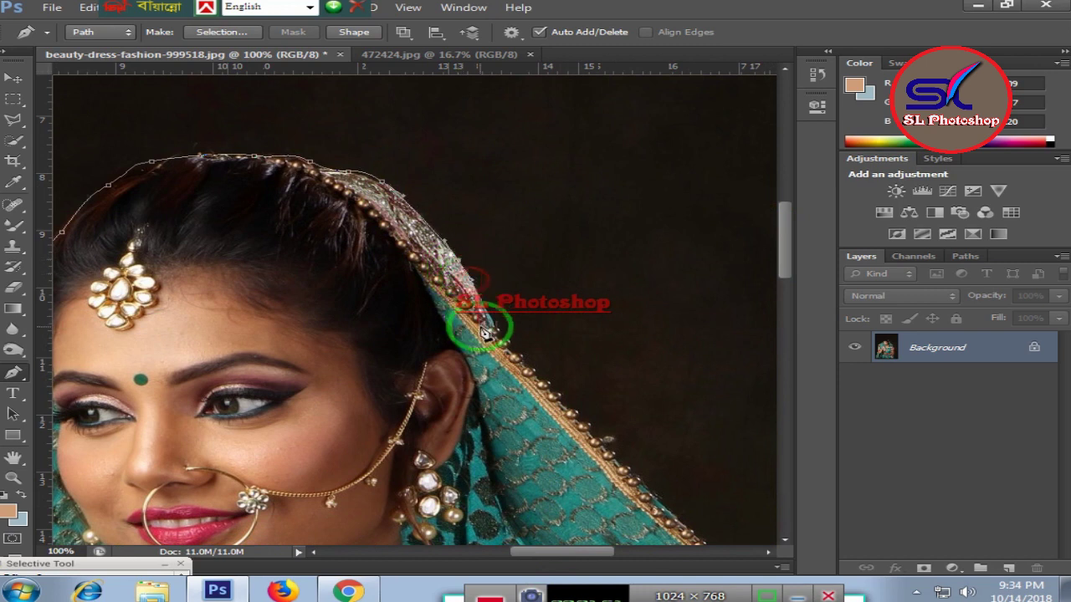
mouse_move(492, 331)
mouse_down()
mouse_move(520, 365)
mouse_move(582, 380)
mouse_up()
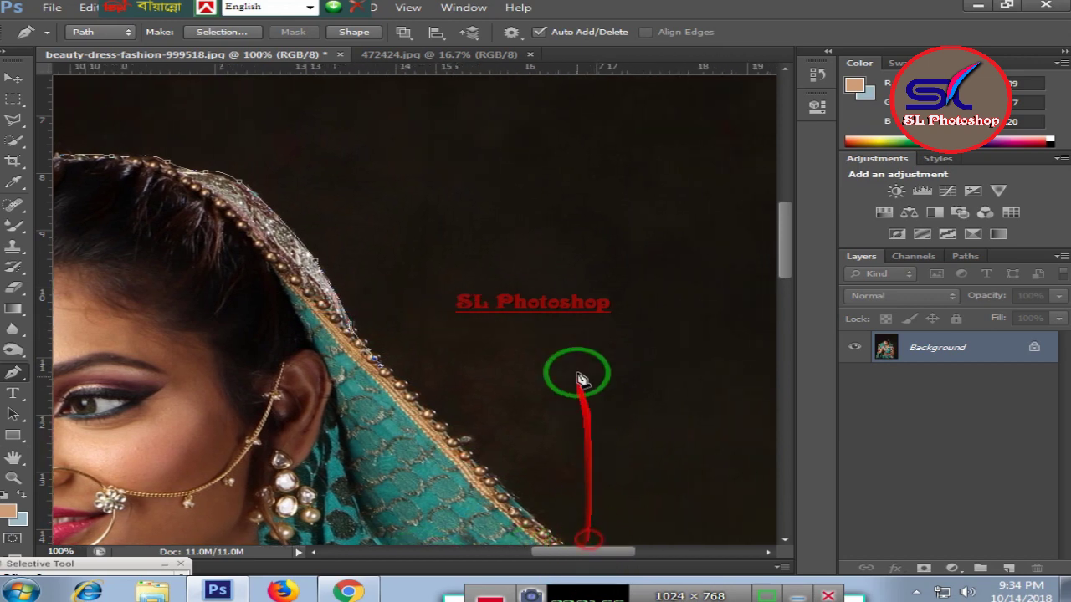
Step: Continue the path down the veil with curved anchors and around the shoulder
scroll(581, 381, down, 3)
scroll(580, 368, down, 2)
scroll(578, 340, up, 1)
scroll(585, 350, up, 2)
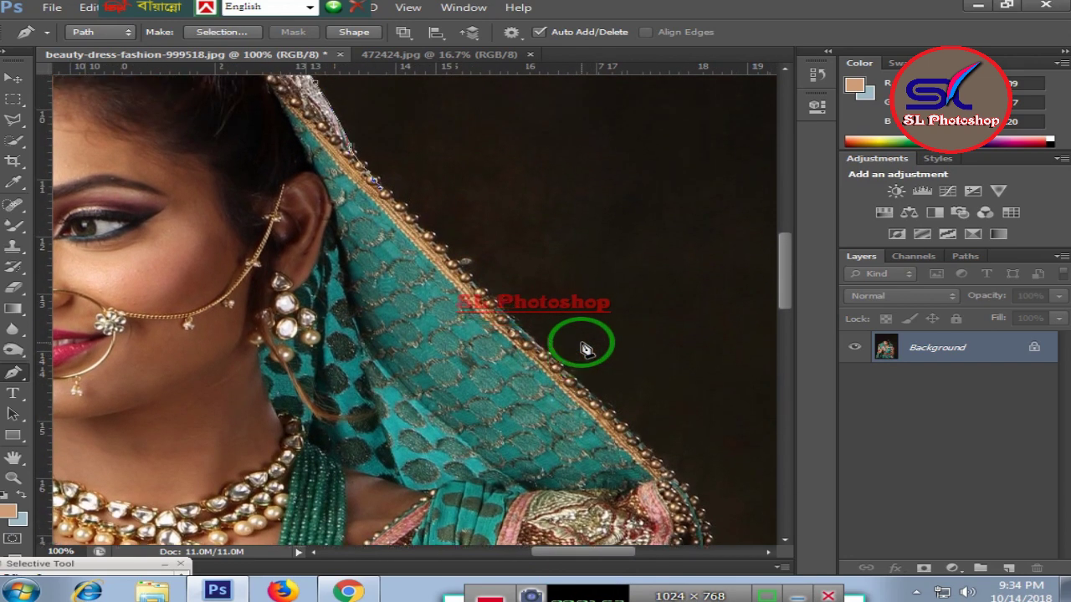
mouse_move(585, 350)
mouse_down()
mouse_move(561, 378)
mouse_move(578, 370)
mouse_move(619, 425)
mouse_up()
click(567, 372)
drag(662, 458, 679, 475)
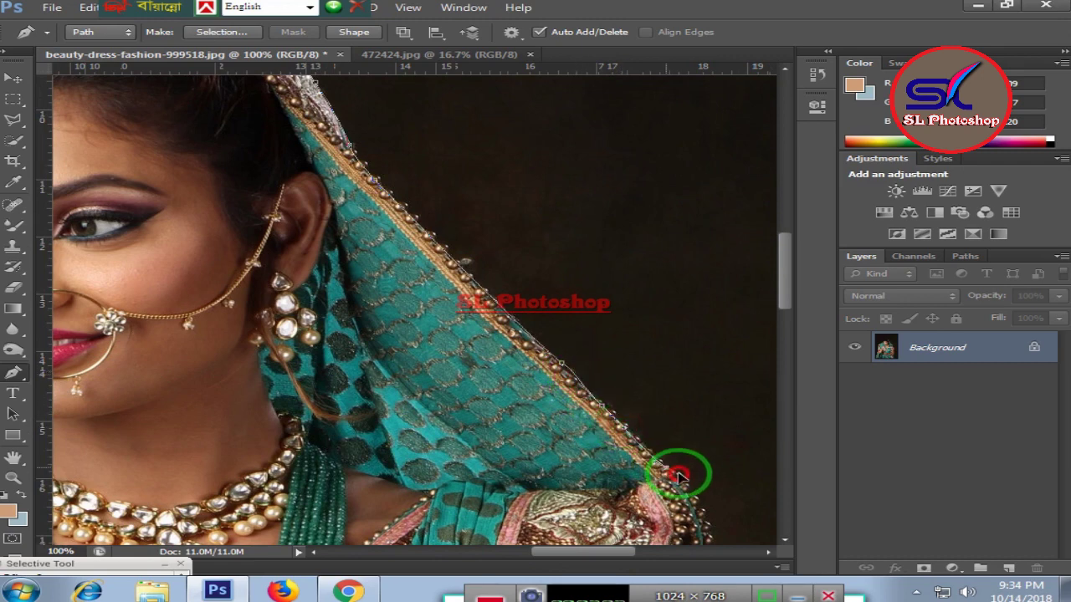
scroll(703, 452, down, 2)
scroll(725, 425, down, 3)
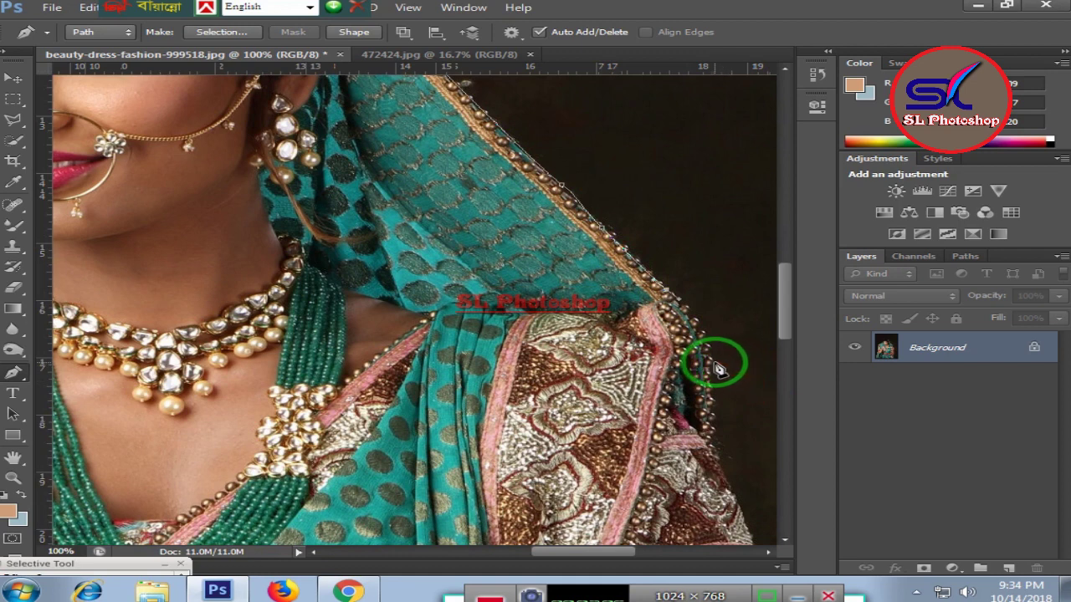
click(709, 368)
drag(709, 368, 711, 389)
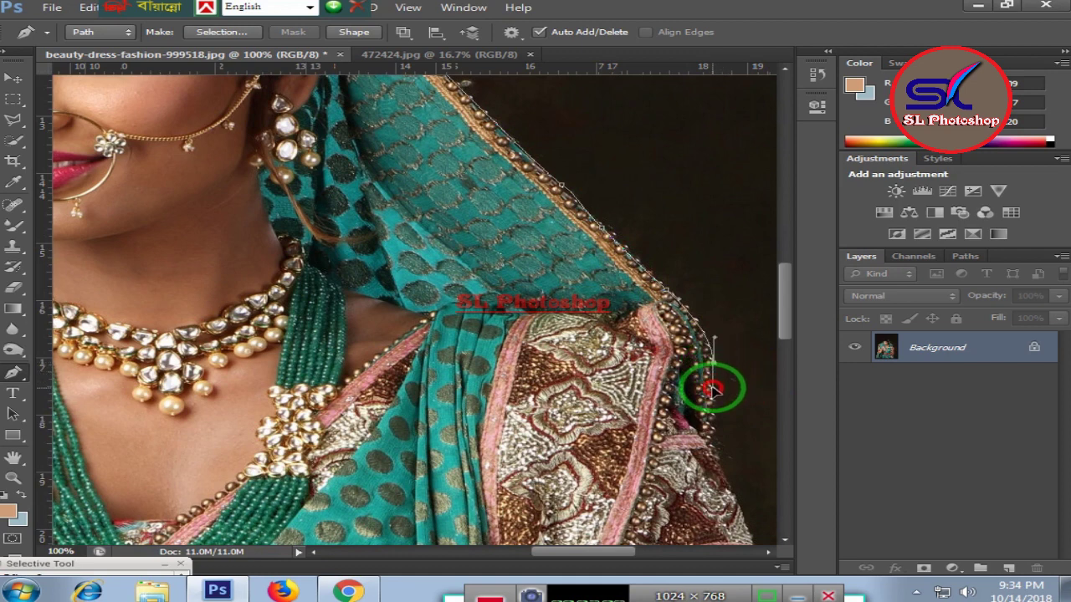
Step: Curve the path down the sleeve edge
scroll(711, 389, down, 2)
scroll(724, 410, down, 1)
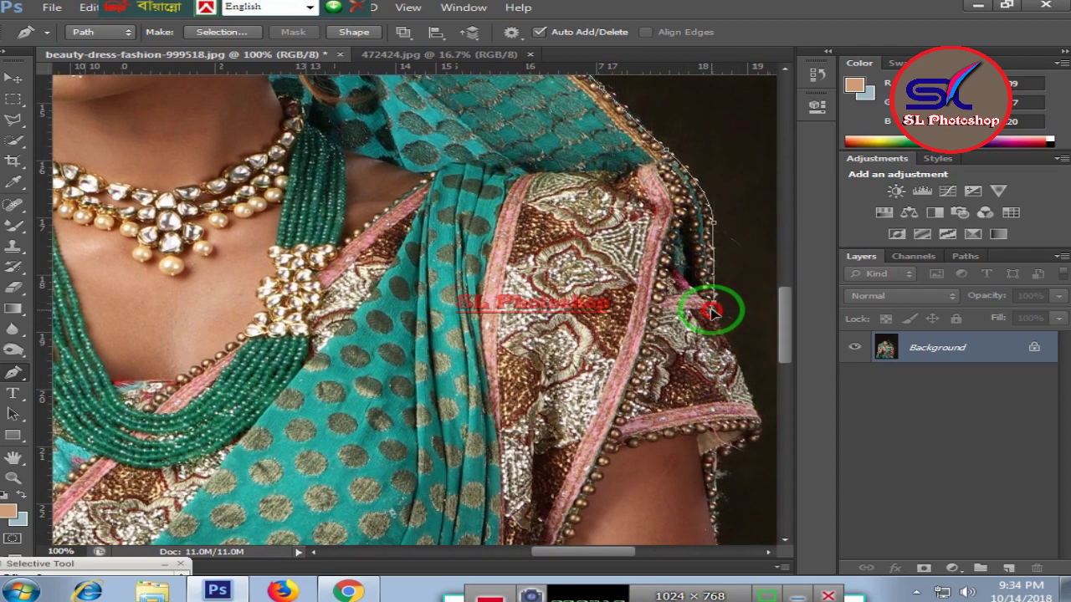
drag(710, 311, 741, 387)
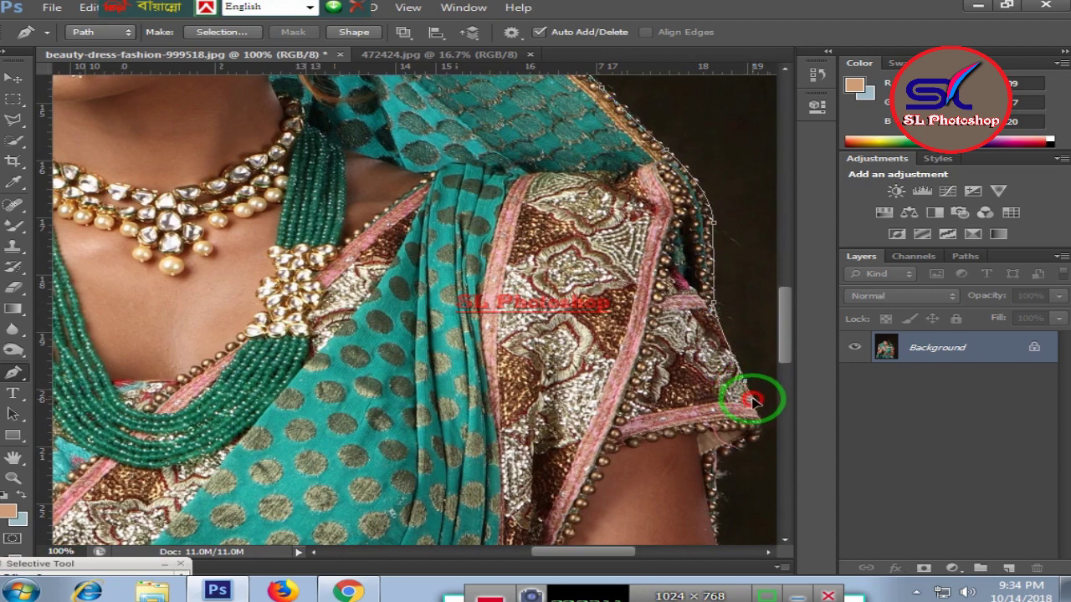
click(756, 416)
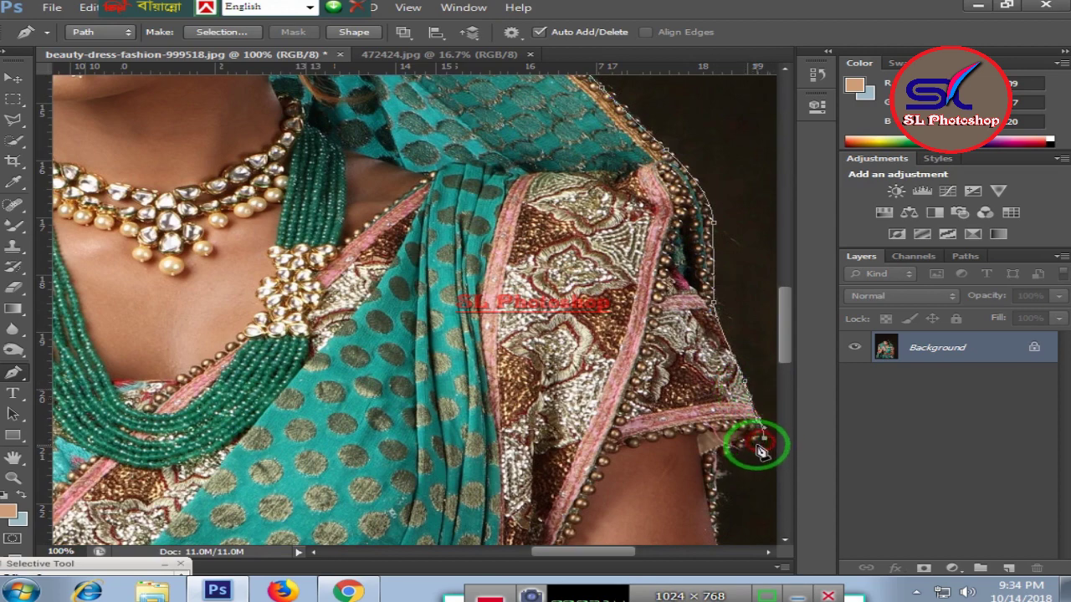
mouse_move(761, 451)
mouse_down()
mouse_move(741, 442)
mouse_move(724, 460)
mouse_up()
scroll(715, 468, down, 3)
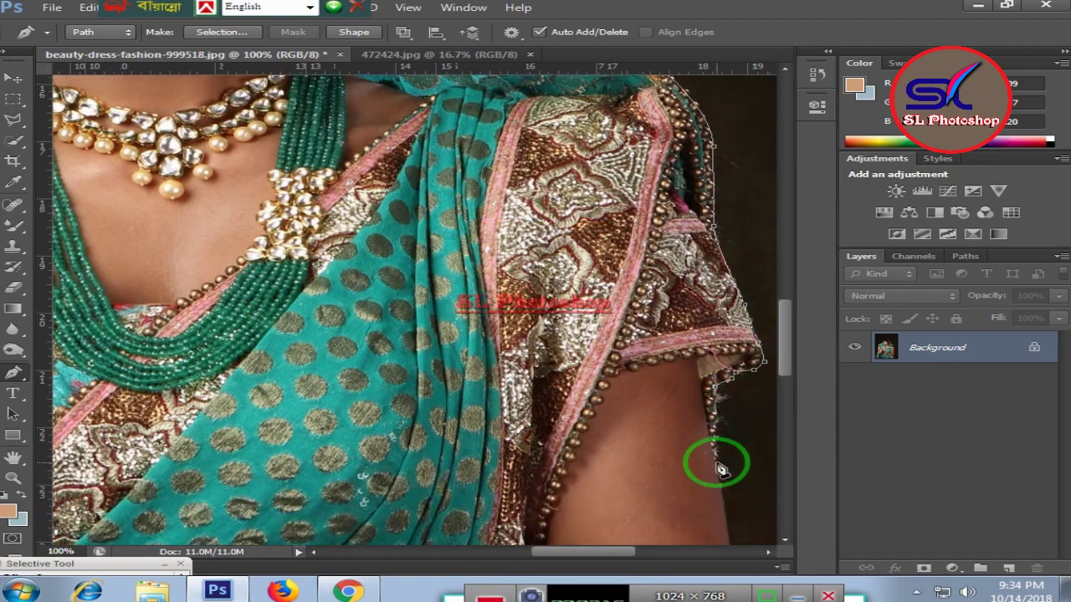
scroll(718, 460, down, 1)
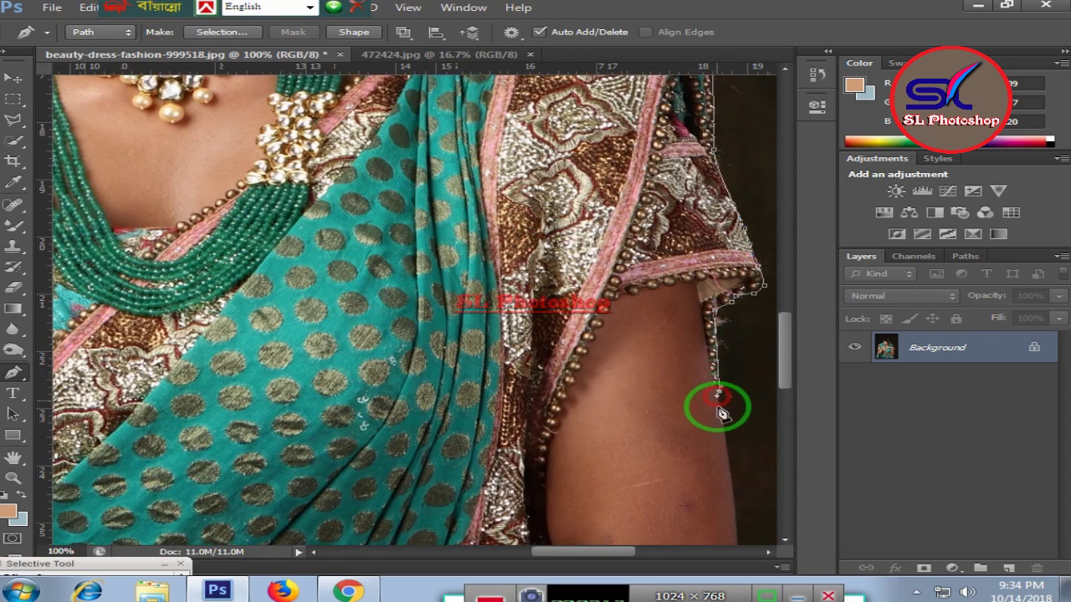
scroll(719, 406, down, 2)
scroll(741, 421, down, 2)
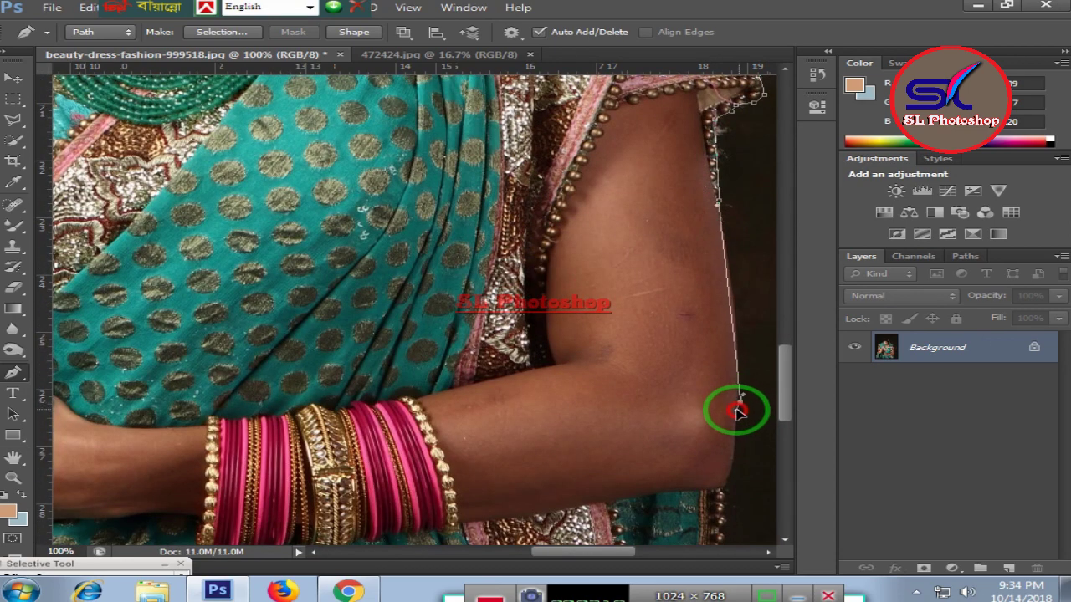
scroll(737, 422, down, 4)
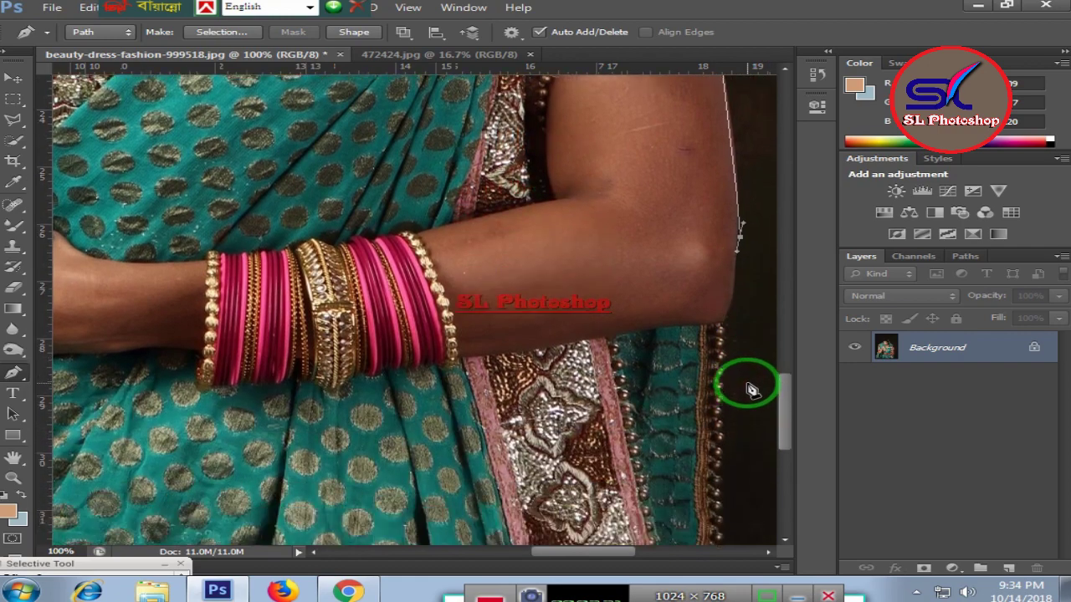
Step: Trace down the arm and saree to the image bottom-left corner and close the path at its start
click(732, 299)
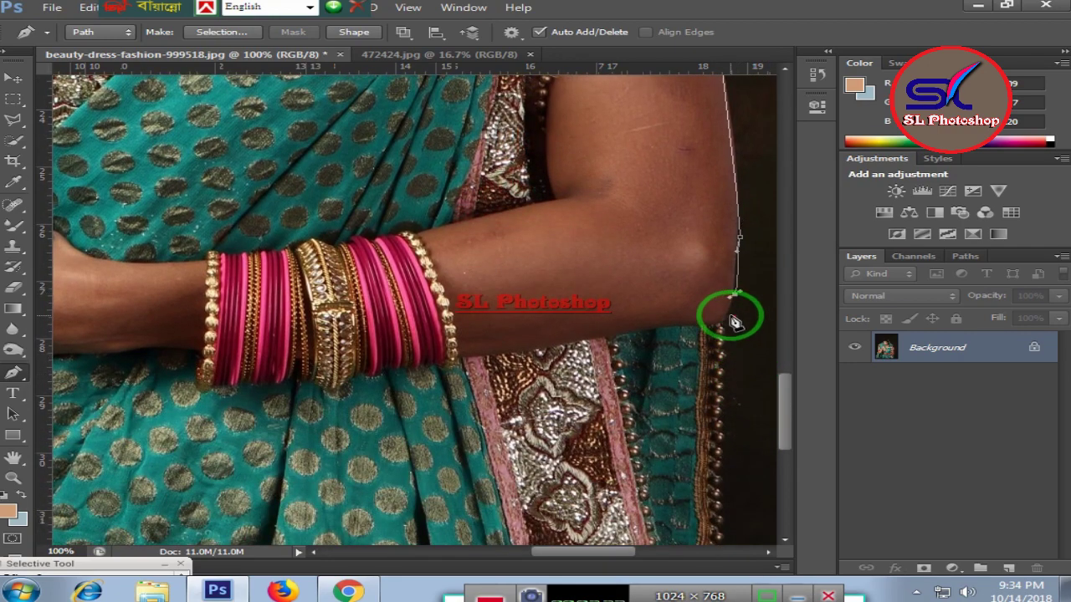
click(726, 323)
scroll(719, 368, down, 2)
scroll(721, 389, down, 3)
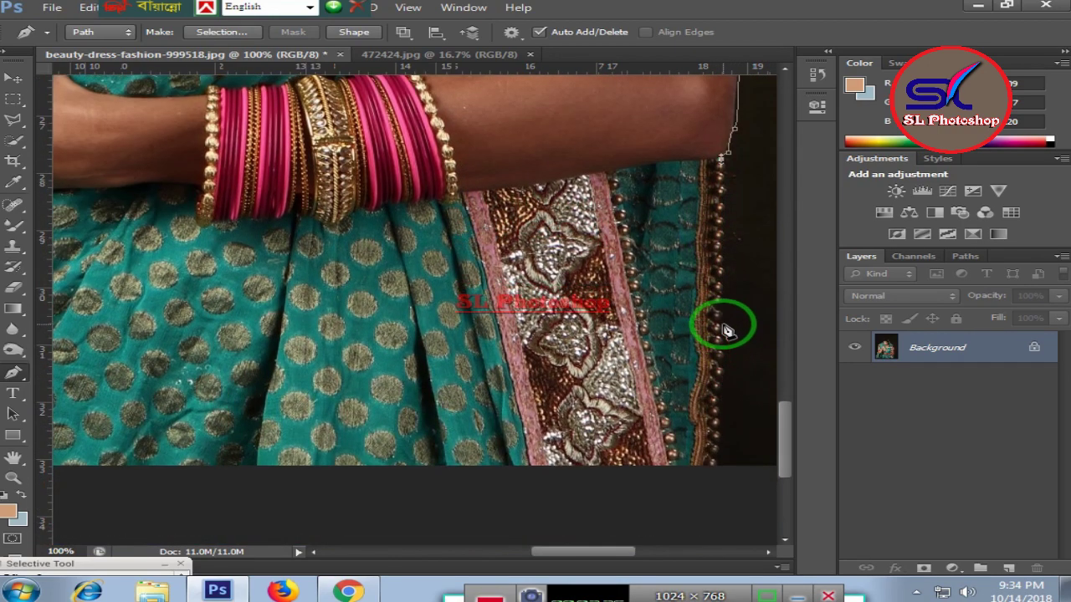
click(720, 328)
click(717, 467)
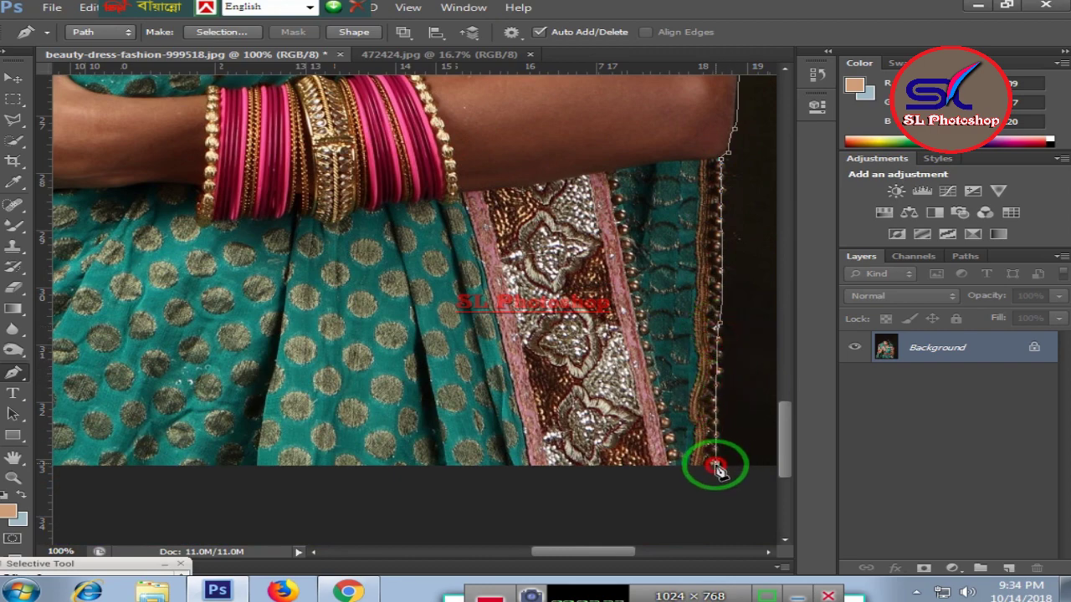
scroll(711, 461, down, 3)
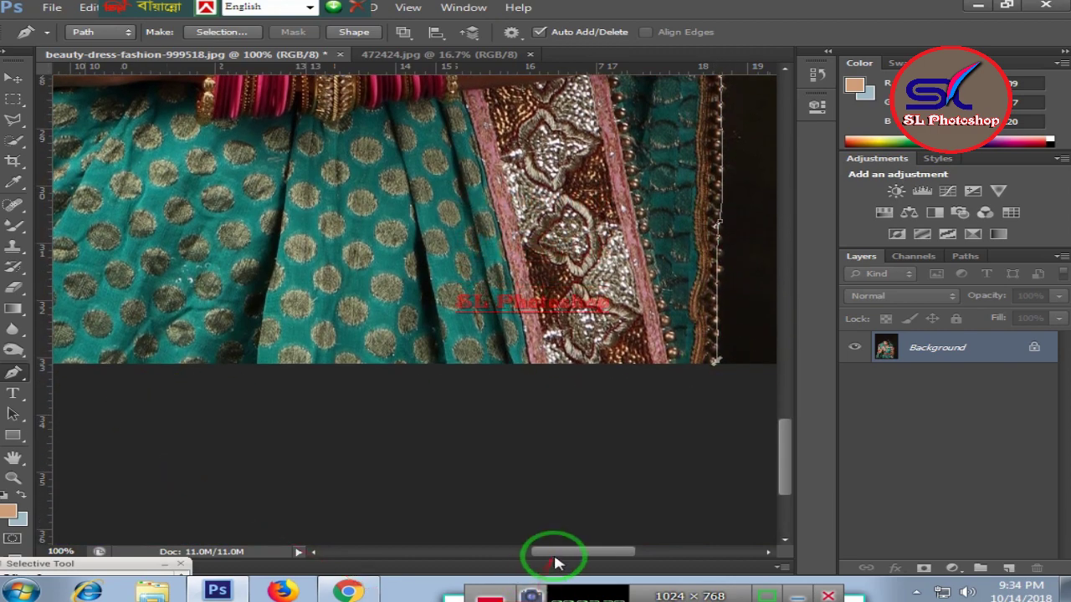
drag(556, 552, 385, 548)
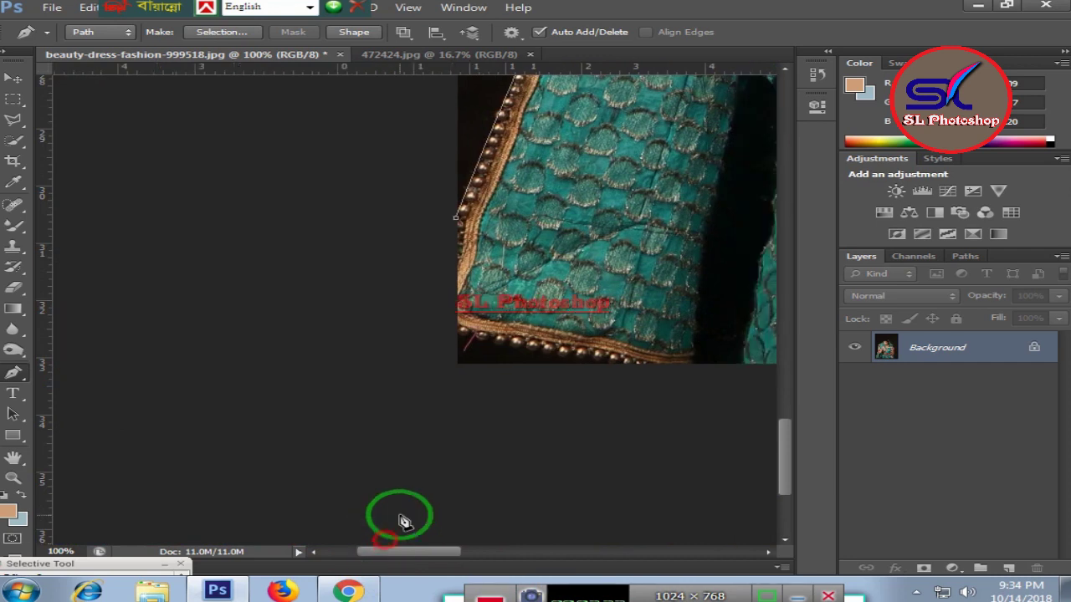
click(460, 362)
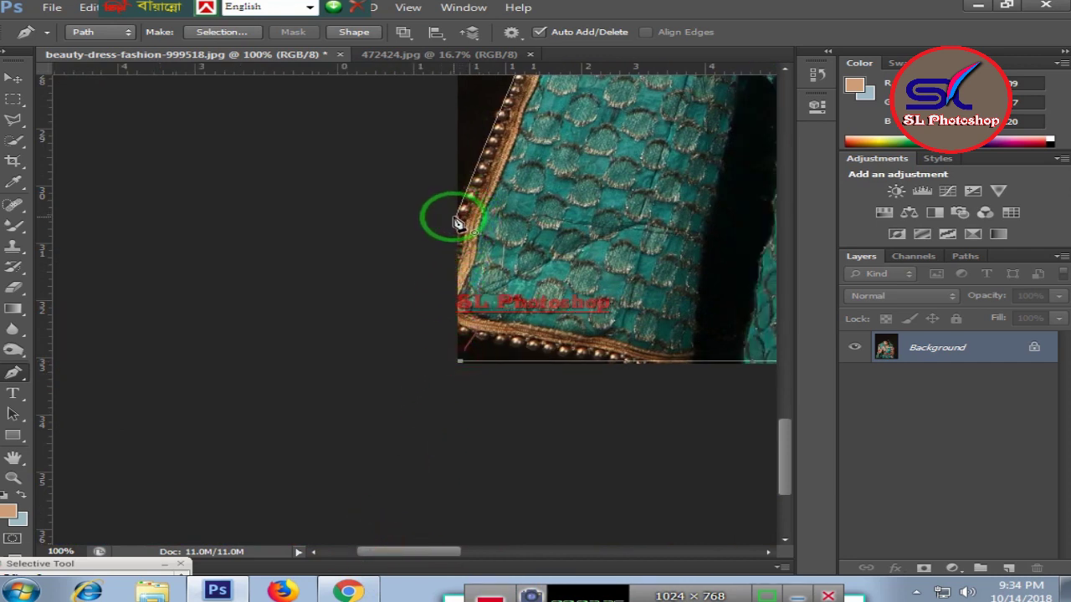
click(456, 220)
key(ctrl+minus)
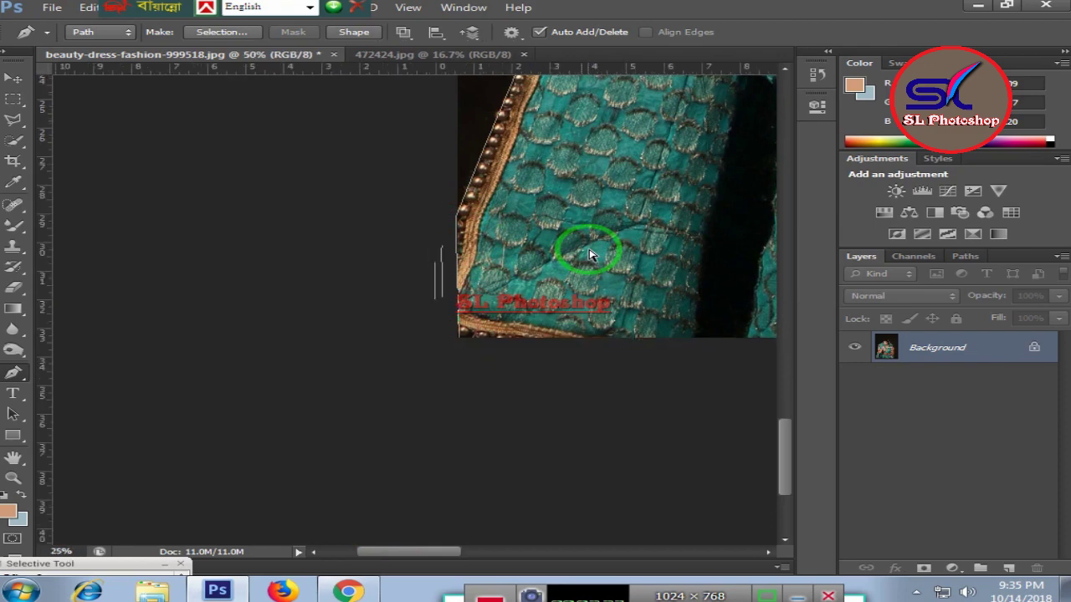
key(ctrl+minus)
key(ctrl+minus)
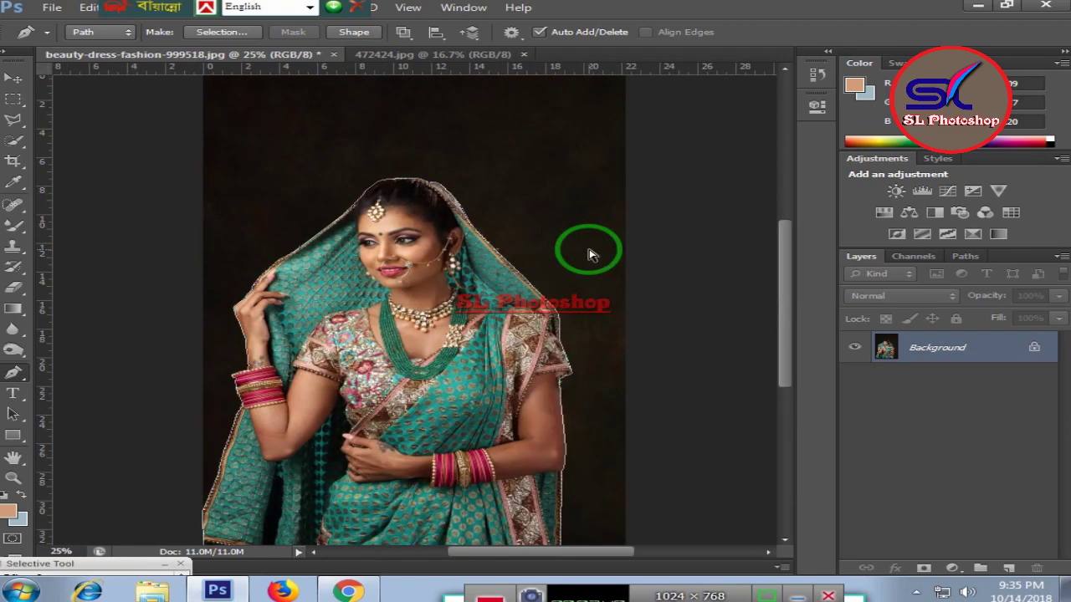
key(Escape)
scroll(590, 255, up, 2)
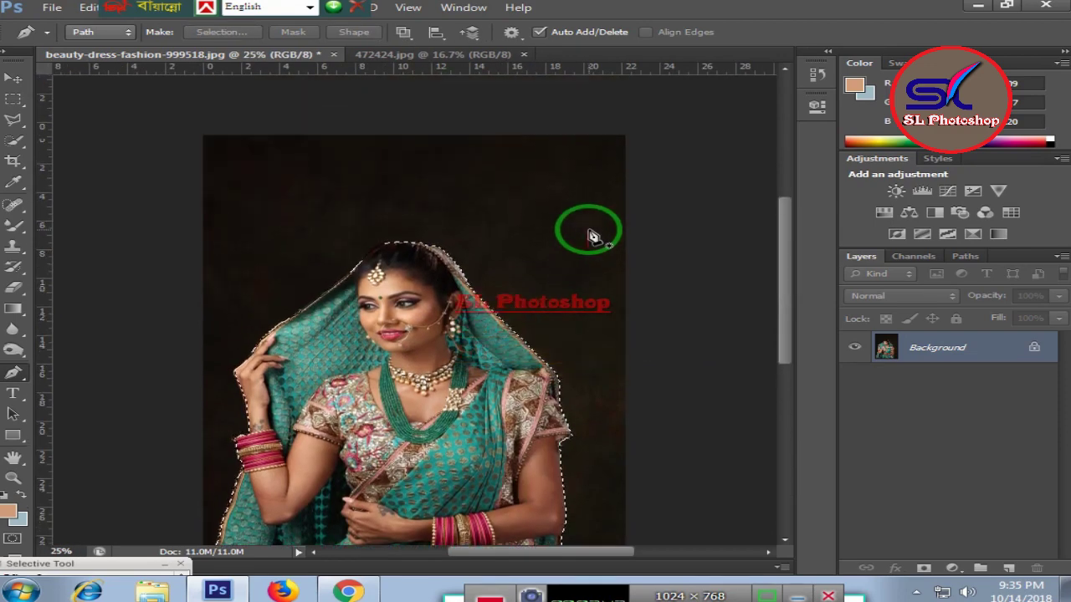
scroll(590, 251, up, 2)
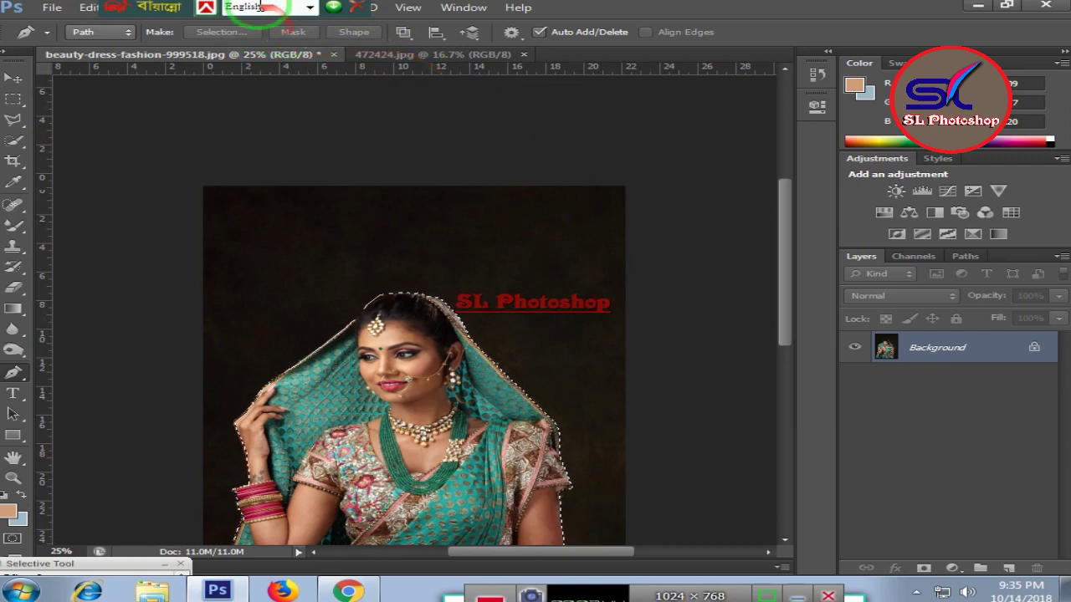
drag(132, 10, 661, 10)
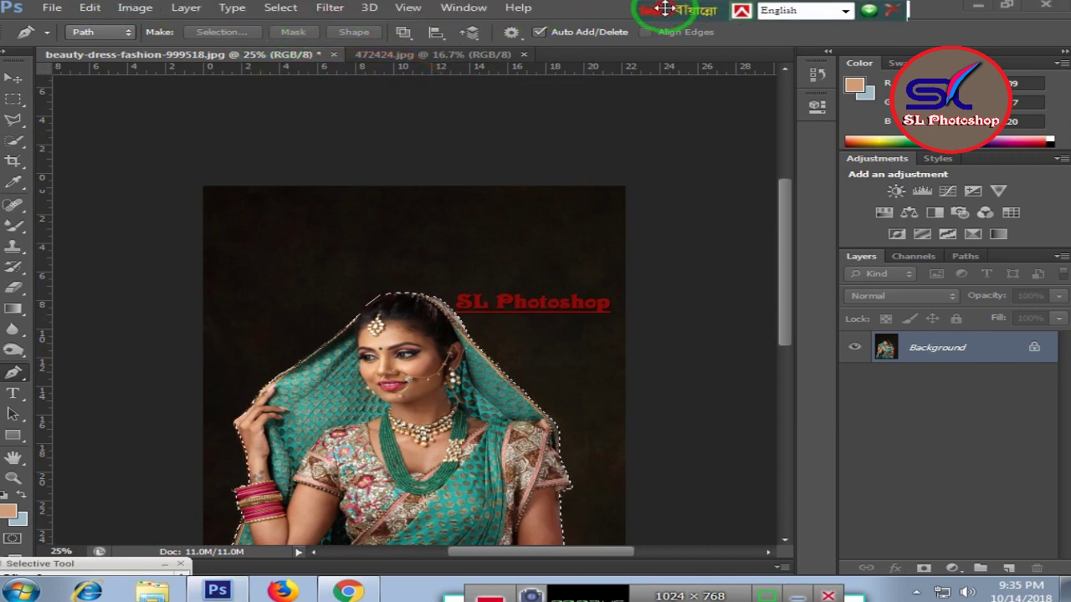
click(281, 7)
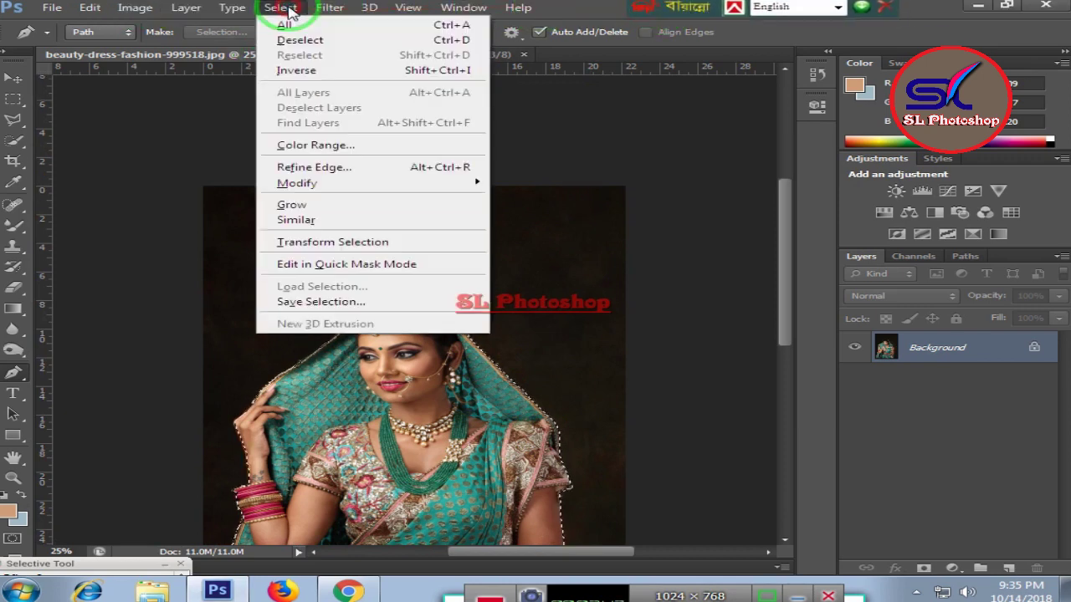
click(299, 70)
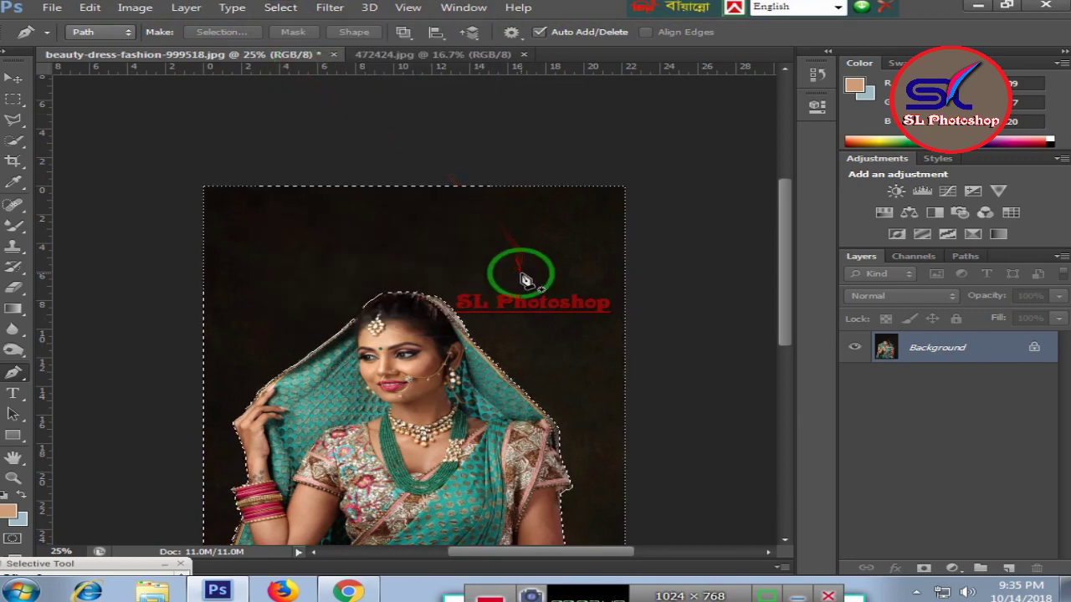
click(89, 7)
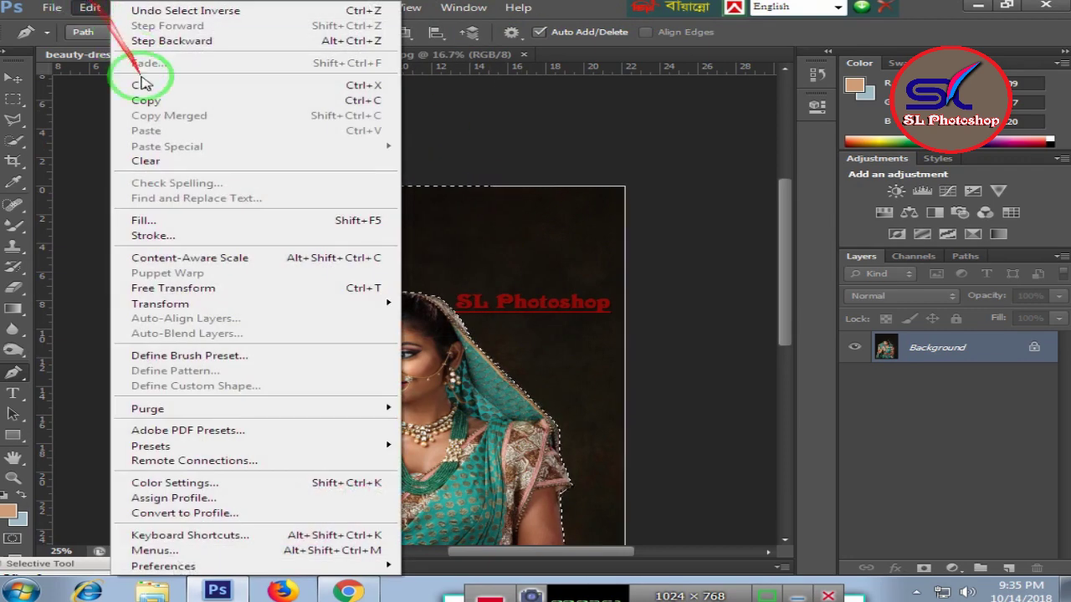
click(144, 88)
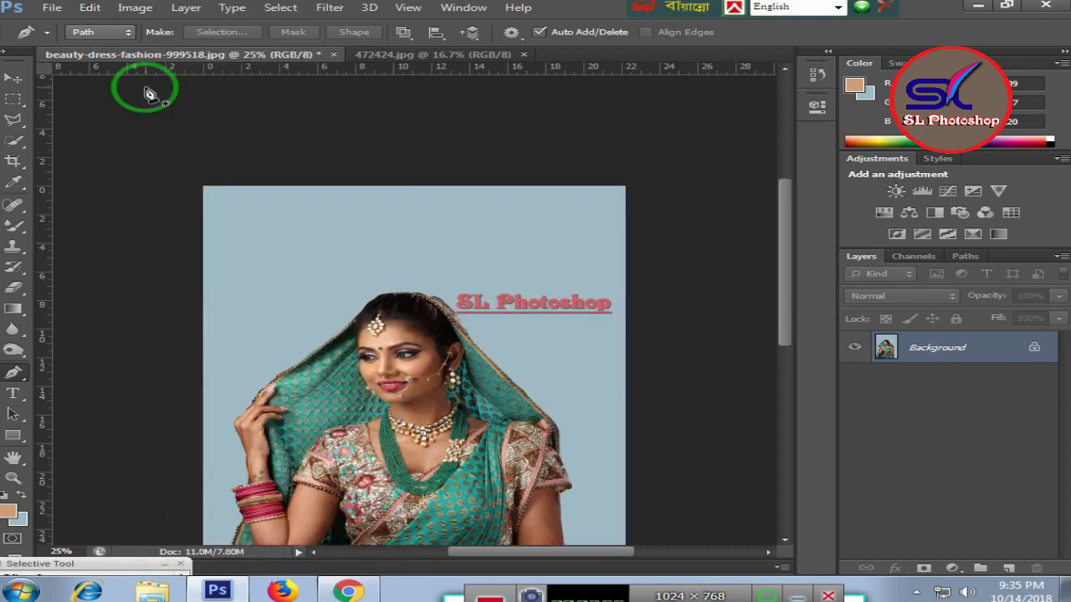
scroll(643, 255, down, 5)
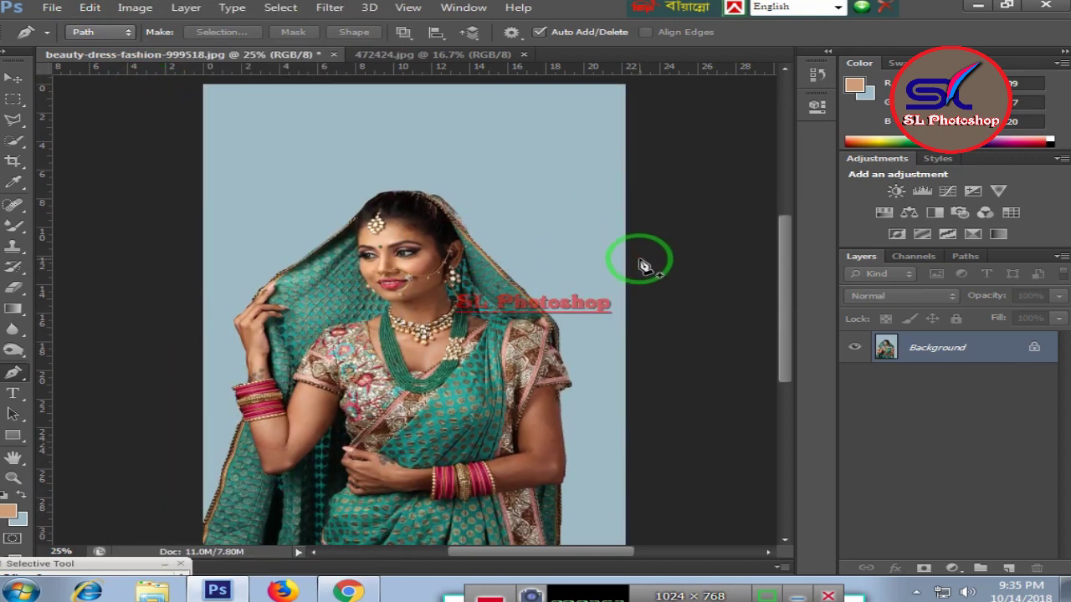
scroll(646, 290, down, 1)
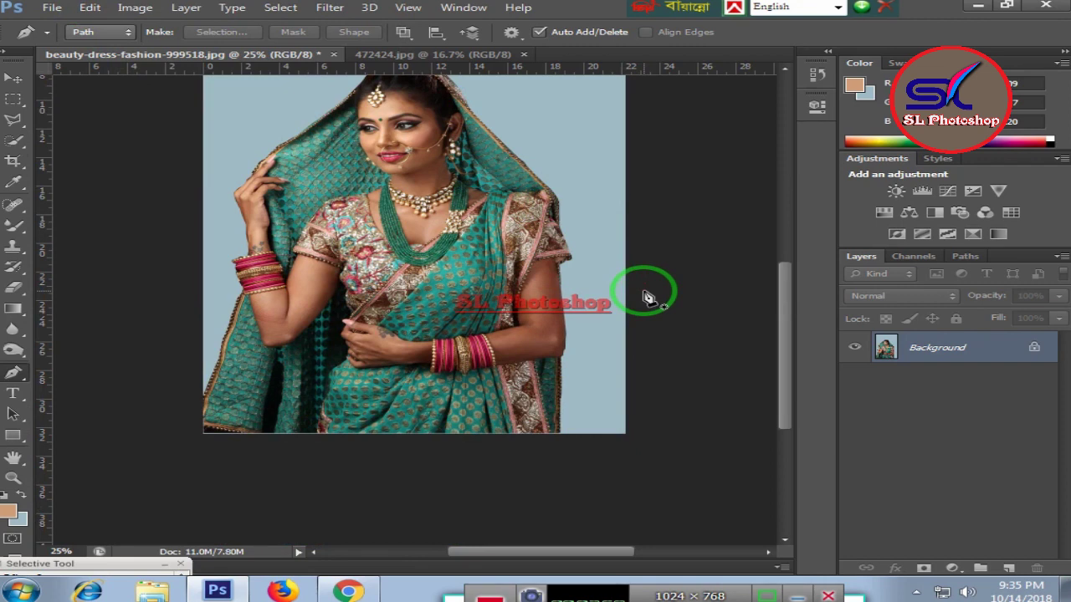
scroll(648, 297, up, 2)
scroll(648, 297, up, 2)
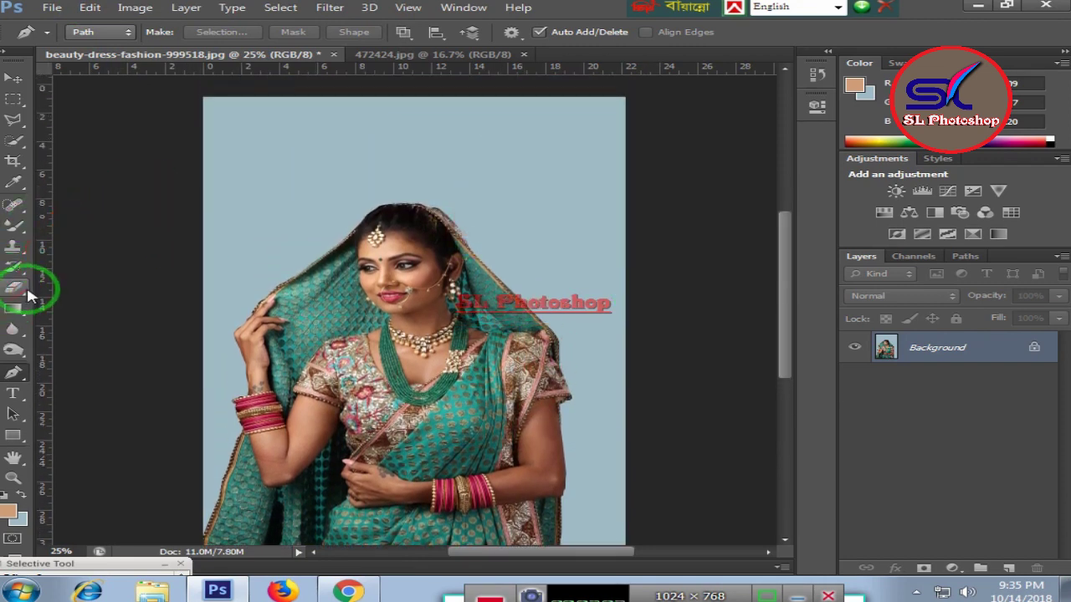
Step: Erase the light blue background with a single Magic Eraser Tool click
drag(29, 289, 75, 316)
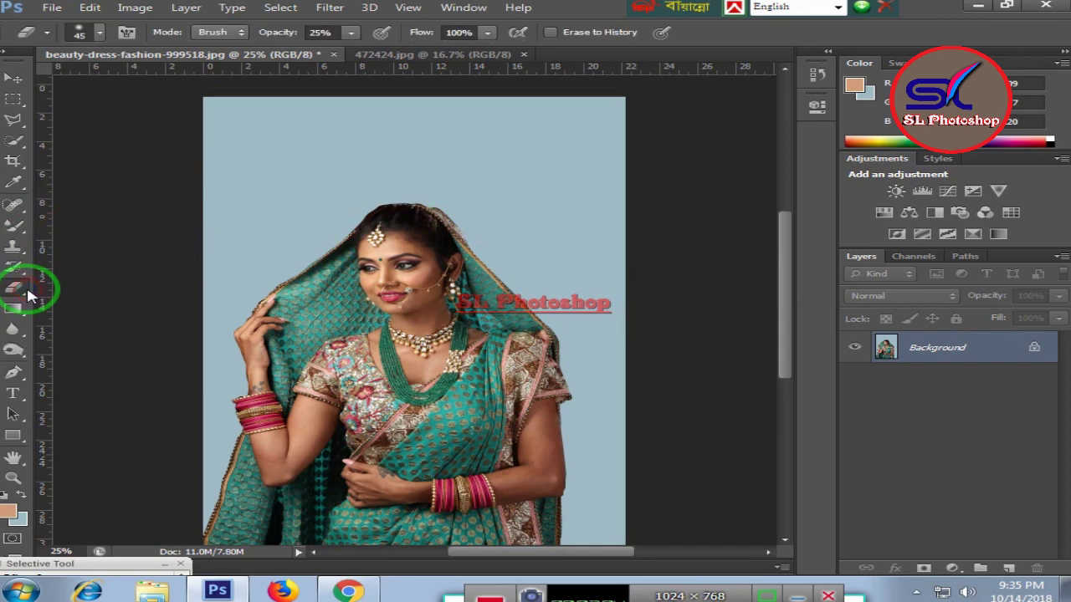
click(316, 193)
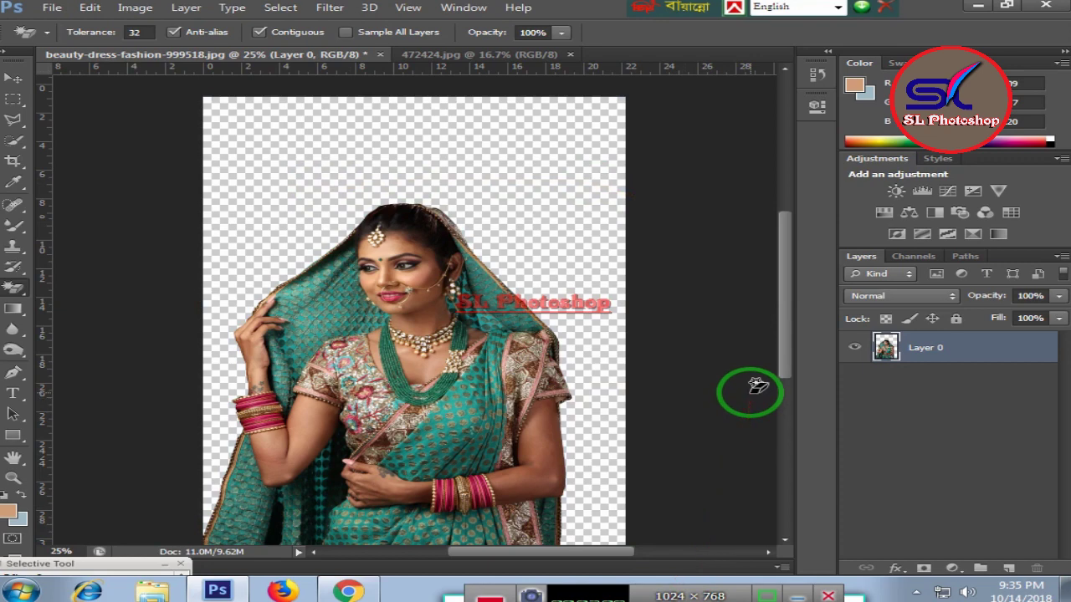
scroll(755, 386, down, 1)
scroll(755, 386, down, 1)
scroll(755, 386, up, 1)
scroll(752, 400, up, 1)
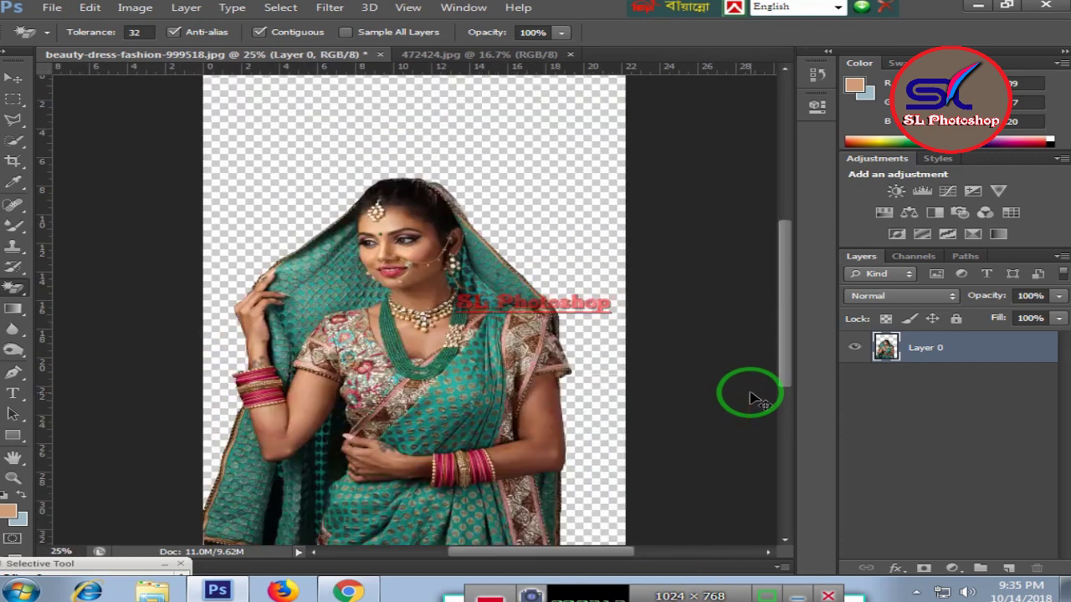
Step: Zoom in and out to inspect the cut-out's edges
scroll(753, 400, down, 1)
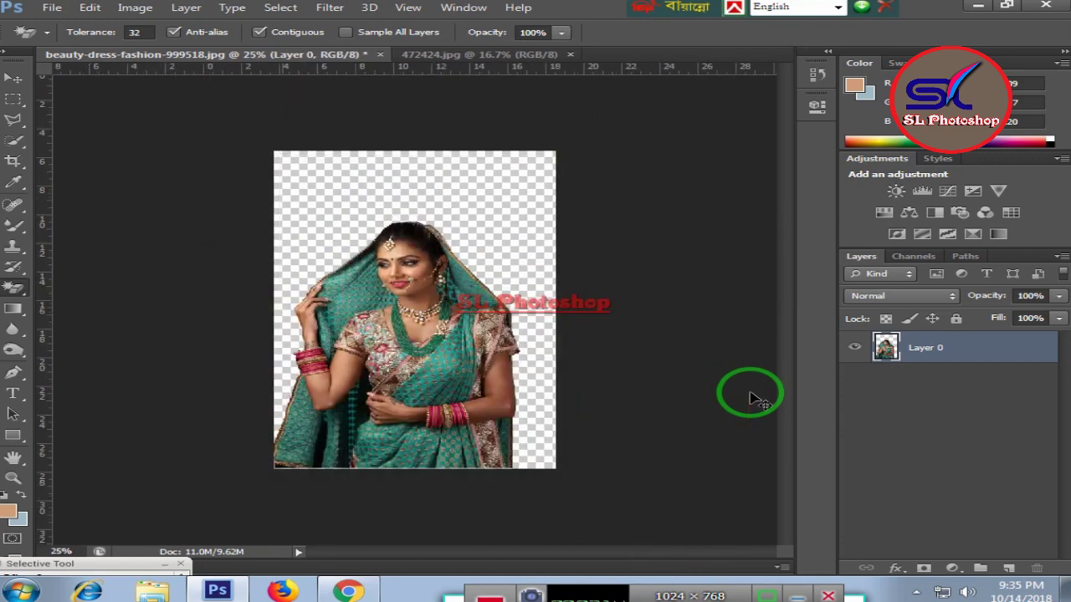
scroll(753, 400, up, 1)
scroll(755, 400, up, 1)
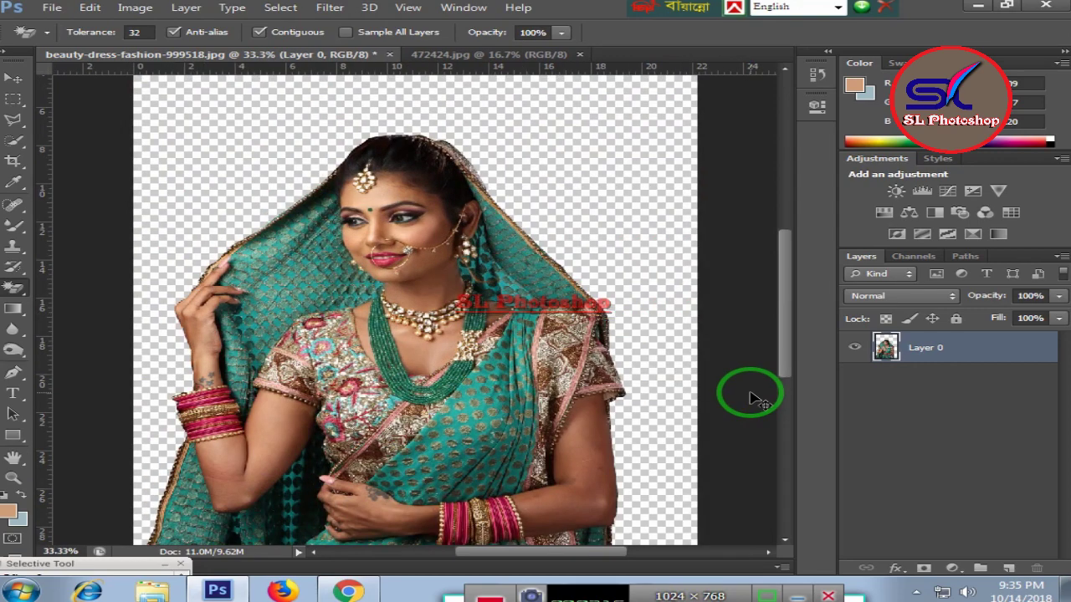
scroll(752, 400, up, 1)
scroll(753, 399, down, 1)
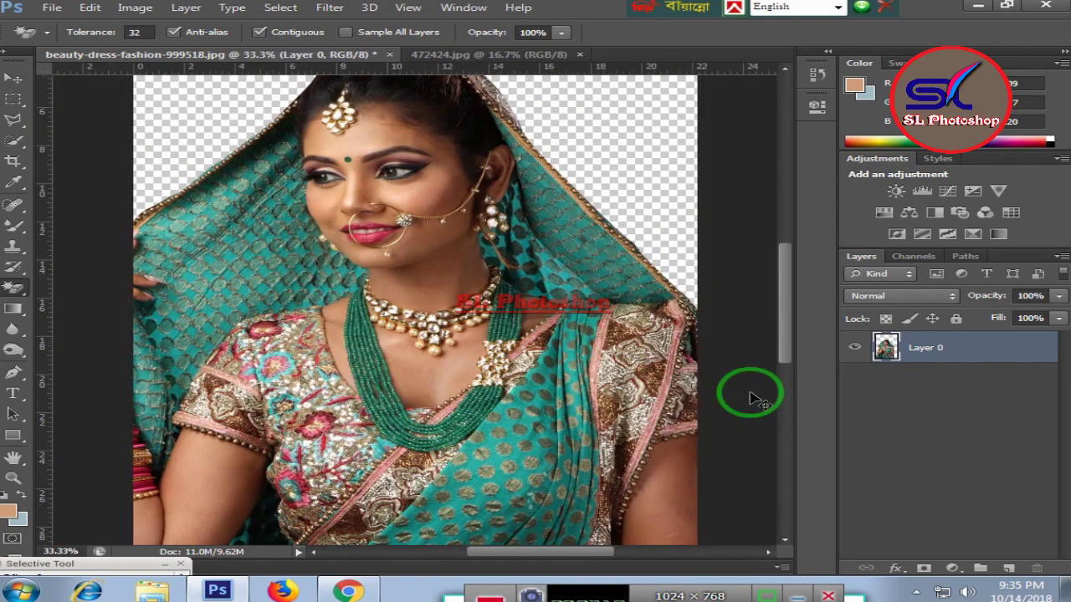
scroll(753, 400, down, 1)
scroll(753, 400, up, 2)
scroll(753, 400, up, 1)
scroll(753, 400, up, 1)
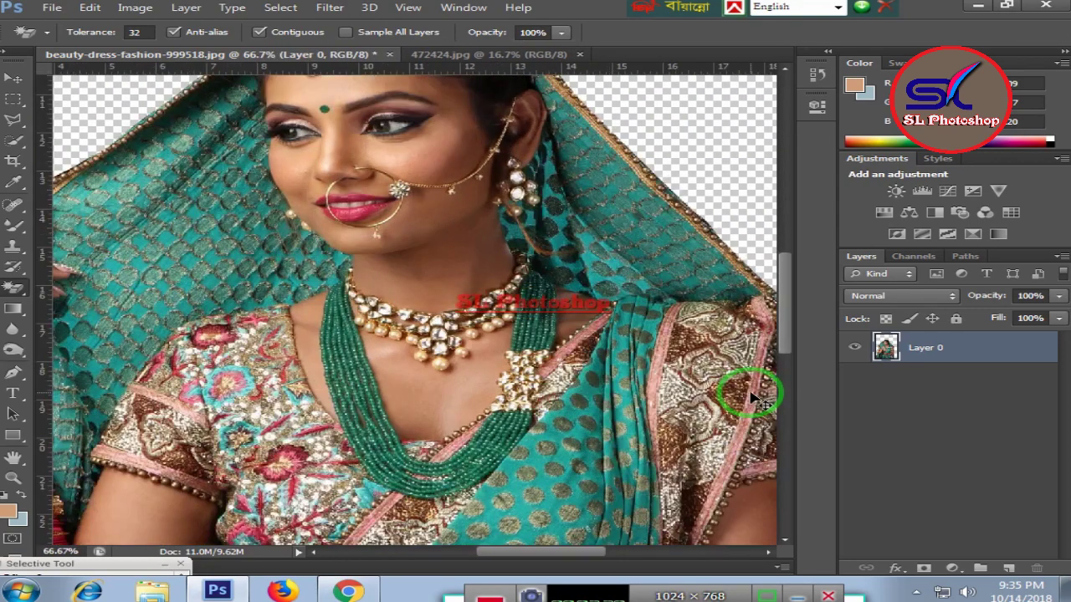
scroll(752, 400, down, 1)
scroll(753, 399, down, 1)
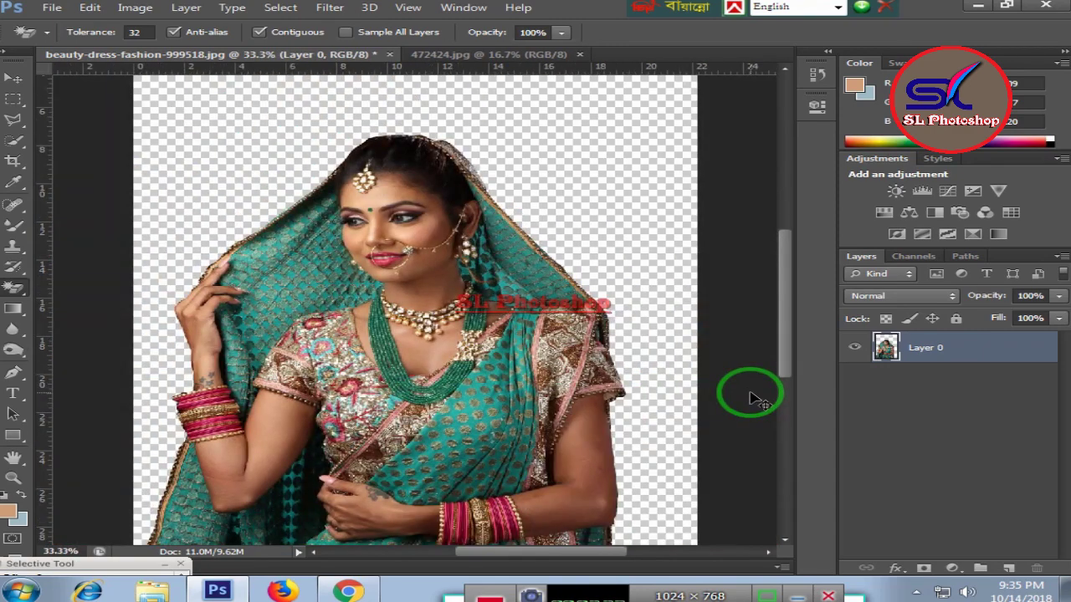
scroll(753, 400, down, 1)
scroll(753, 400, down, 1)
scroll(752, 400, down, 1)
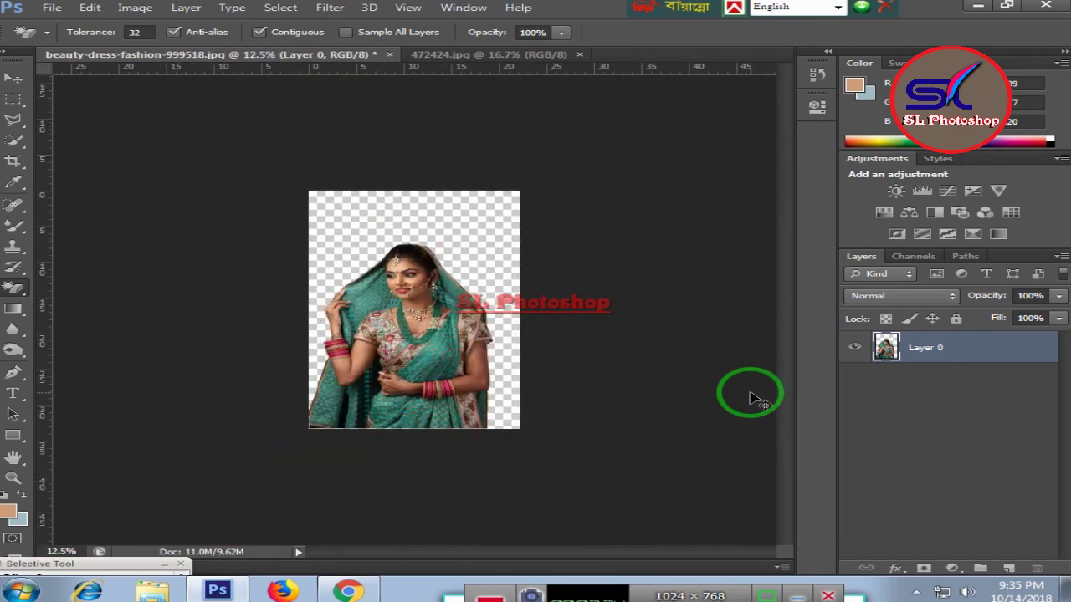
scroll(753, 400, up, 1)
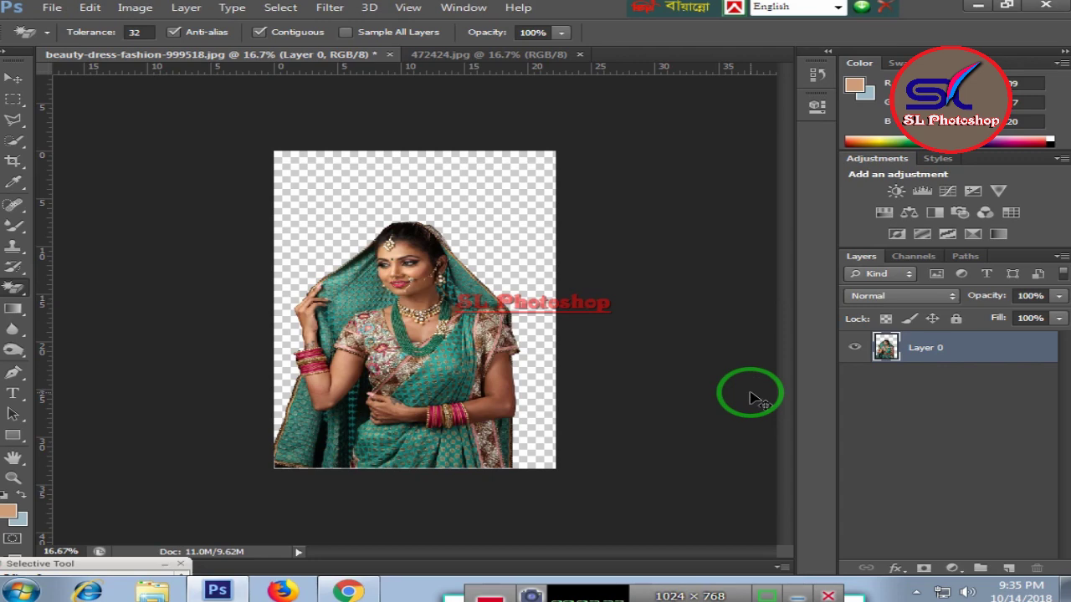
Step: Give the 472424.jpg cabin photo a midtone Color Balance of +32, -5, -46
click(444, 55)
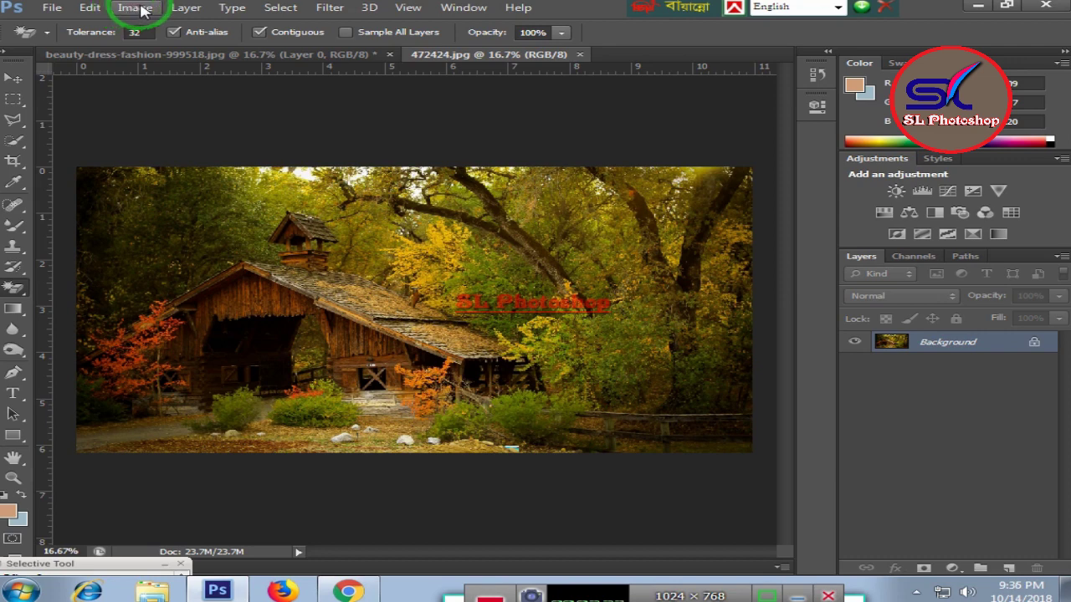
click(142, 9)
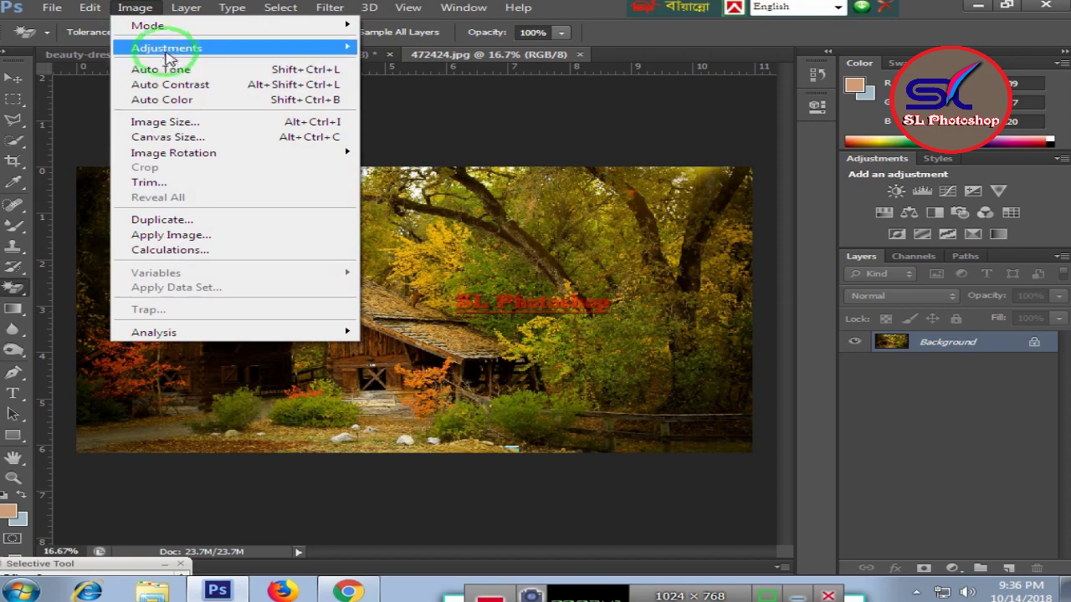
mouse_move(166, 47)
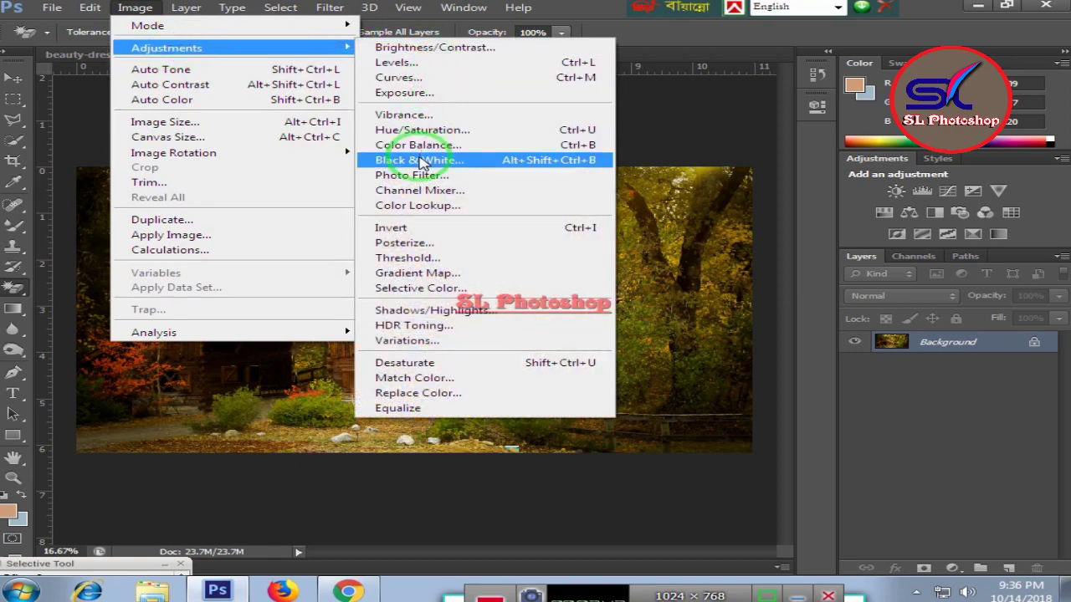
click(414, 144)
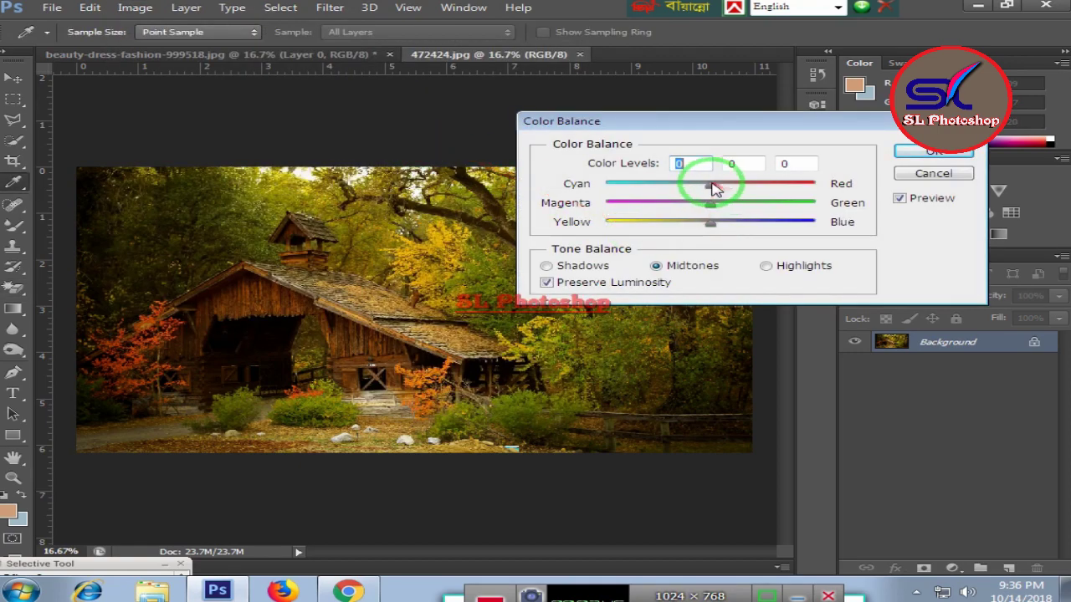
mouse_move(710, 183)
mouse_down()
mouse_move(753, 184)
mouse_move(699, 208)
mouse_move(712, 222)
mouse_move(757, 226)
mouse_move(658, 229)
mouse_up()
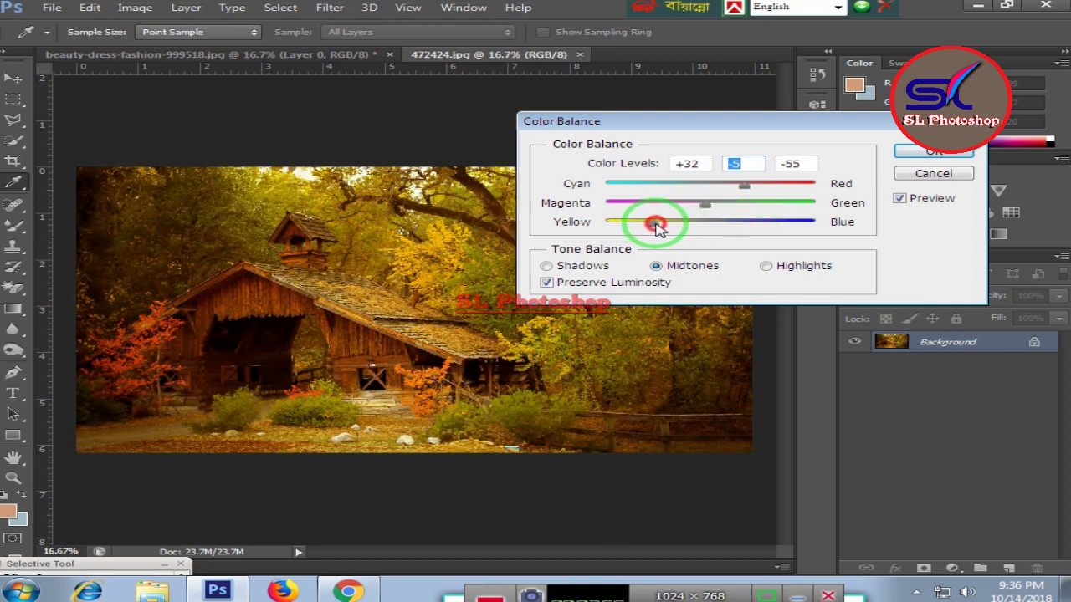
click(929, 152)
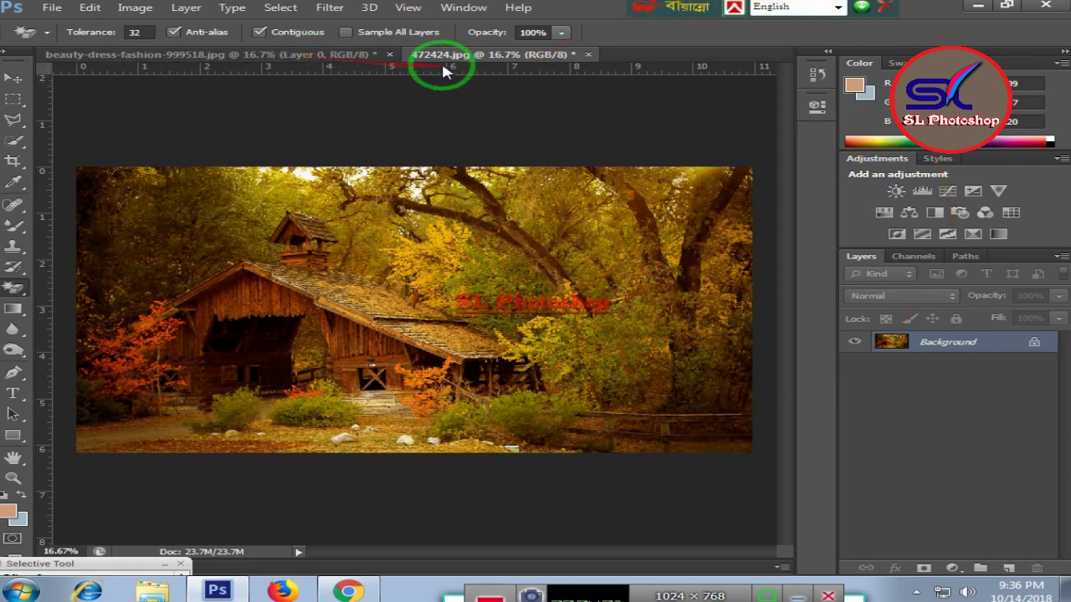
Step: Copy the cut-out woman to the clipboard, dismiss two pop-ups, and return to 472424.jpg
click(346, 57)
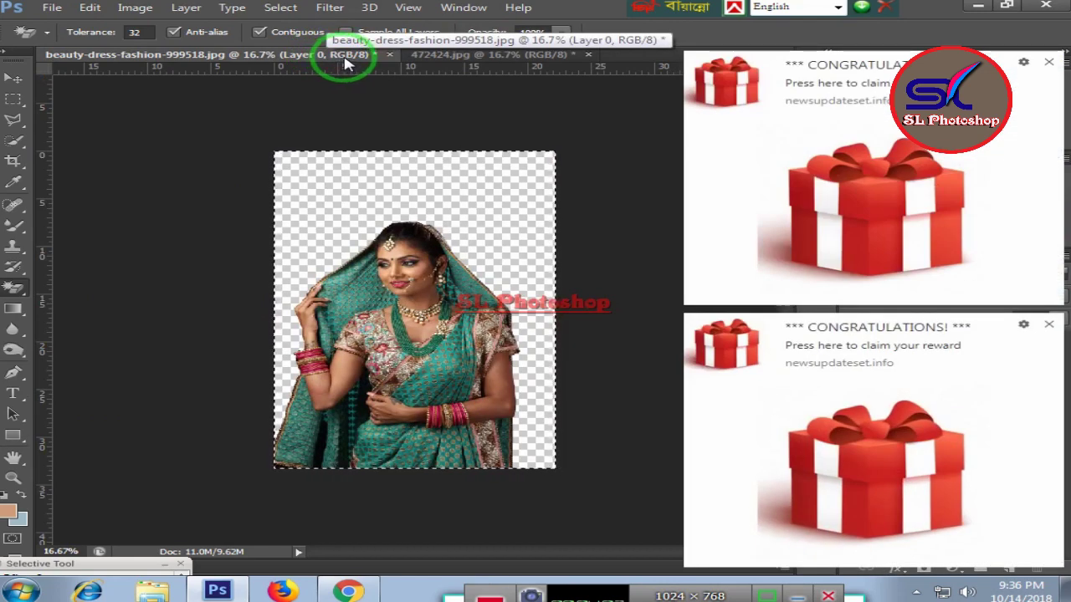
key(ctrl+x)
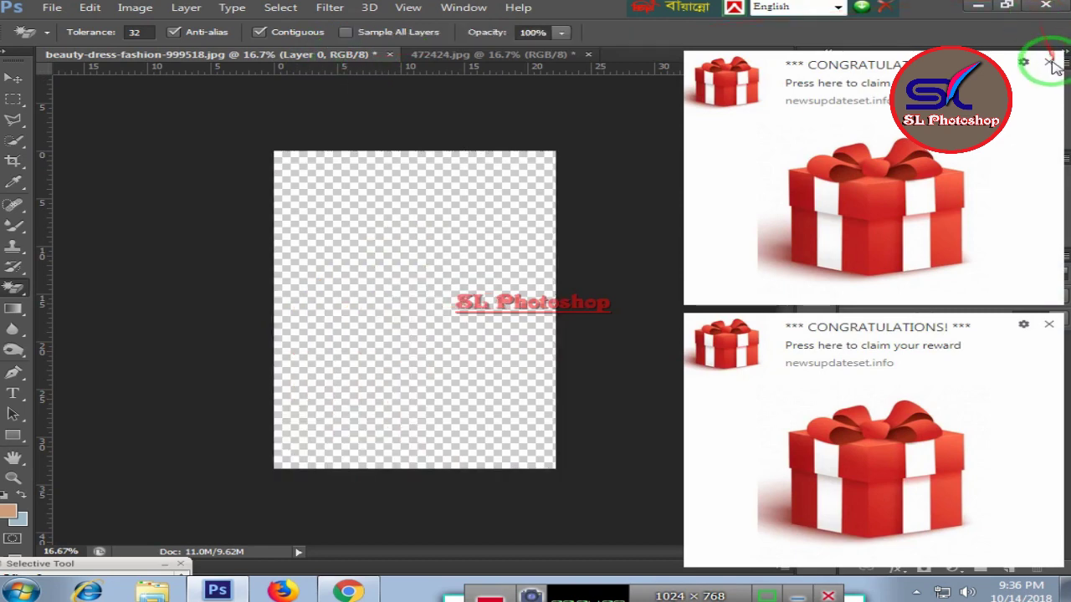
click(1050, 64)
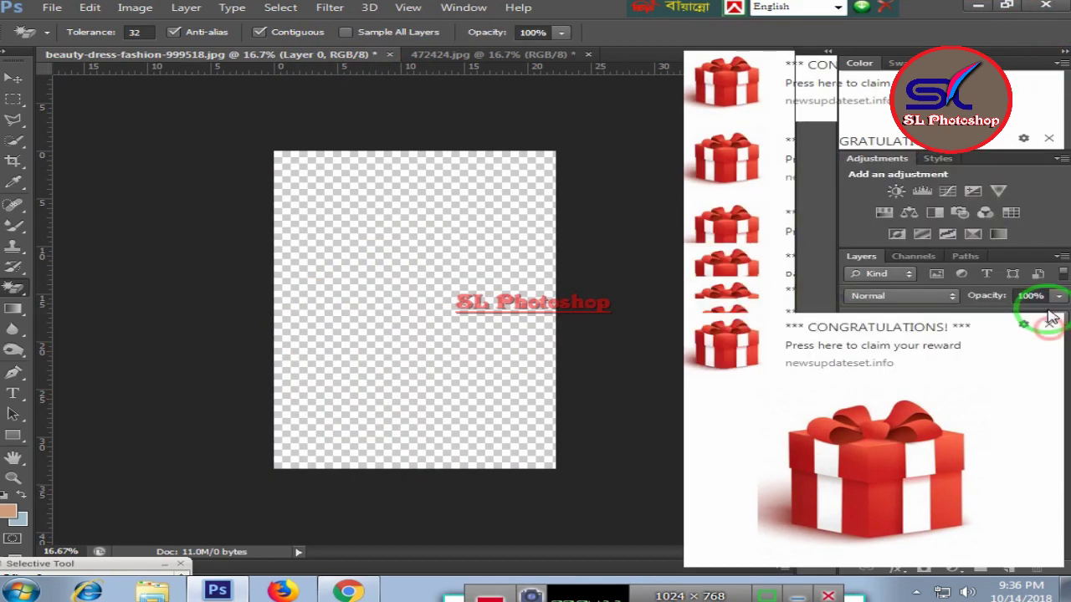
click(1051, 333)
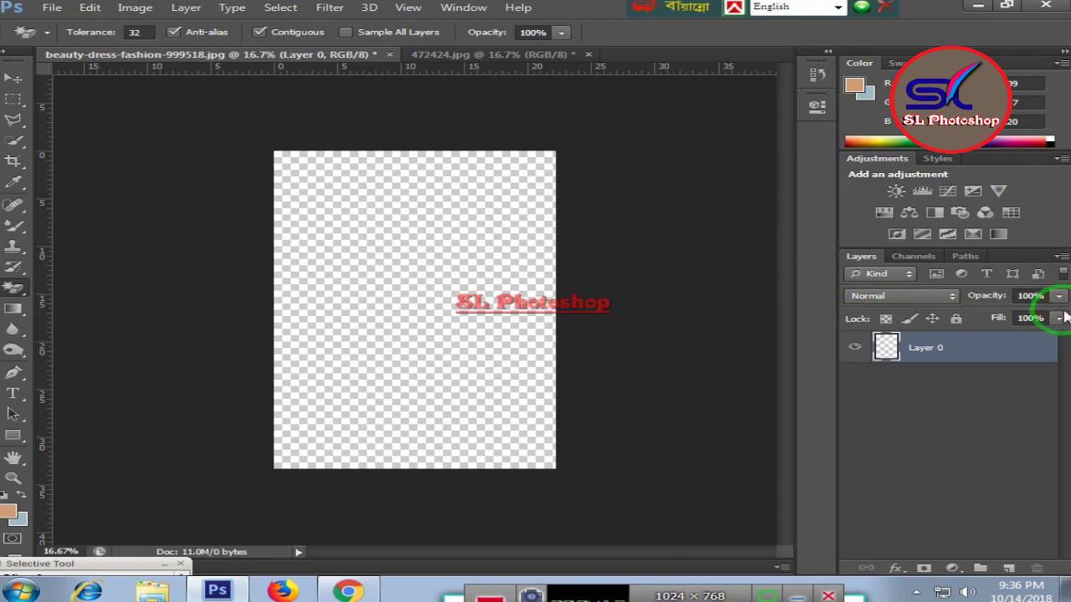
key(ctrl+z)
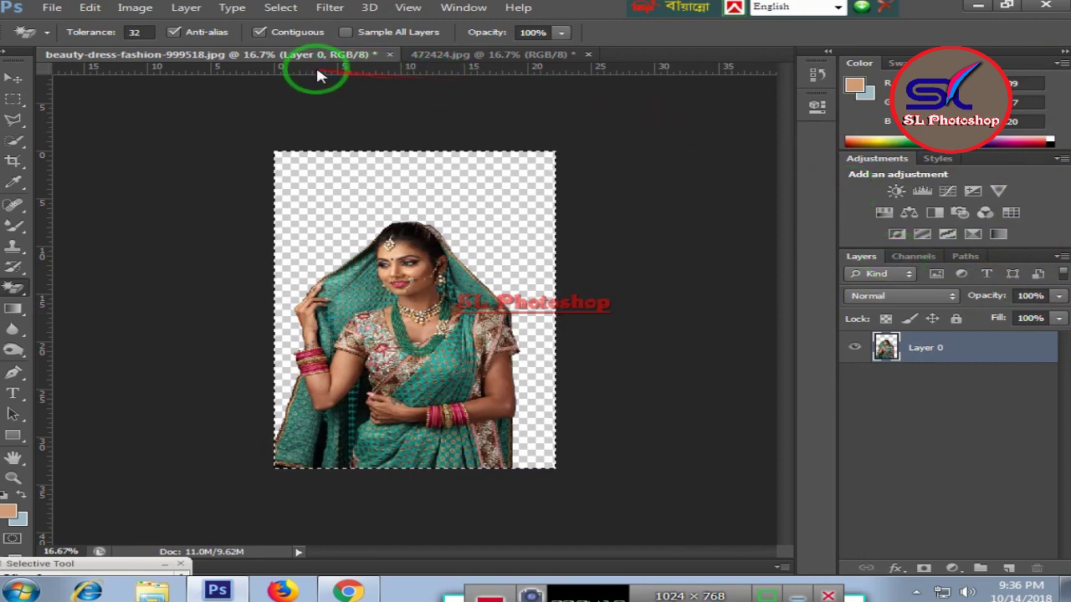
click(484, 54)
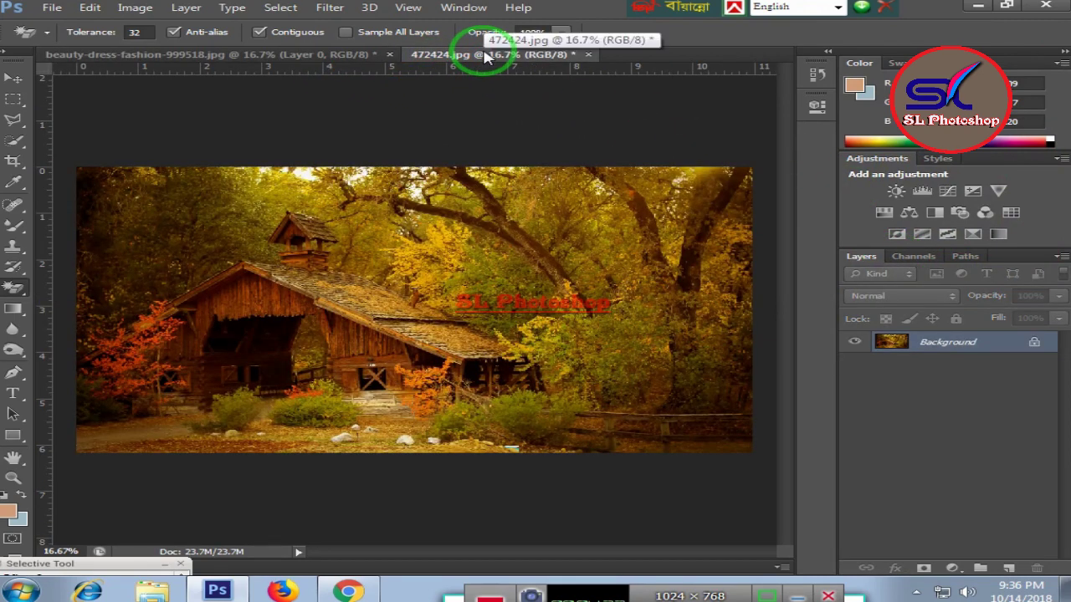
Step: Paste the woman into the cabin scene and nudge her lower into position
key(ctrl+v)
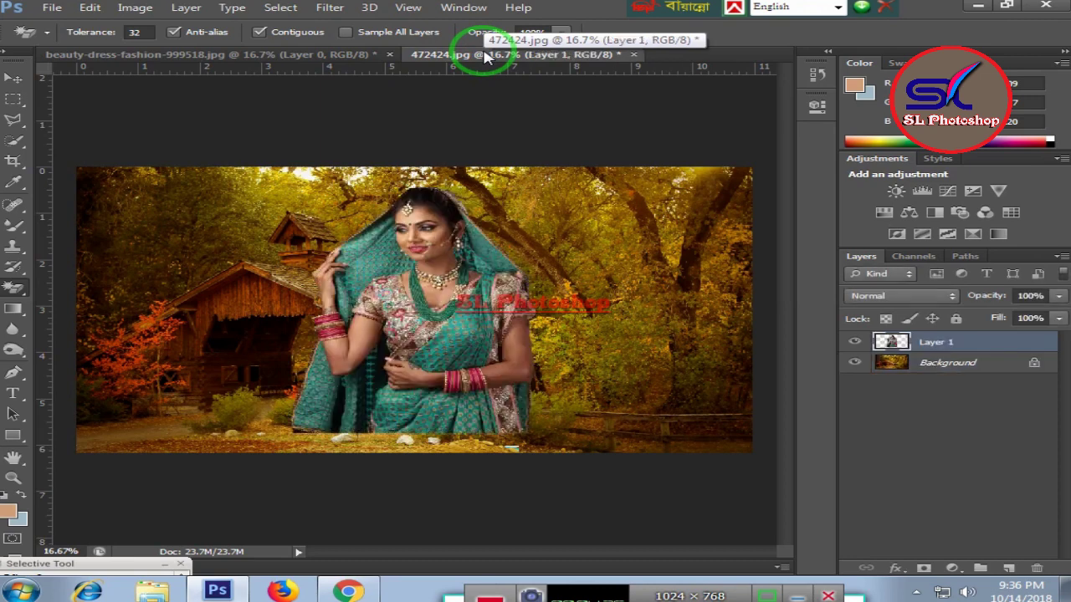
click(12, 78)
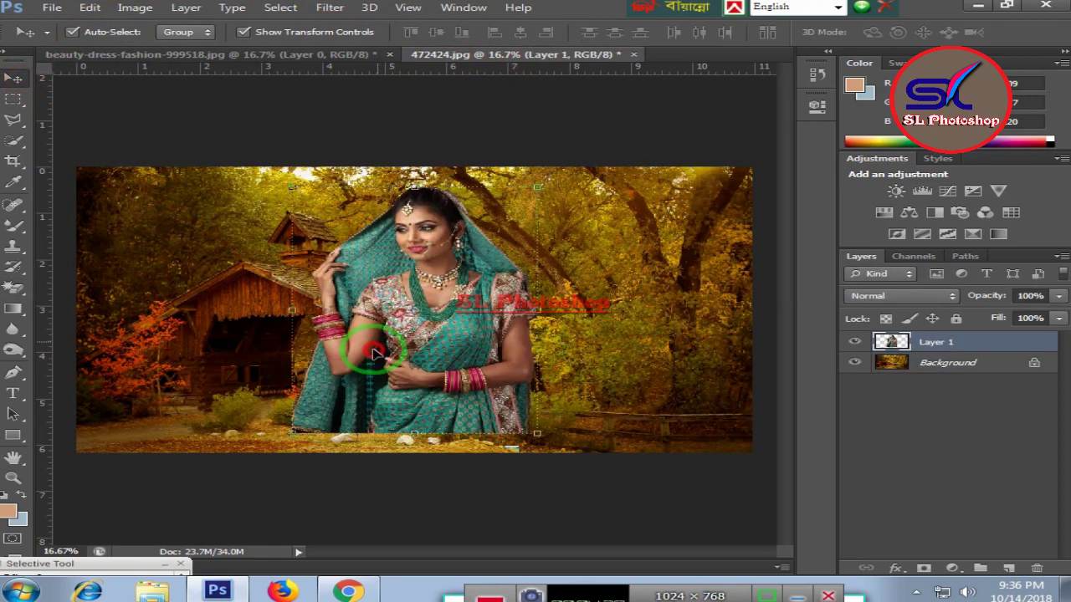
drag(374, 353, 368, 371)
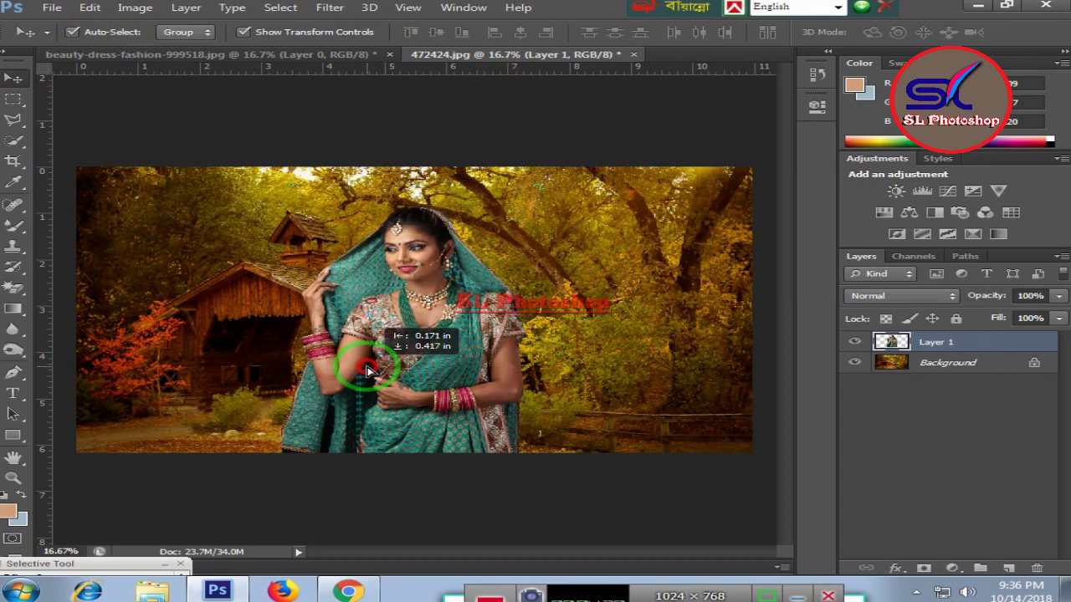
click(18, 142)
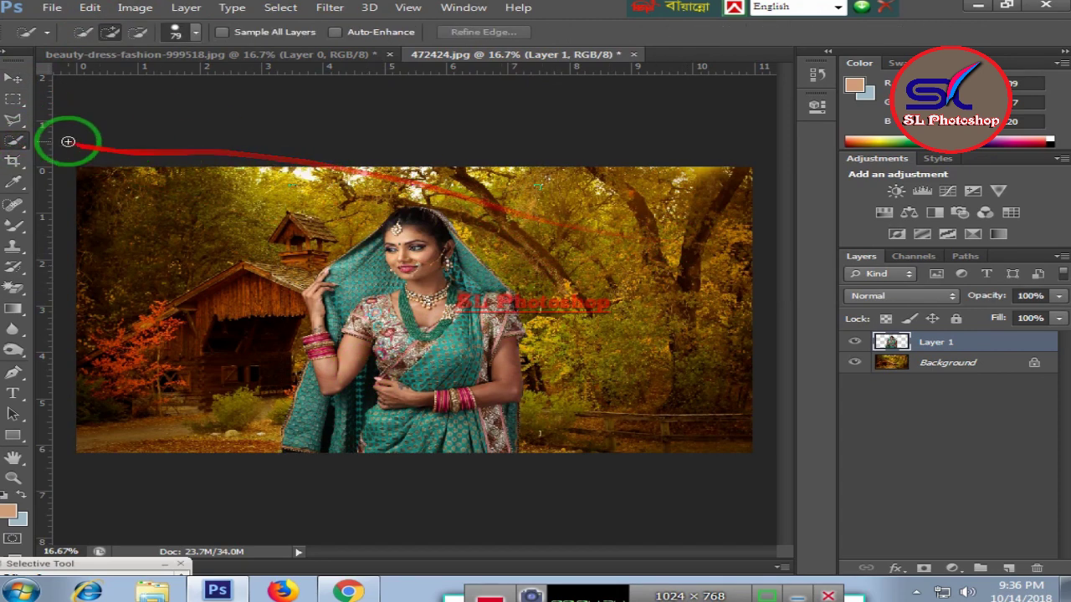
click(19, 78)
key(shift+Down)
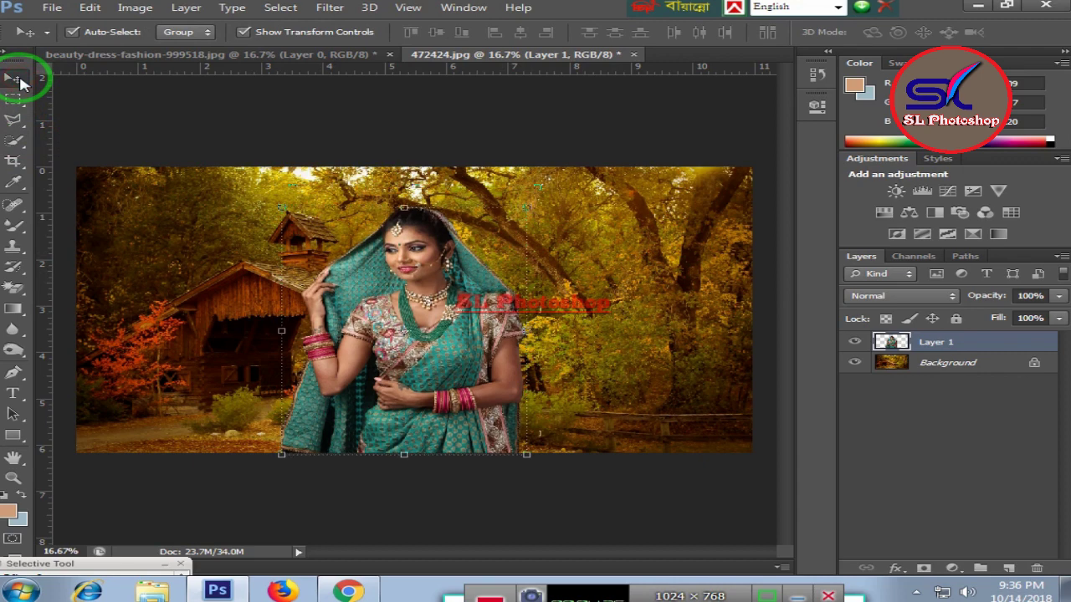
key(shift+Down)
key(shift+Down)
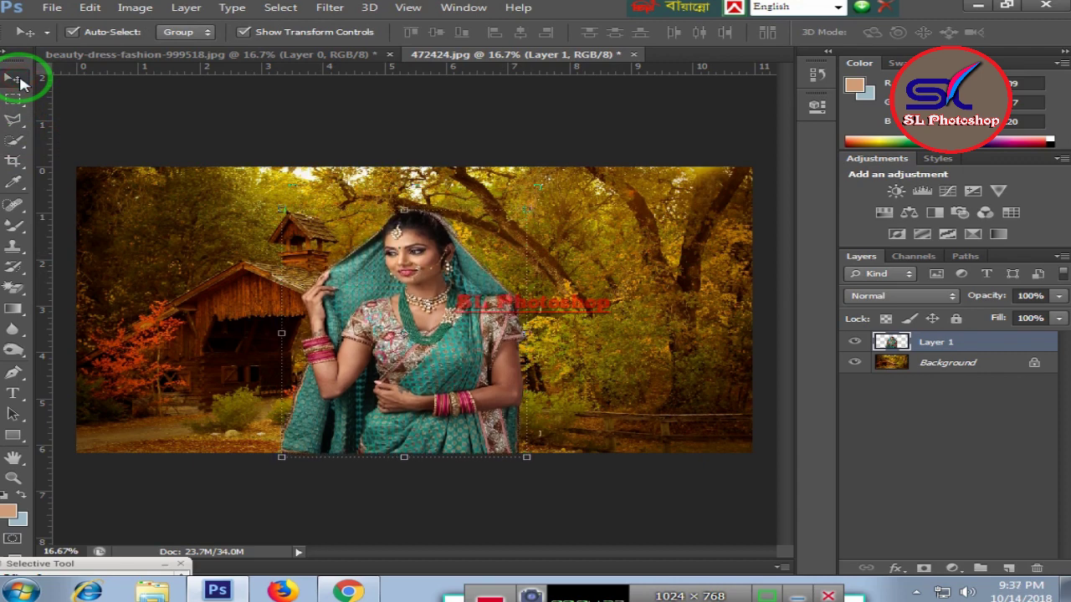
key(shift+Down)
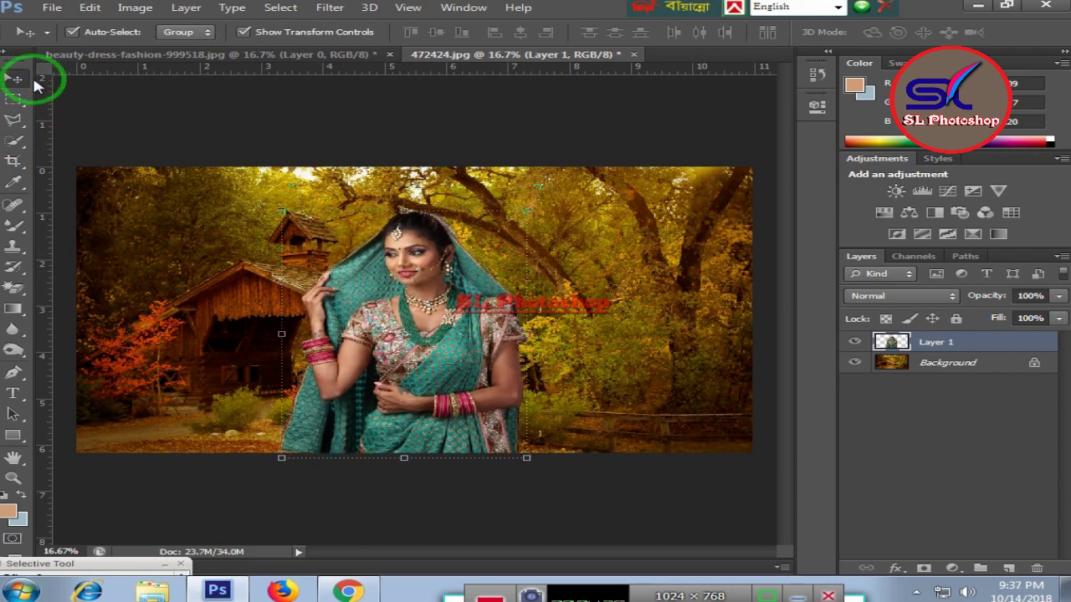
click(13, 140)
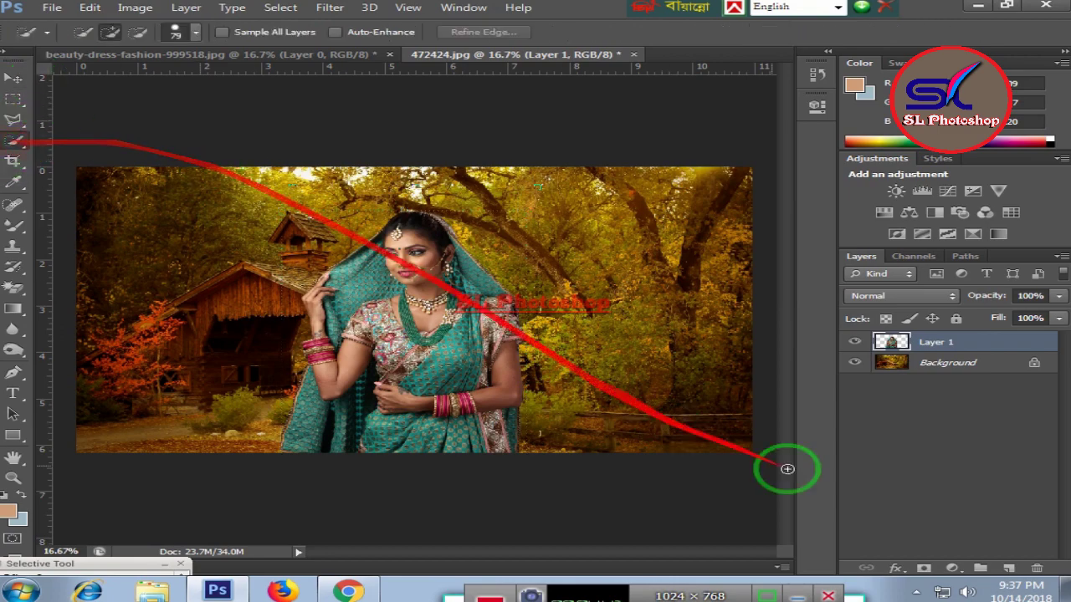
Step: Zoom in and out to inspect the composite, ending at 25%
key(ctrl+plus)
key(ctrl+plus)
key(ctrl+plus)
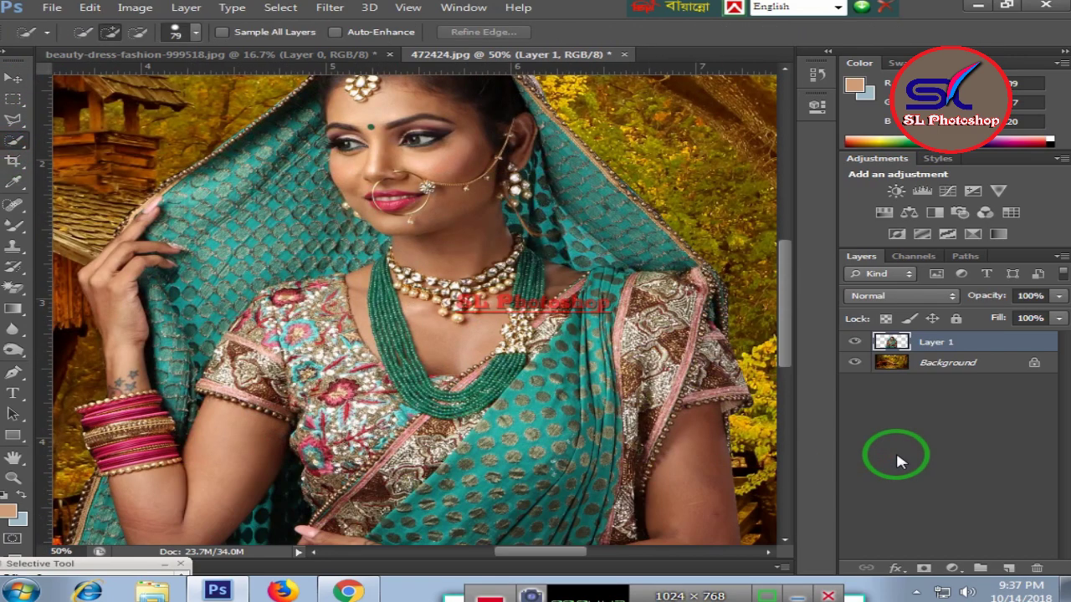
key(ctrl+minus)
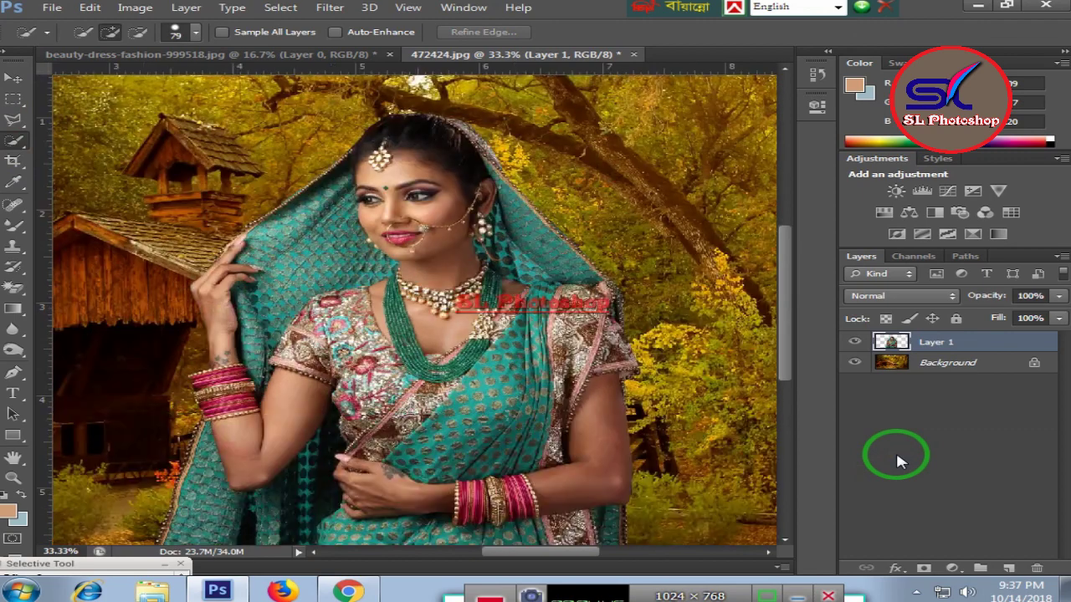
key(ctrl+minus)
key(ctrl+plus)
key(ctrl+minus)
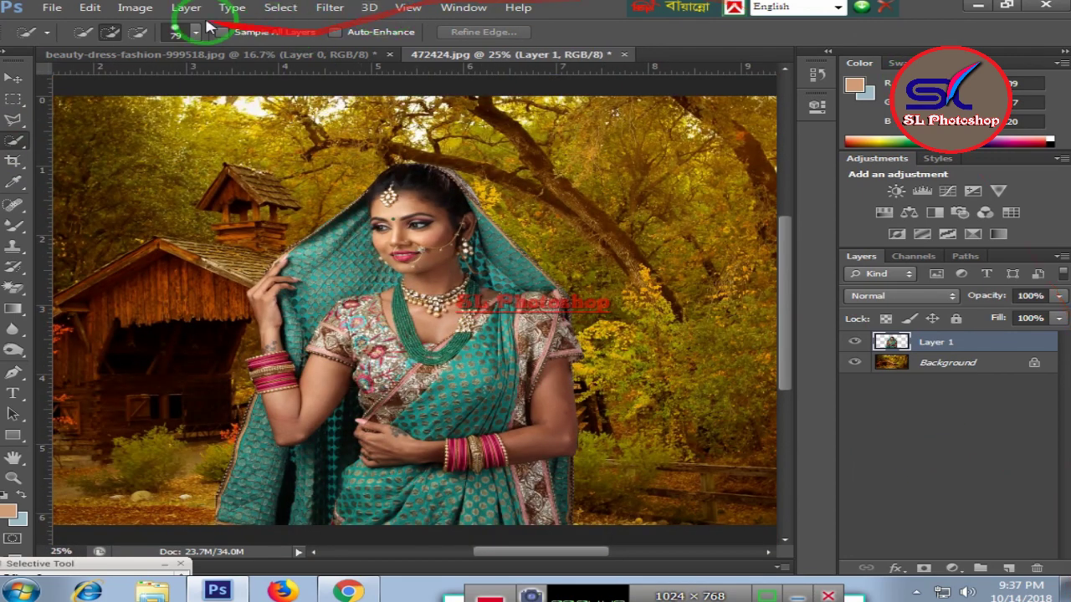
Step: Apply a Color Balance of +30, +8, -3 to Layer 1's midtones
click(136, 8)
mouse_move(166, 48)
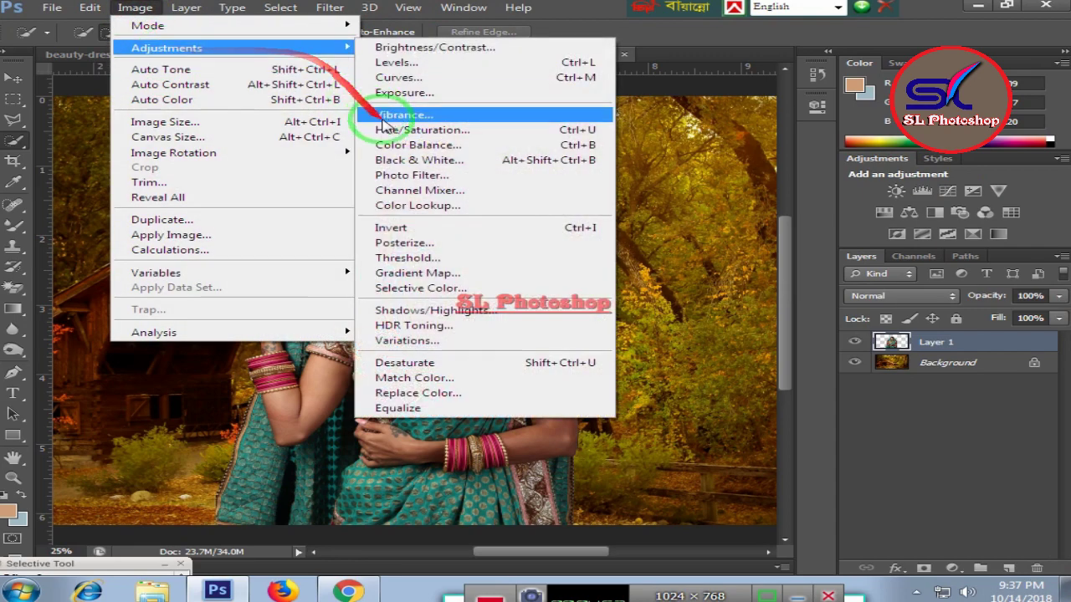
click(404, 146)
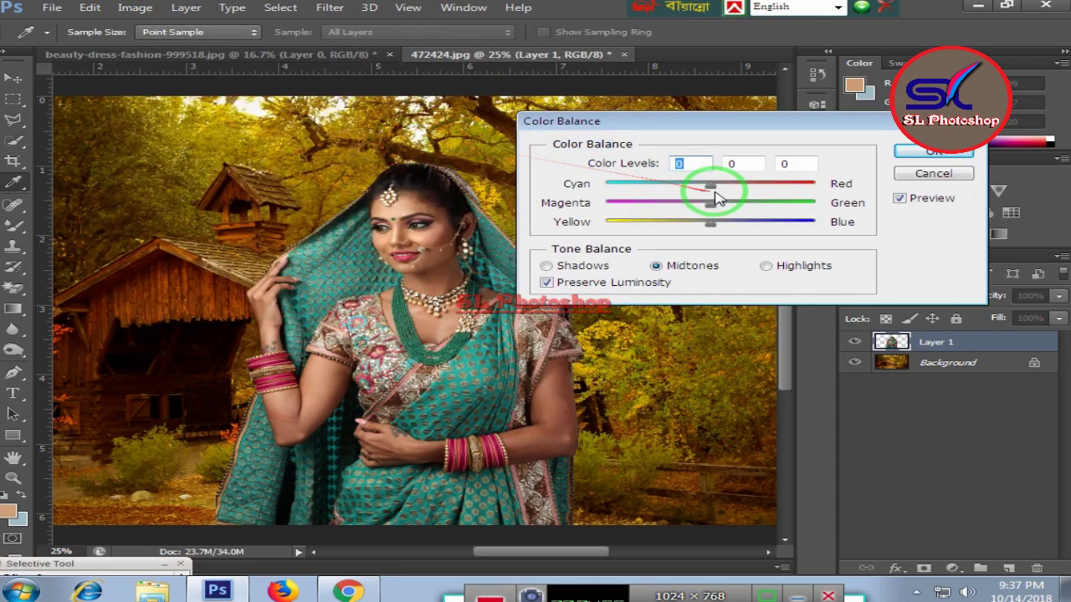
mouse_move(715, 191)
mouse_down()
mouse_move(744, 189)
mouse_move(682, 224)
mouse_move(708, 225)
mouse_up()
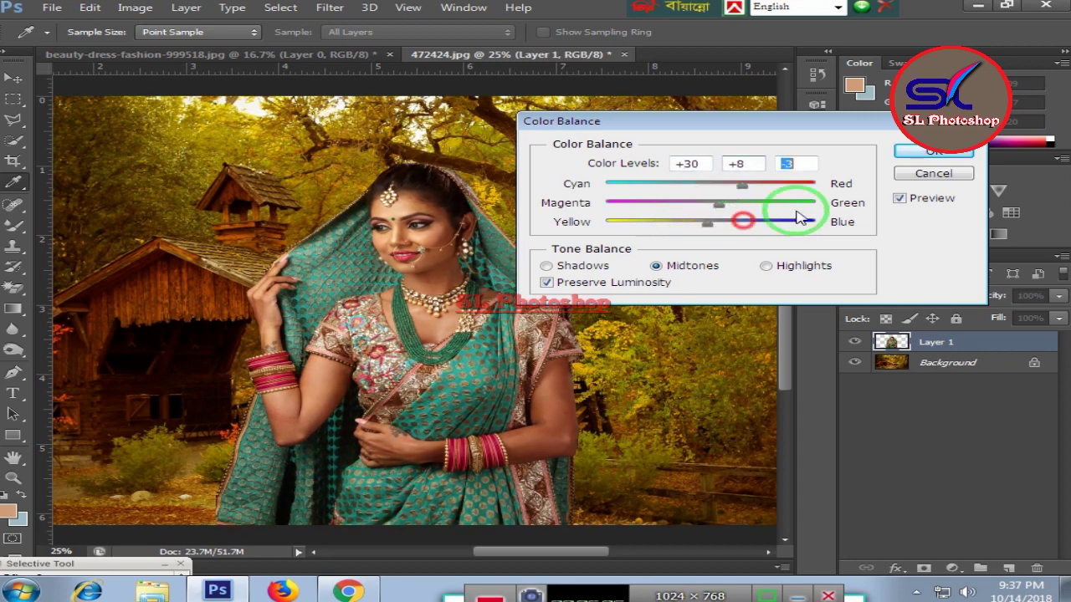
click(920, 152)
Step: Switch to Quick Selection and zoom in and out to check the recoloured woman
key(w)
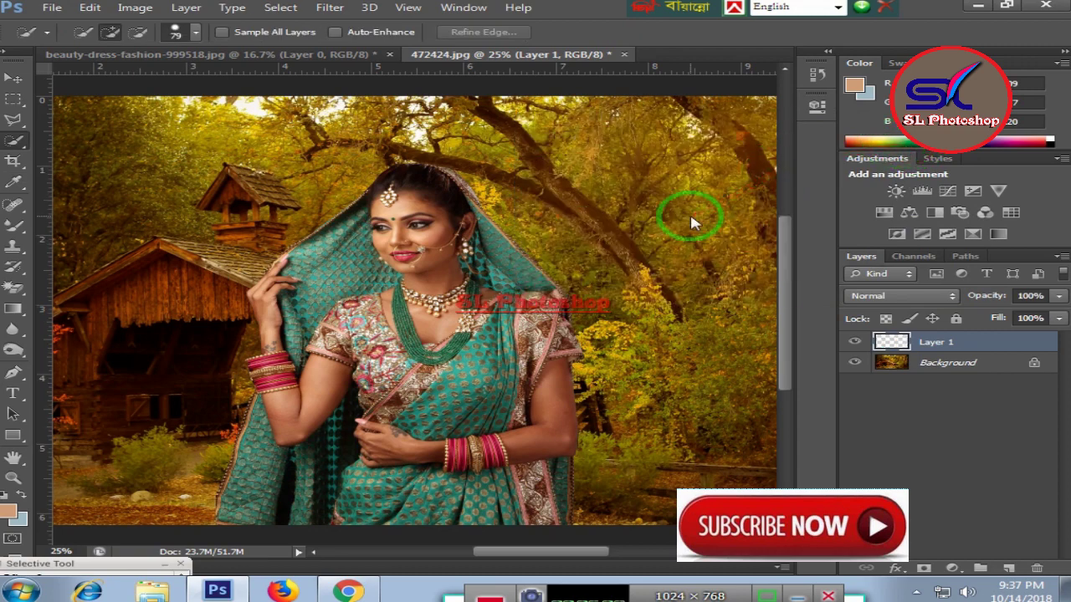
key(ctrl+plus)
key(ctrl+minus)
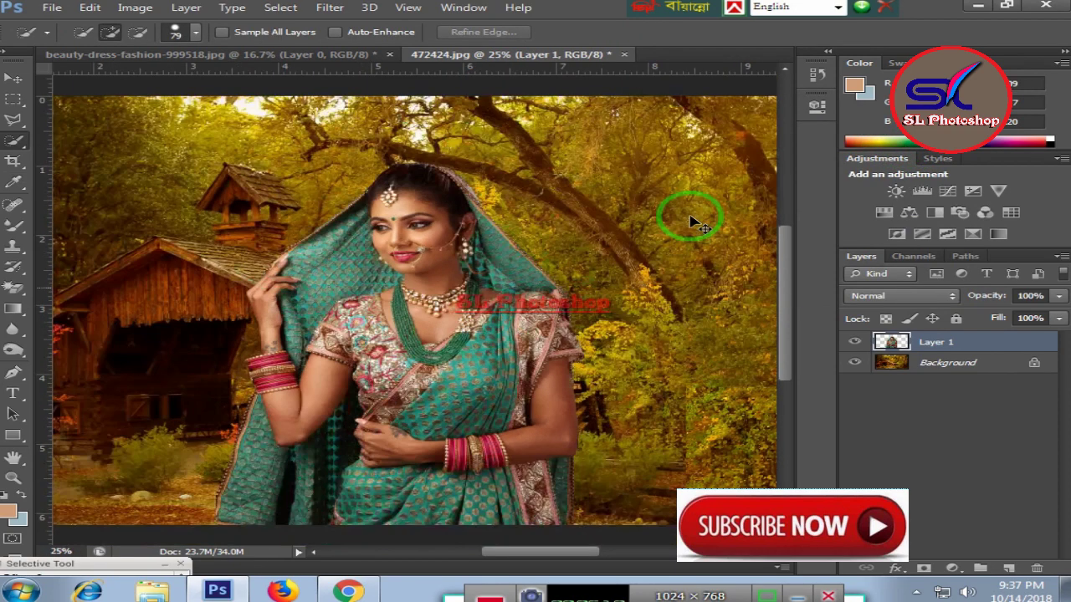
key(ctrl+minus)
key(ctrl+plus)
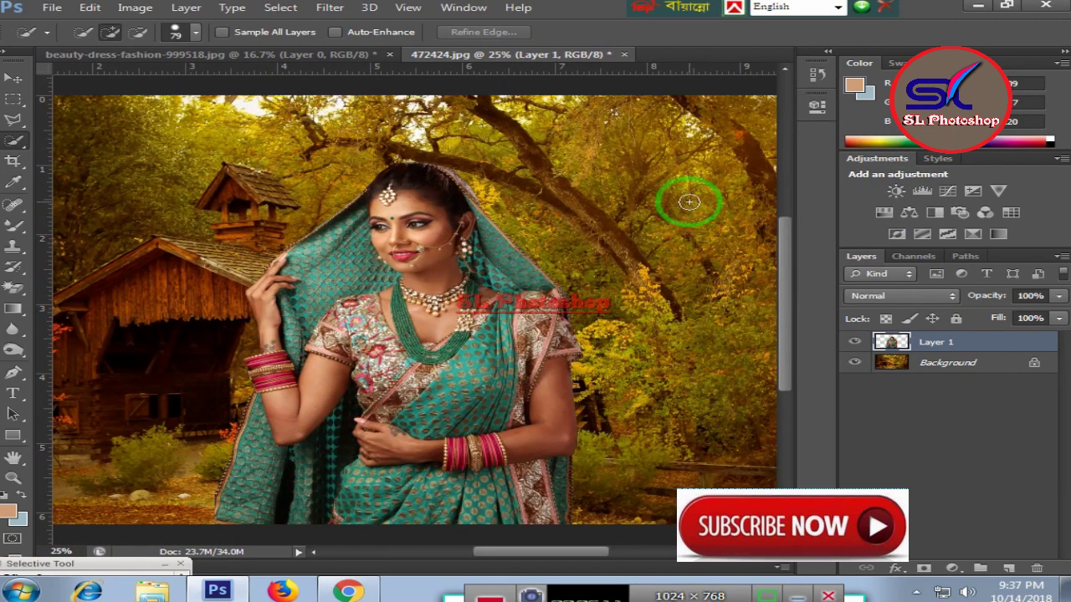
Step: Apply Curves to Layer 1: raise the RGB midpoint from 114 to 142, with small red, green and blue tweaks
click(135, 9)
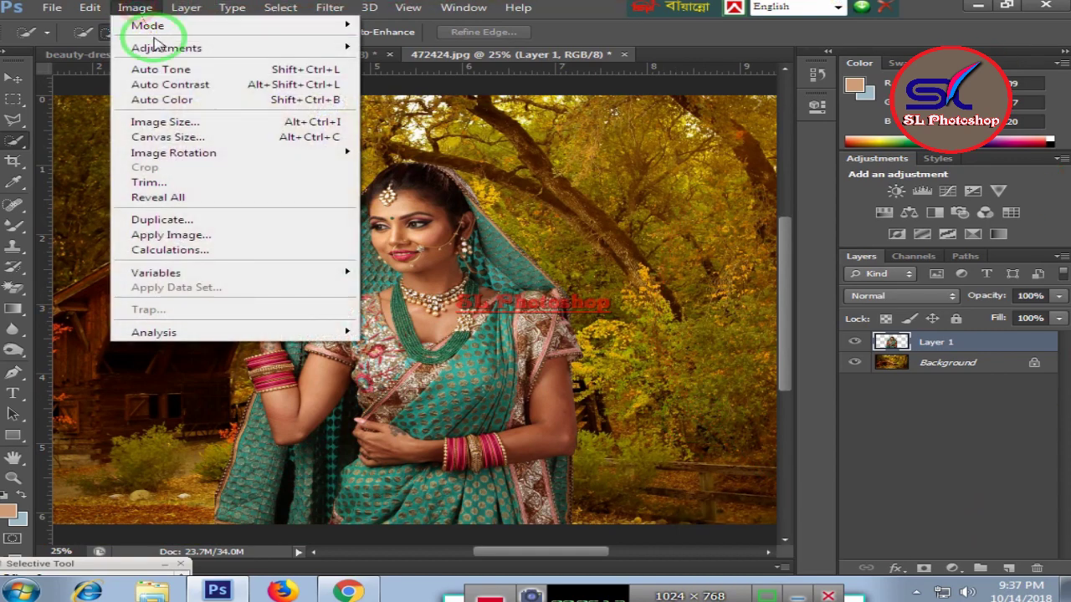
mouse_move(165, 47)
click(409, 78)
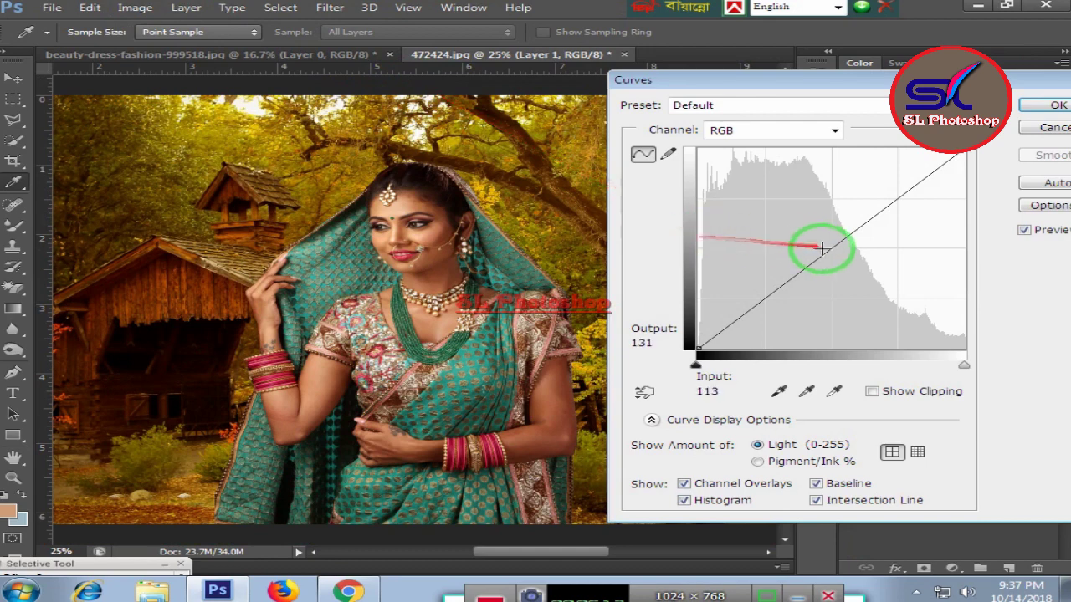
drag(824, 253, 816, 237)
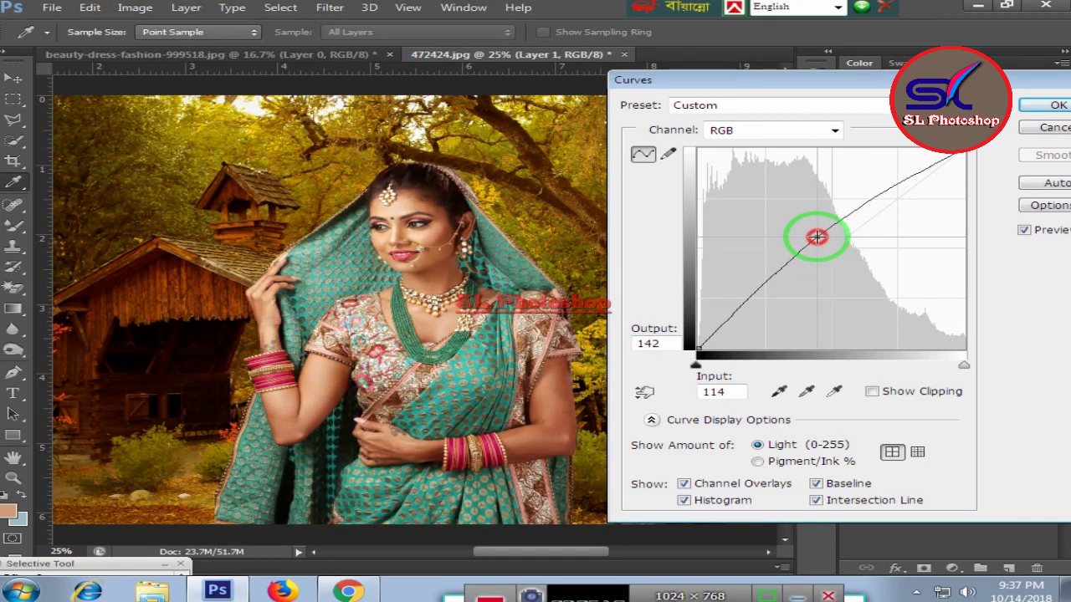
click(833, 131)
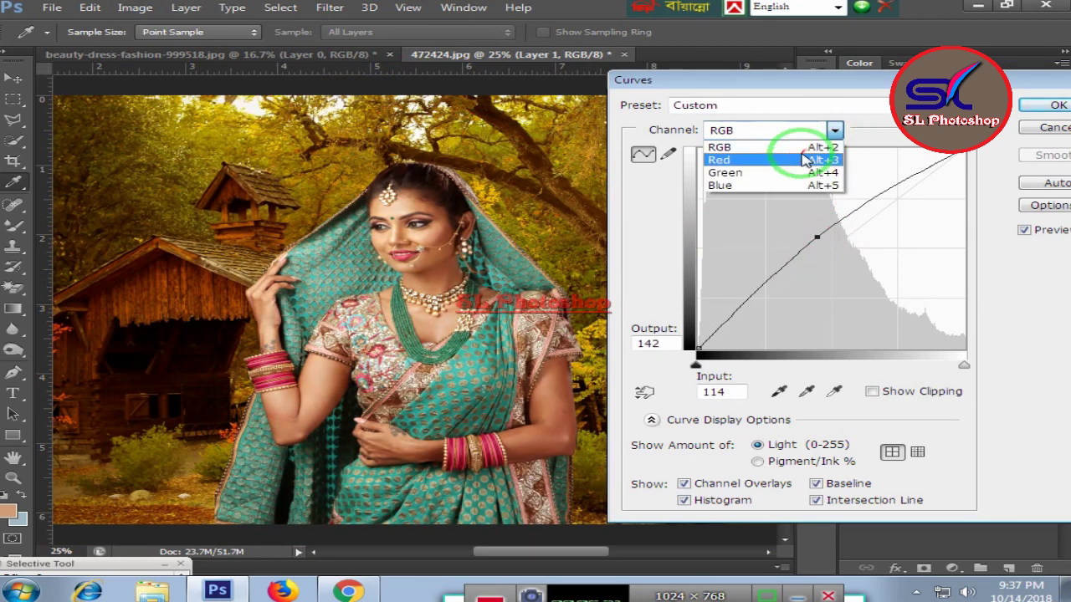
click(801, 158)
mouse_move(832, 245)
mouse_down()
mouse_move(826, 230)
mouse_move(826, 240)
mouse_up()
click(834, 131)
click(757, 172)
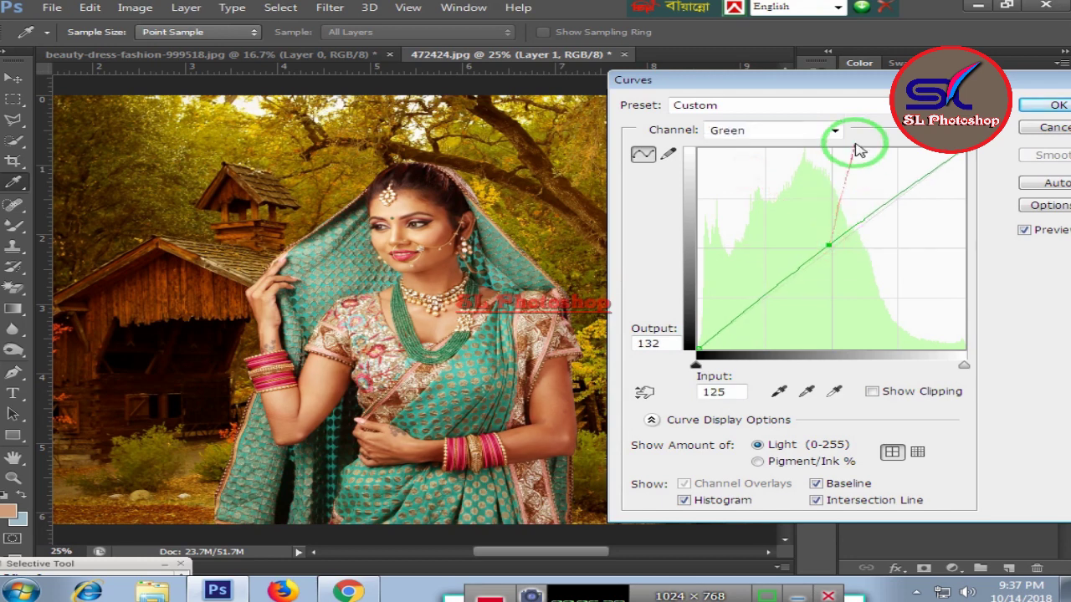
click(832, 131)
click(805, 185)
click(829, 242)
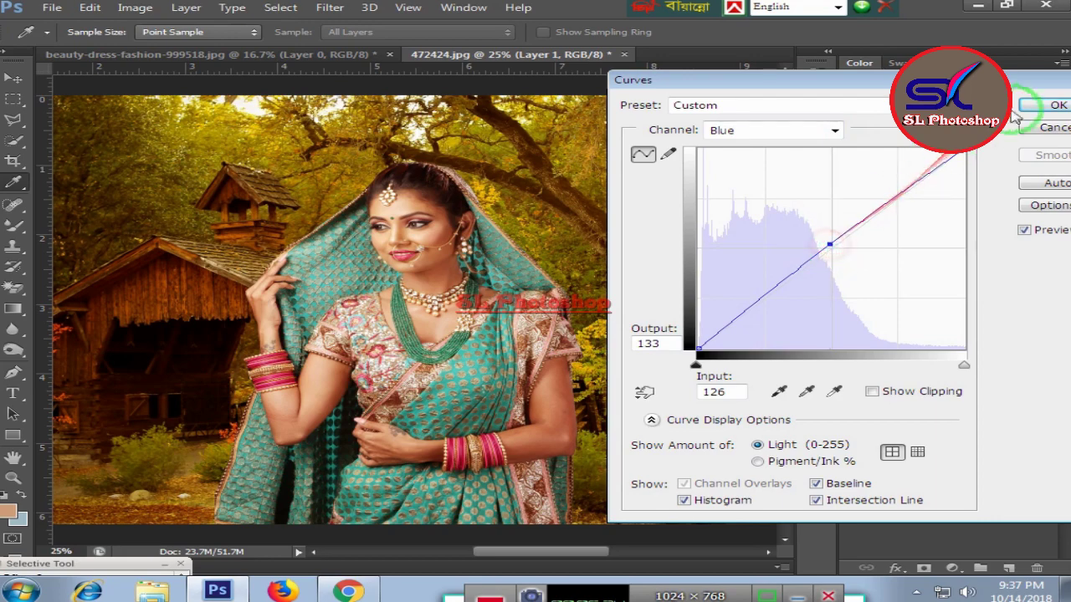
click(1046, 105)
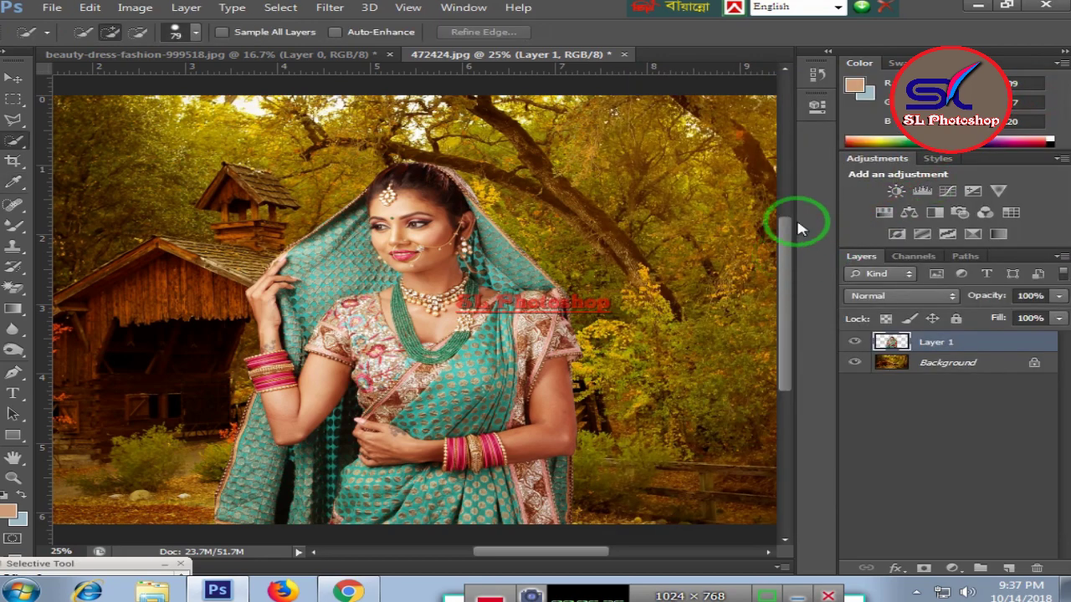
Step: Open Selective Color and set the Reds to cyan +37, magenta +1, yellow -3, black +1
click(136, 7)
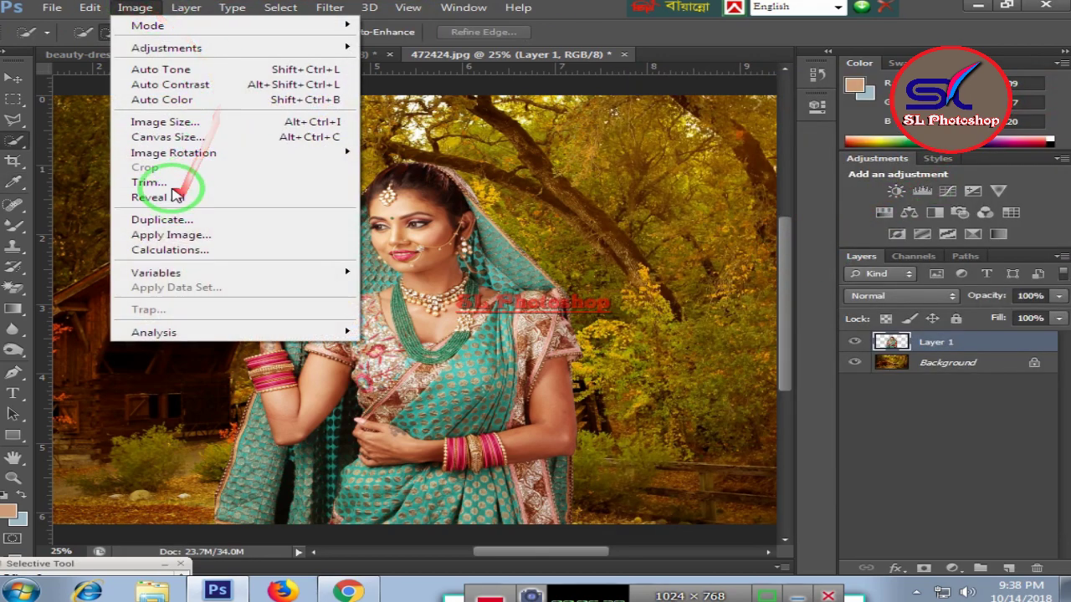
mouse_move(167, 47)
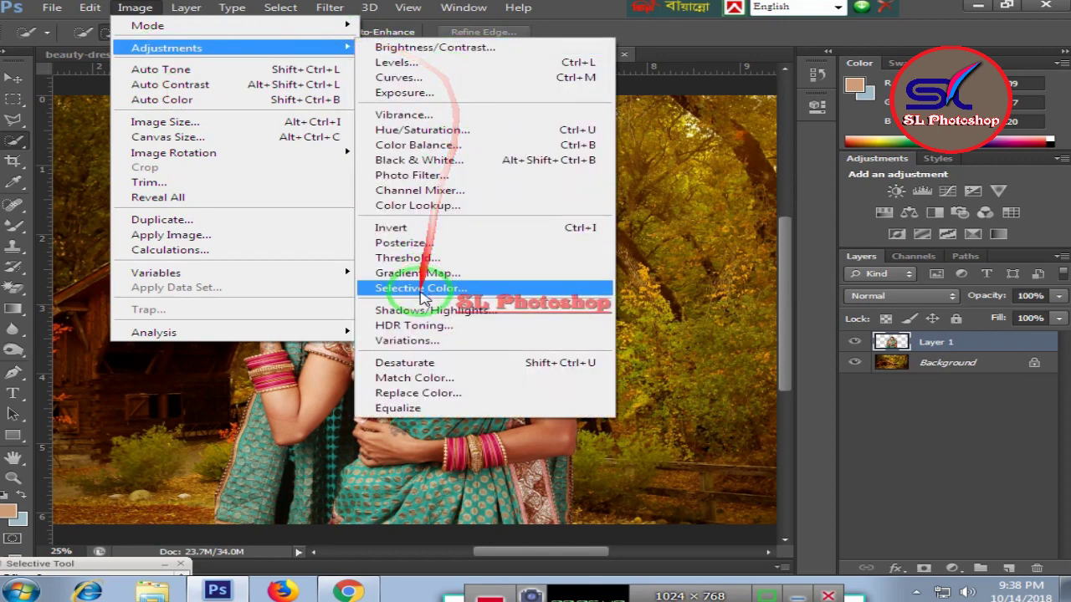
click(416, 291)
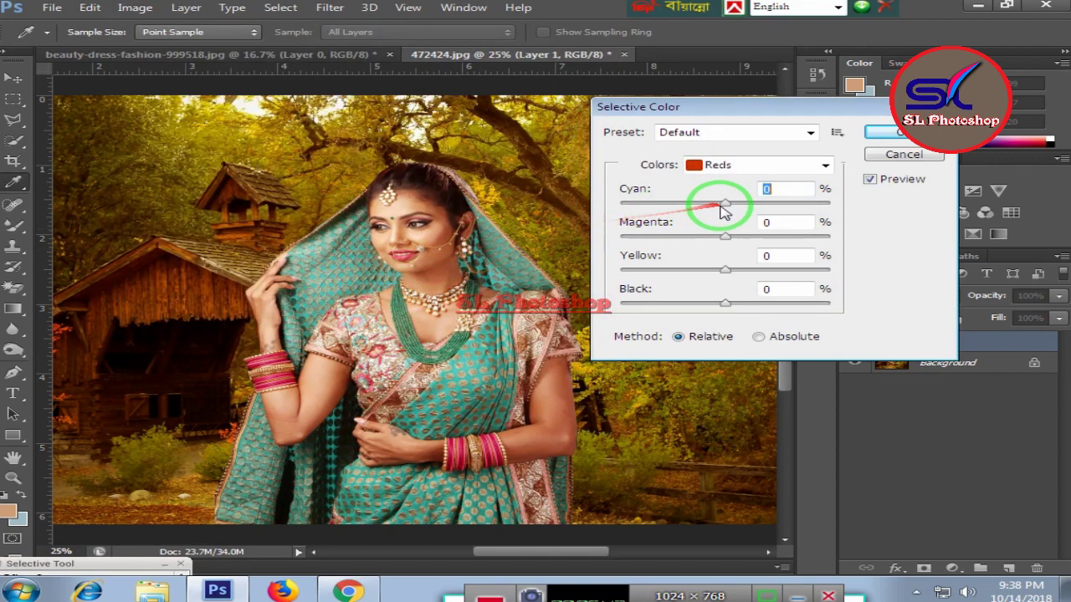
drag(723, 206, 764, 204)
mouse_move(724, 237)
mouse_down()
mouse_move(759, 240)
mouse_move(694, 251)
mouse_move(705, 238)
mouse_move(729, 241)
mouse_move(782, 269)
mouse_move(644, 285)
mouse_move(721, 286)
mouse_move(681, 307)
mouse_move(737, 312)
mouse_move(726, 312)
mouse_up()
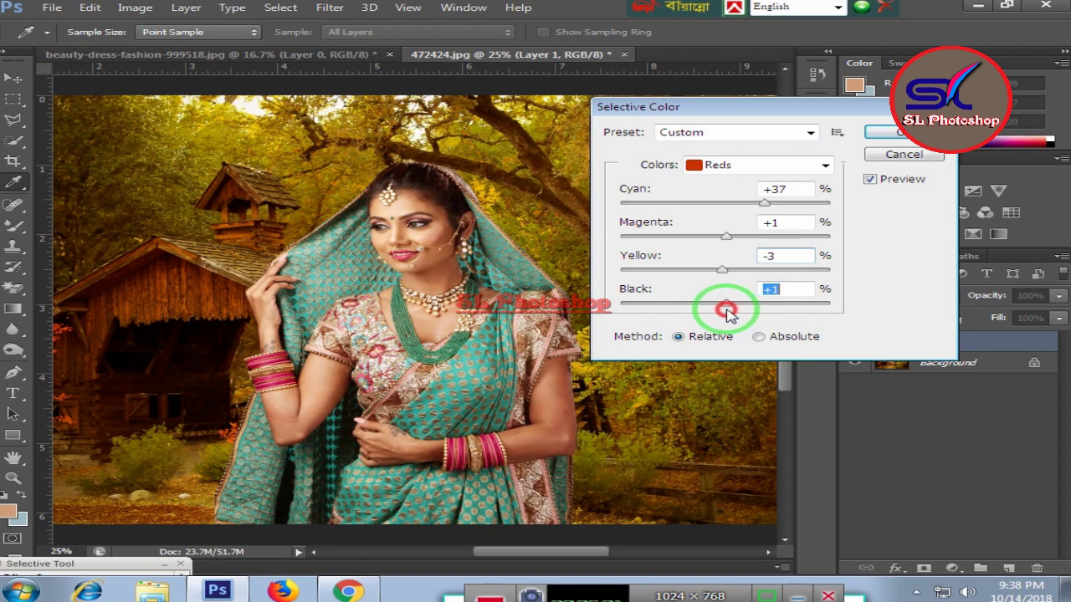
Step: Switch the Selective Color range to Yellows and lower cyan to -34
click(823, 165)
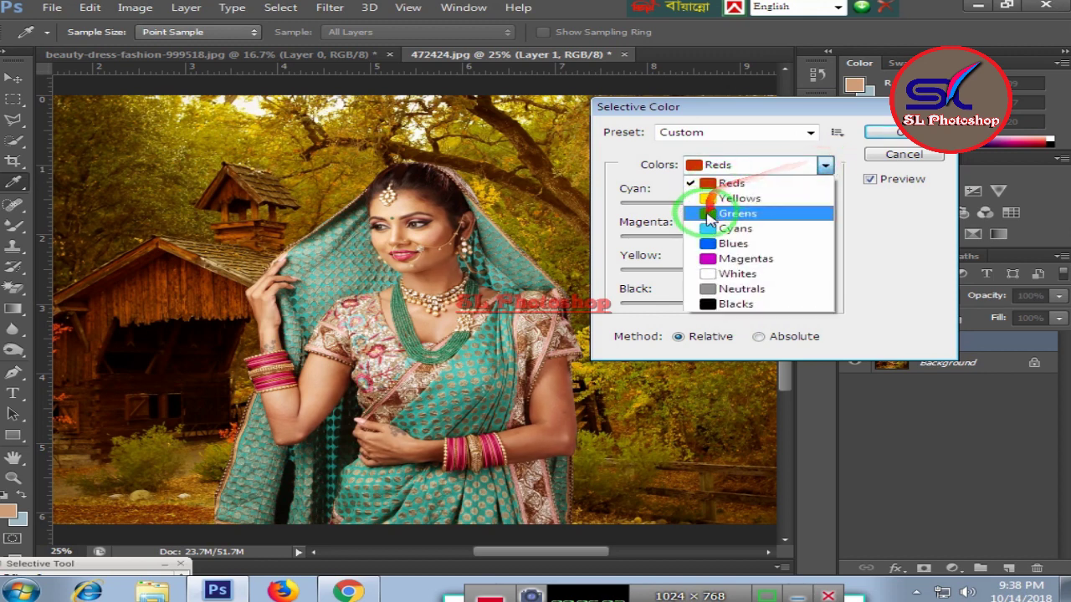
click(713, 198)
mouse_move(725, 203)
mouse_down()
mouse_move(770, 207)
mouse_move(603, 223)
mouse_move(691, 220)
mouse_move(623, 240)
mouse_move(747, 241)
mouse_move(627, 270)
mouse_move(743, 269)
mouse_move(660, 298)
mouse_move(740, 300)
mouse_move(666, 304)
mouse_move(698, 305)
mouse_up()
Step: Set the Greens range to cyan +28, magenta -67, yellow -33, black +70
click(819, 165)
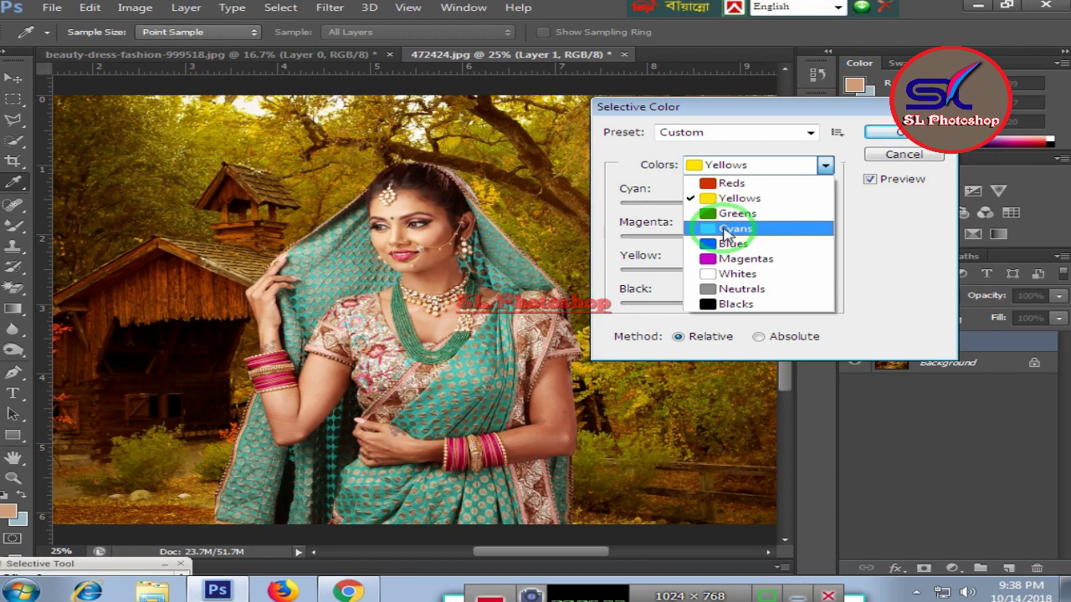
click(736, 213)
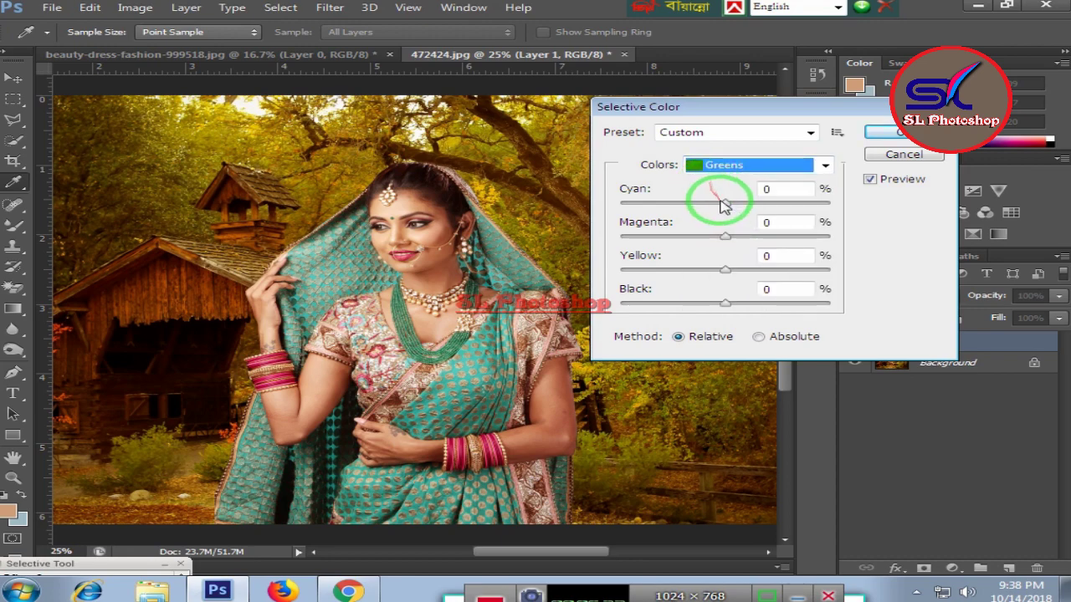
mouse_move(724, 202)
mouse_down()
mouse_move(790, 206)
mouse_move(618, 205)
mouse_move(755, 207)
mouse_move(793, 240)
mouse_move(658, 235)
mouse_up()
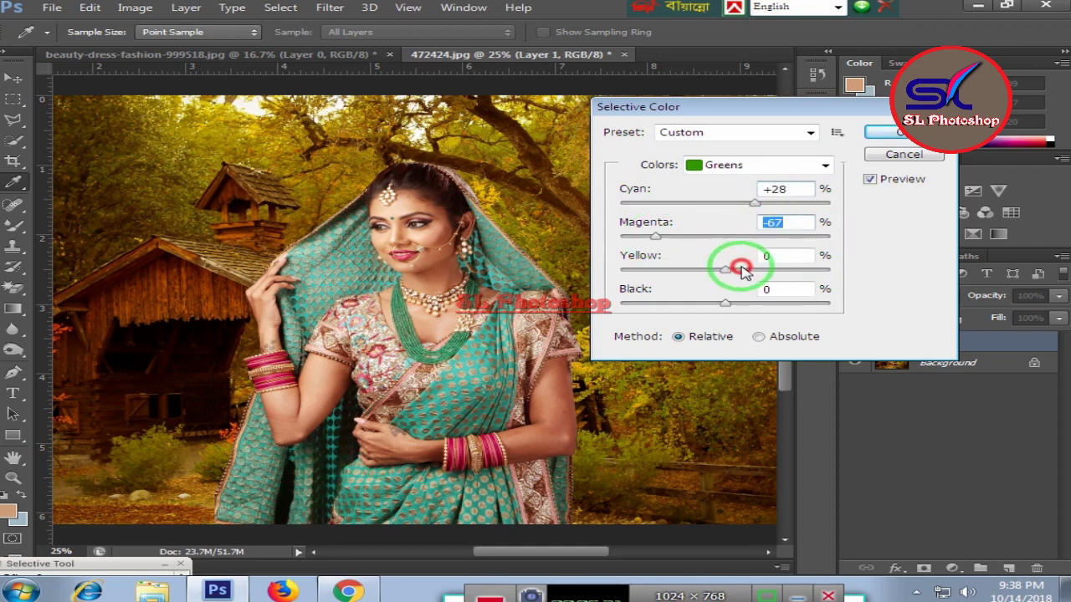
mouse_move(739, 272)
mouse_down()
mouse_move(828, 266)
mouse_move(628, 264)
mouse_move(689, 268)
mouse_up()
mouse_move(724, 303)
mouse_down()
mouse_move(796, 305)
mouse_move(628, 304)
mouse_move(799, 304)
mouse_up()
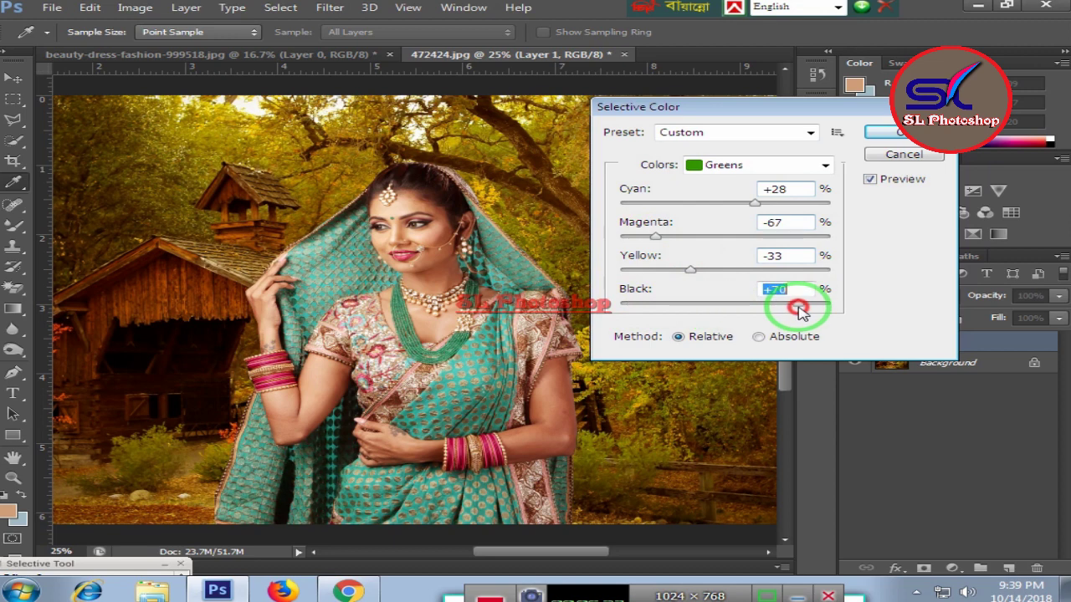
Step: Set the Cyans range to cyan +100, magenta -40, yellow +73, black +19
click(825, 165)
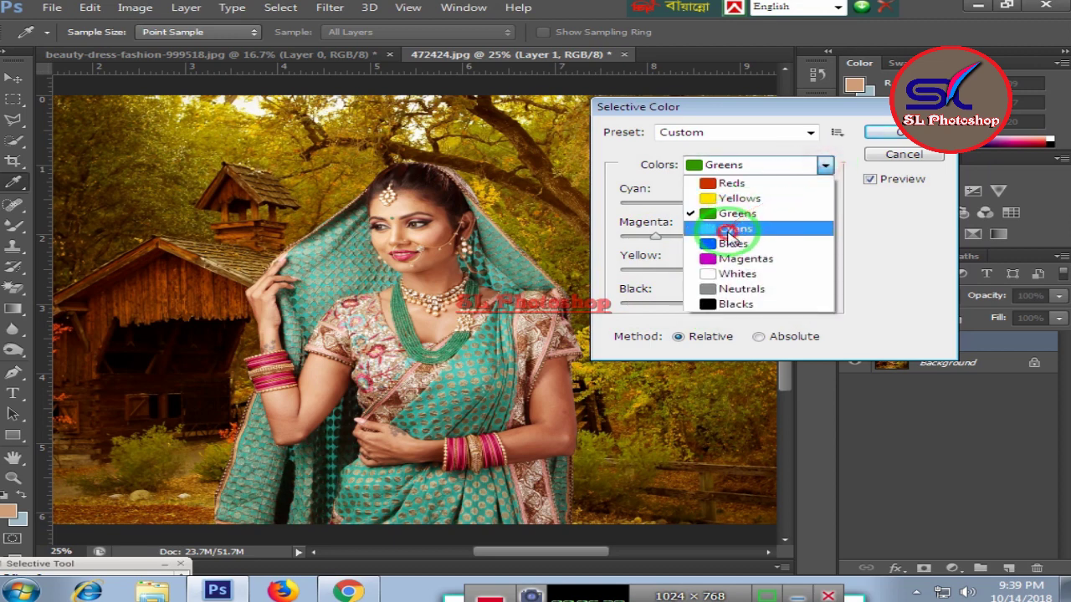
click(724, 228)
mouse_move(724, 203)
mouse_down()
mouse_move(818, 205)
mouse_move(607, 205)
mouse_move(874, 208)
mouse_up()
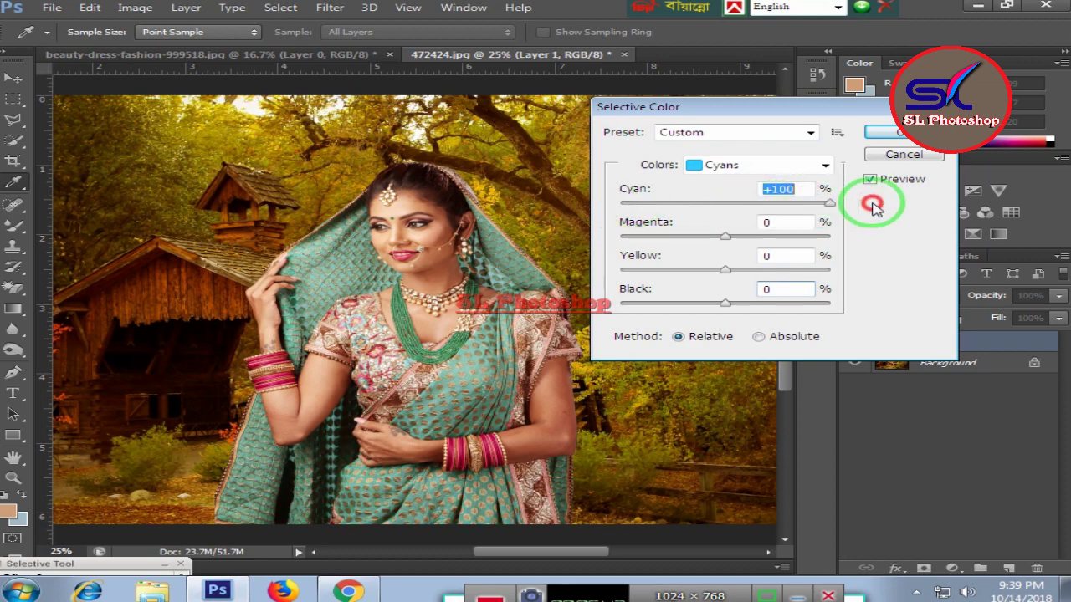
mouse_move(724, 236)
mouse_down()
mouse_move(819, 238)
mouse_move(683, 237)
mouse_up()
mouse_move(724, 270)
mouse_down()
mouse_move(822, 270)
mouse_move(805, 272)
mouse_up()
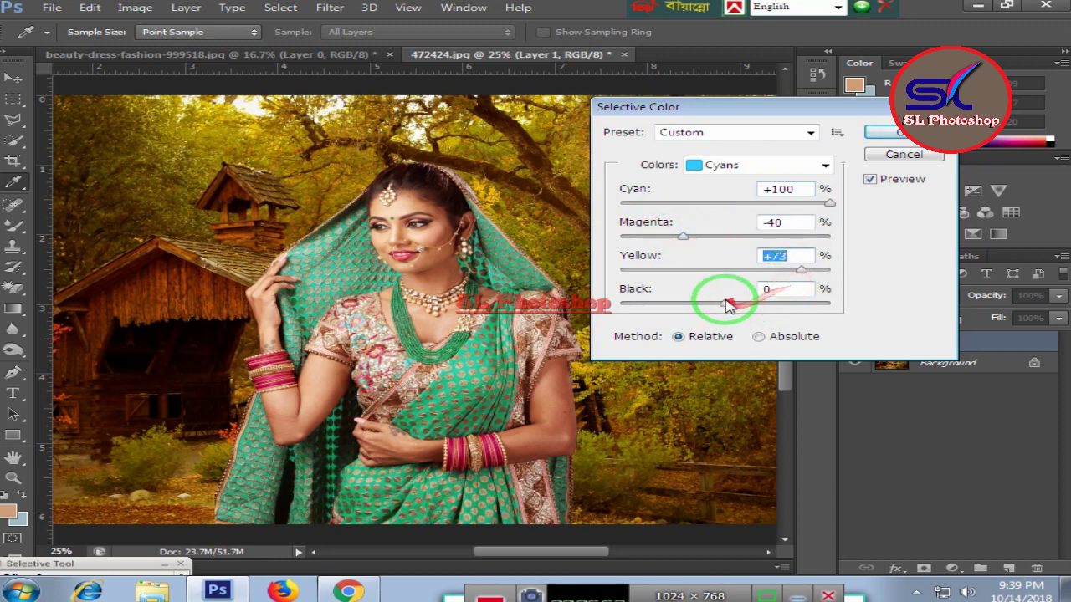
mouse_move(724, 303)
mouse_down()
mouse_move(792, 304)
mouse_move(746, 308)
mouse_up()
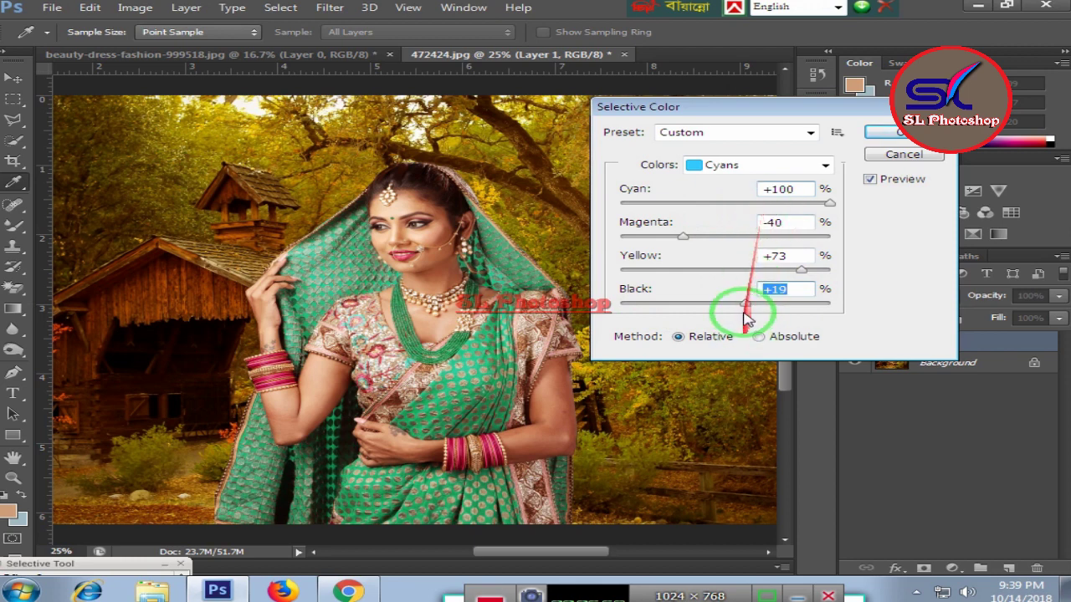
click(825, 165)
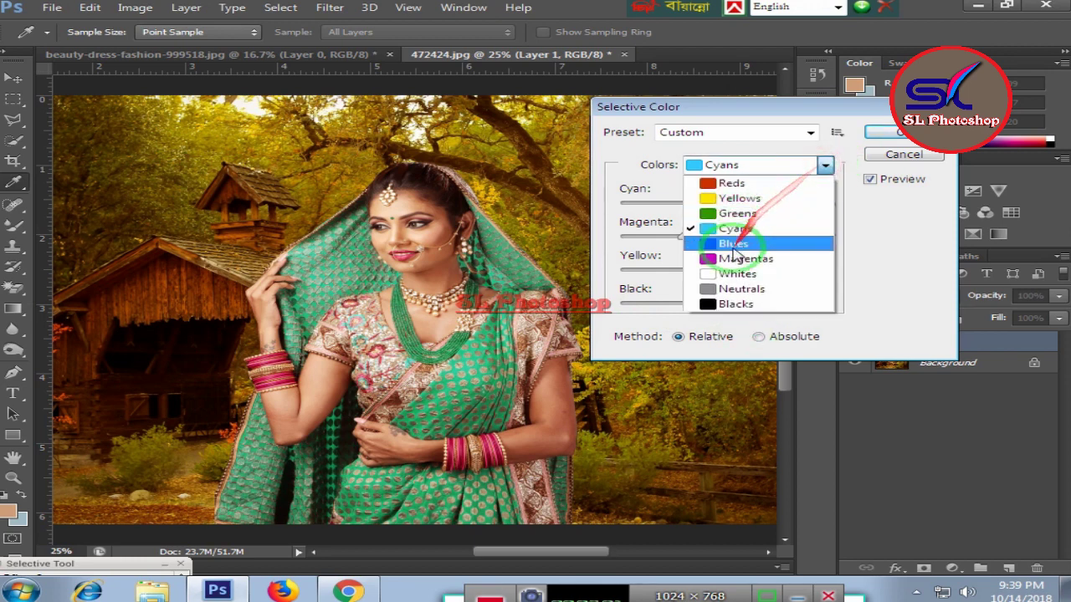
Step: In the Blues range, add cyan and reduce magenta
click(732, 244)
mouse_move(724, 204)
mouse_down()
mouse_move(820, 210)
mouse_move(778, 216)
mouse_up()
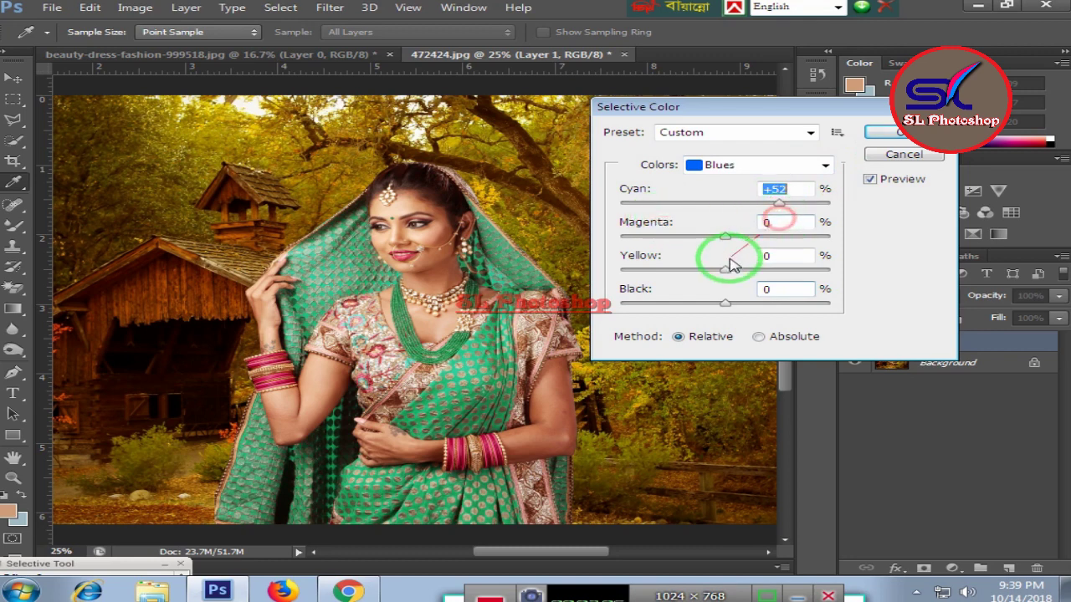
mouse_move(725, 238)
mouse_down()
mouse_move(673, 245)
mouse_move(717, 243)
mouse_move(826, 272)
mouse_move(731, 269)
mouse_move(818, 308)
mouse_up()
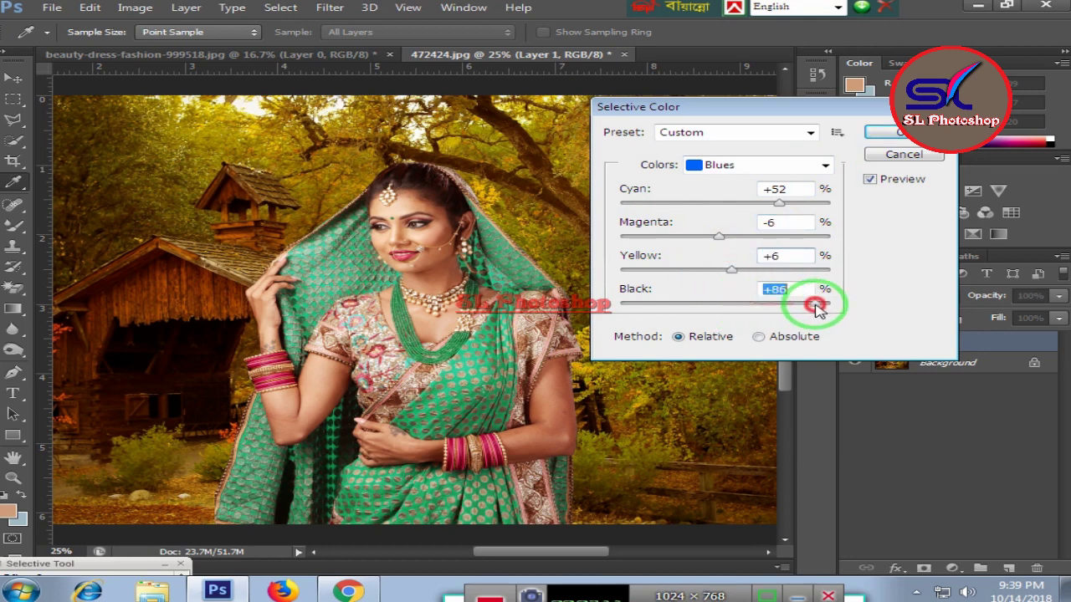
Step: Set Magentas to cyan -65, magenta +89, yellow +23, black -16 and apply Selective Color
click(825, 166)
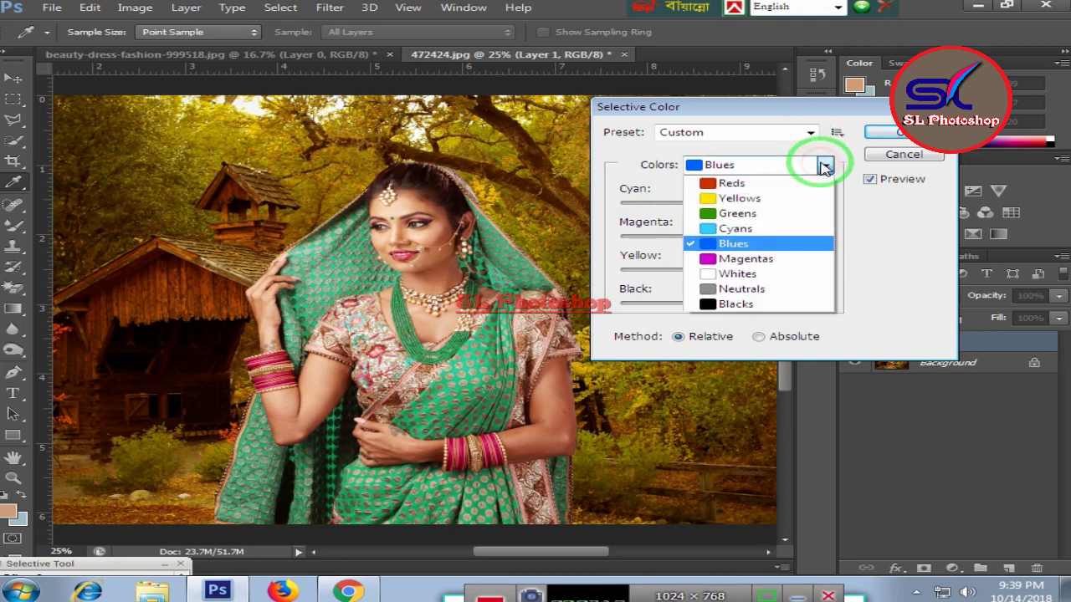
click(744, 258)
mouse_move(725, 203)
mouse_down()
mouse_move(849, 205)
mouse_move(657, 208)
mouse_up()
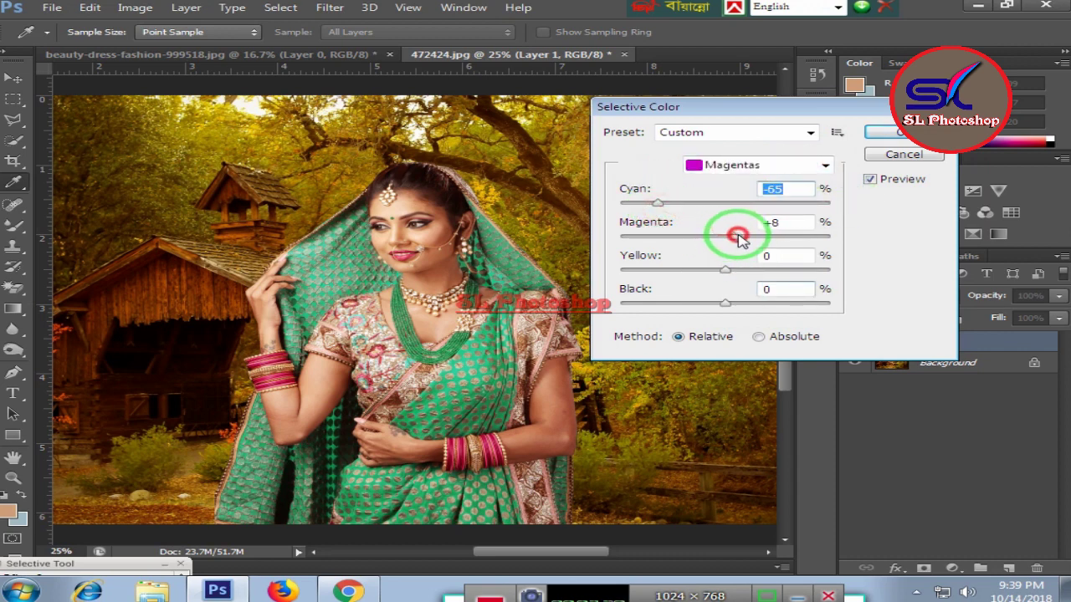
mouse_move(728, 239)
mouse_down()
mouse_move(861, 241)
mouse_move(652, 242)
mouse_move(819, 240)
mouse_up()
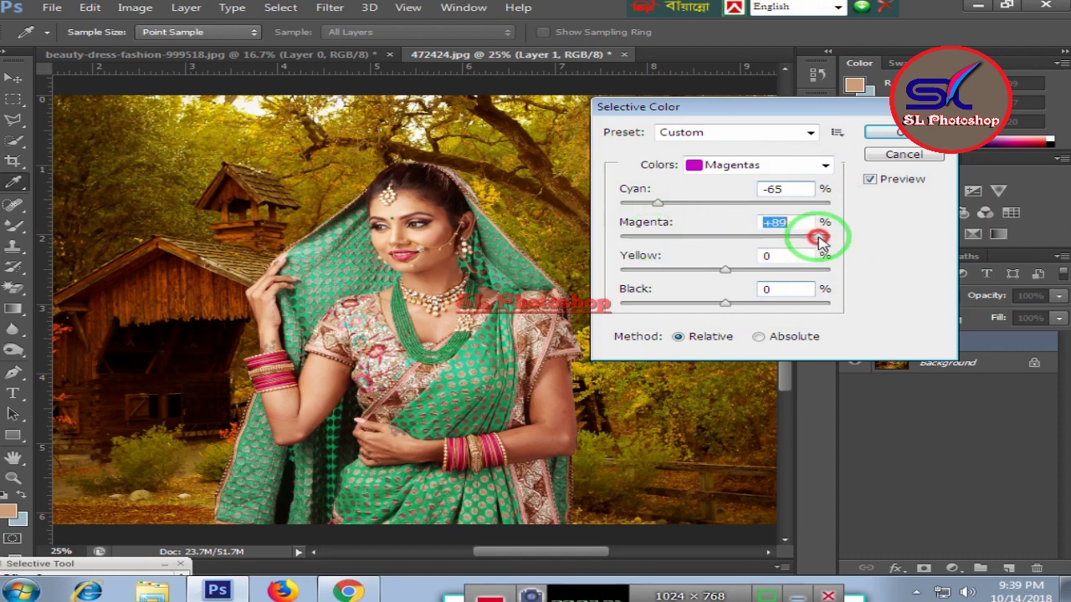
mouse_move(724, 269)
mouse_down()
mouse_move(834, 270)
mouse_move(632, 276)
mouse_move(748, 271)
mouse_up()
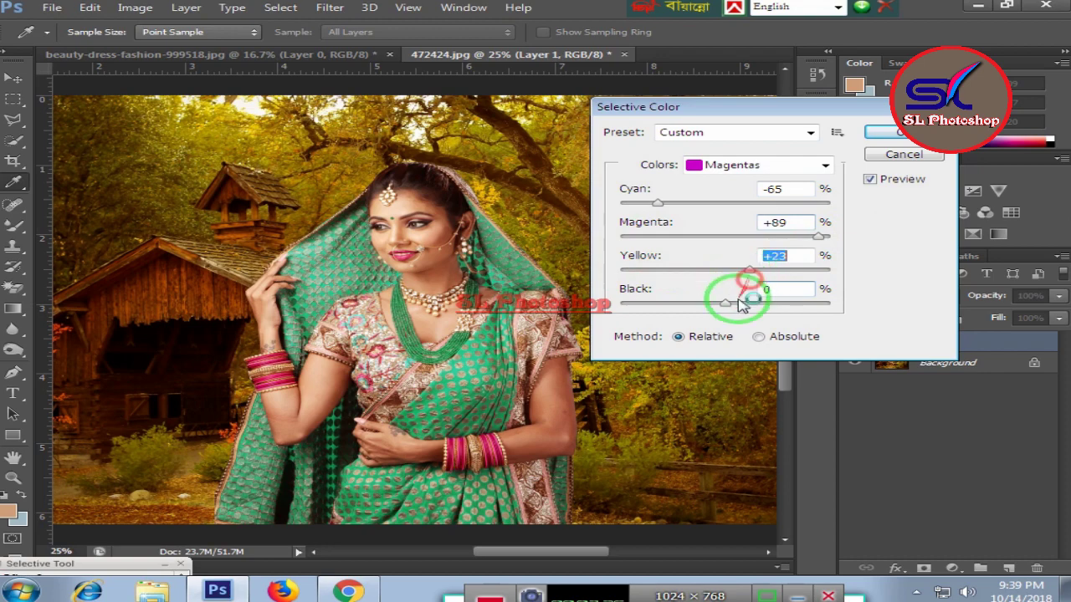
mouse_move(721, 305)
mouse_down()
mouse_move(785, 307)
mouse_move(705, 303)
mouse_up()
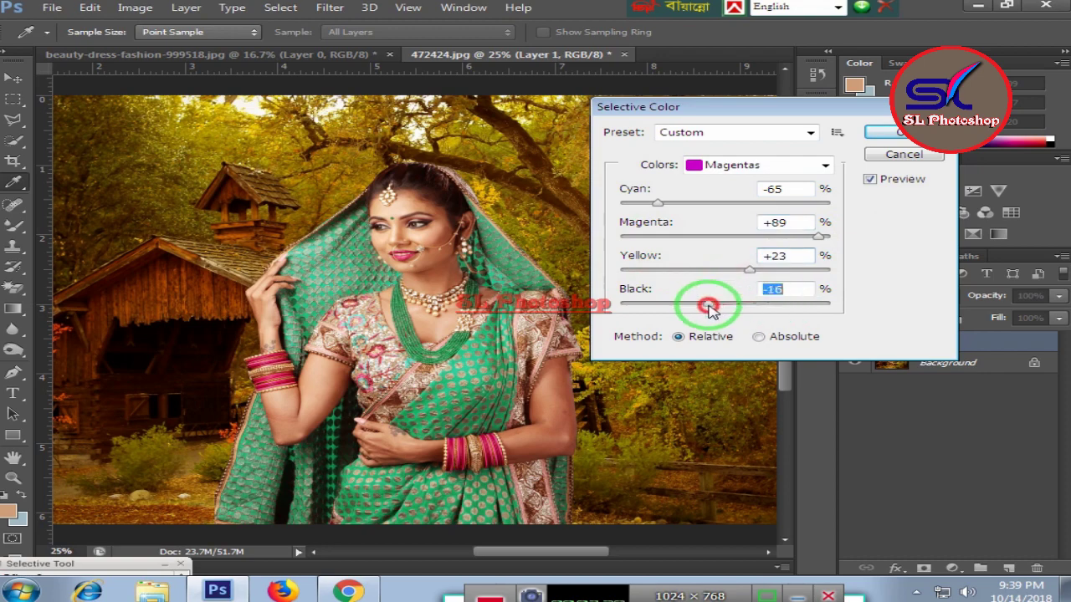
click(878, 133)
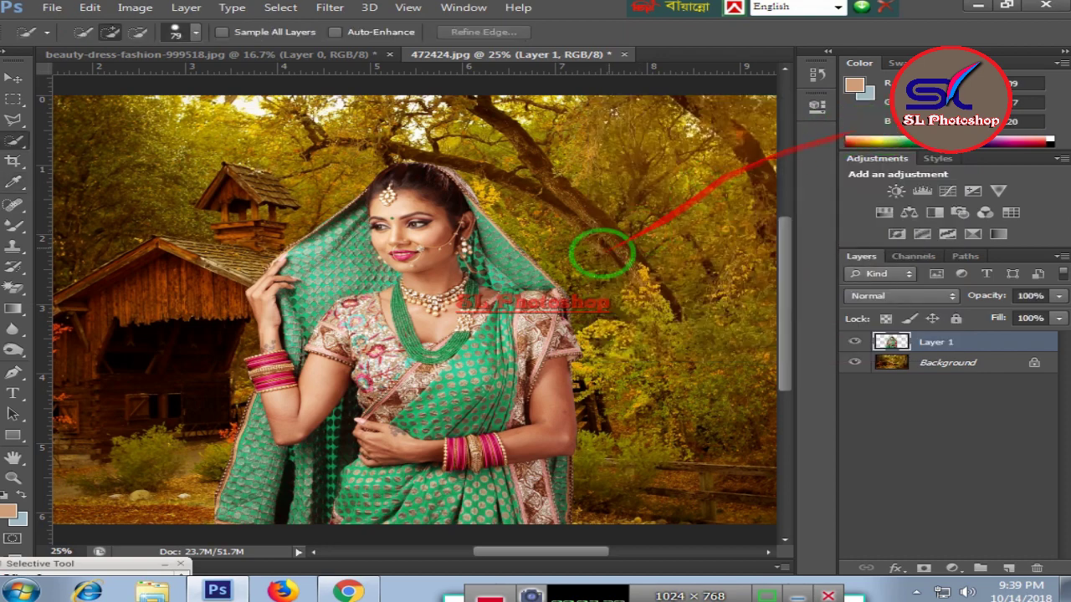
Step: Add a Hue/Saturation adjustment layer and zoom in on the saree, clearing the selection
click(898, 570)
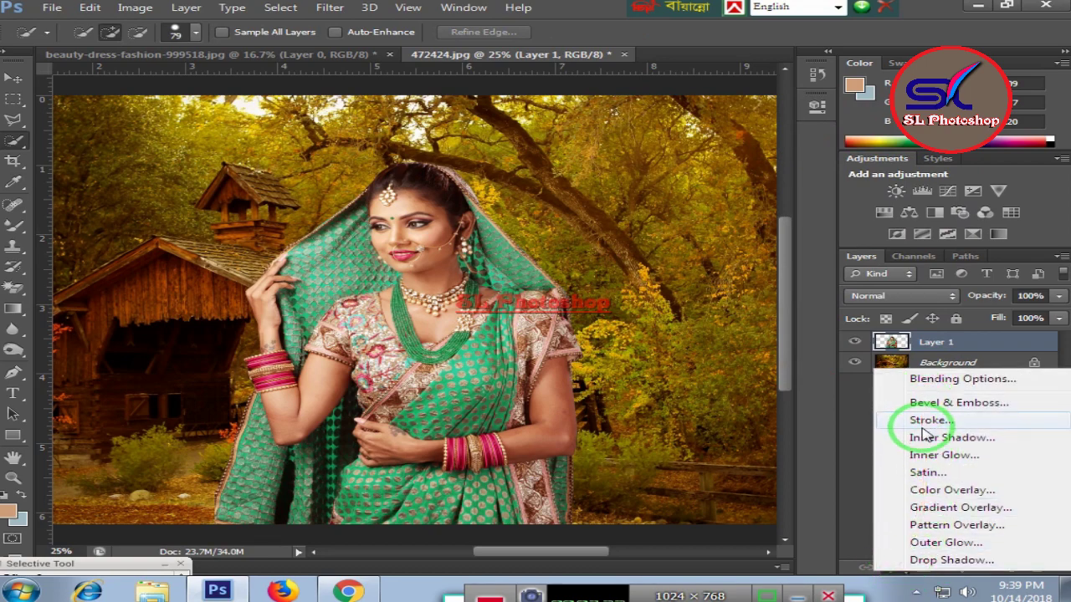
click(816, 498)
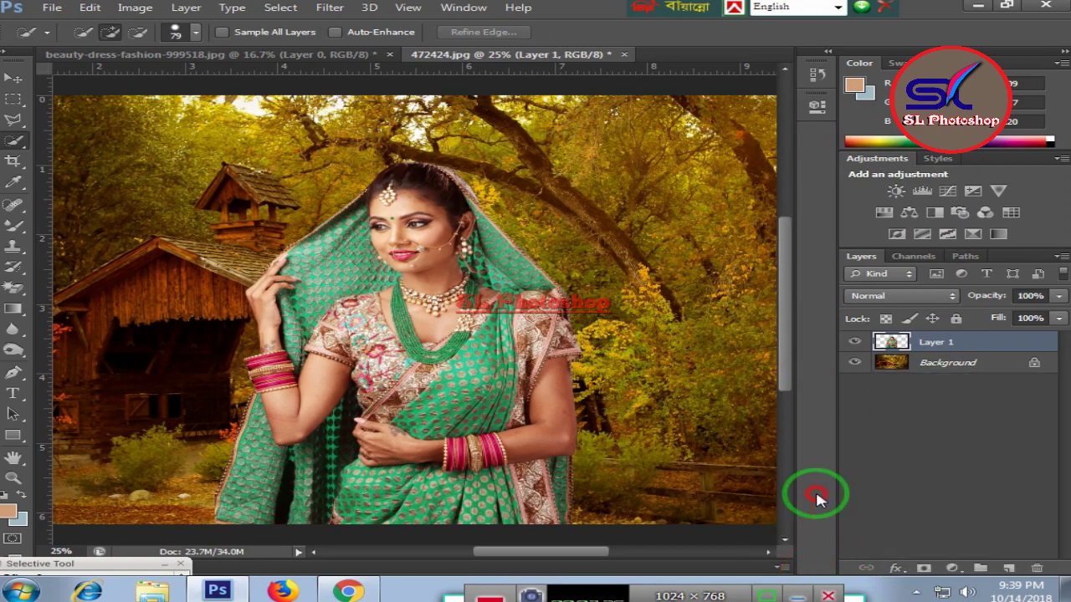
click(952, 568)
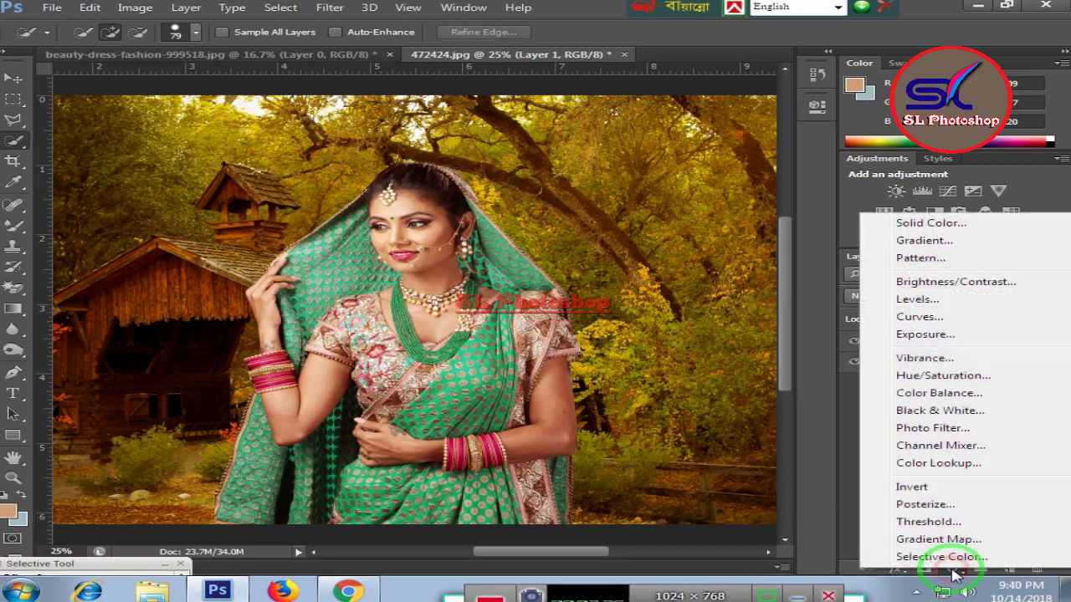
click(907, 376)
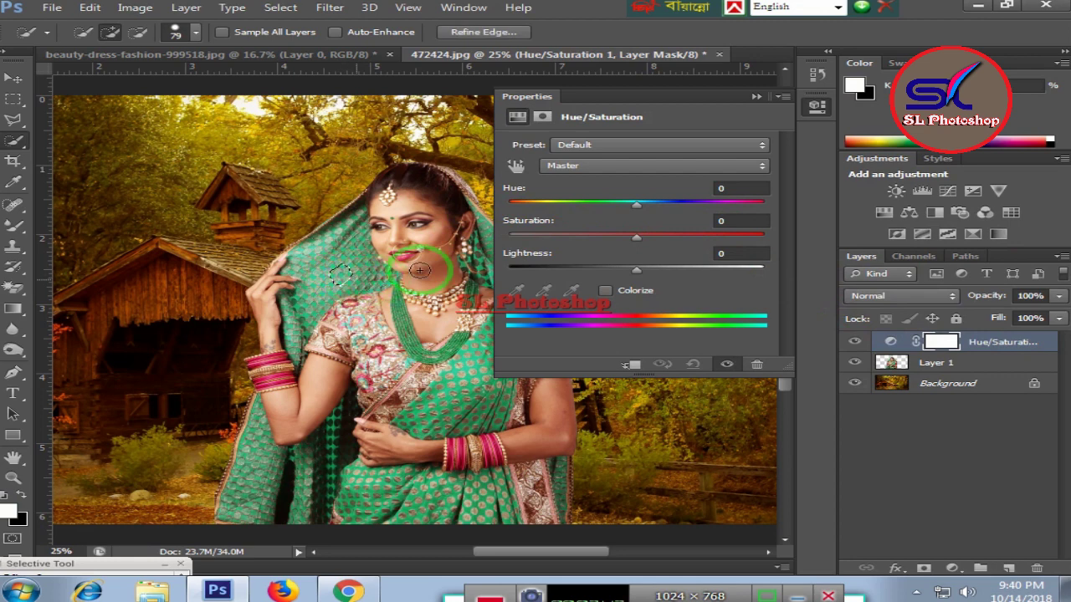
mouse_move(637, 205)
mouse_down()
mouse_move(704, 211)
mouse_move(638, 211)
mouse_up()
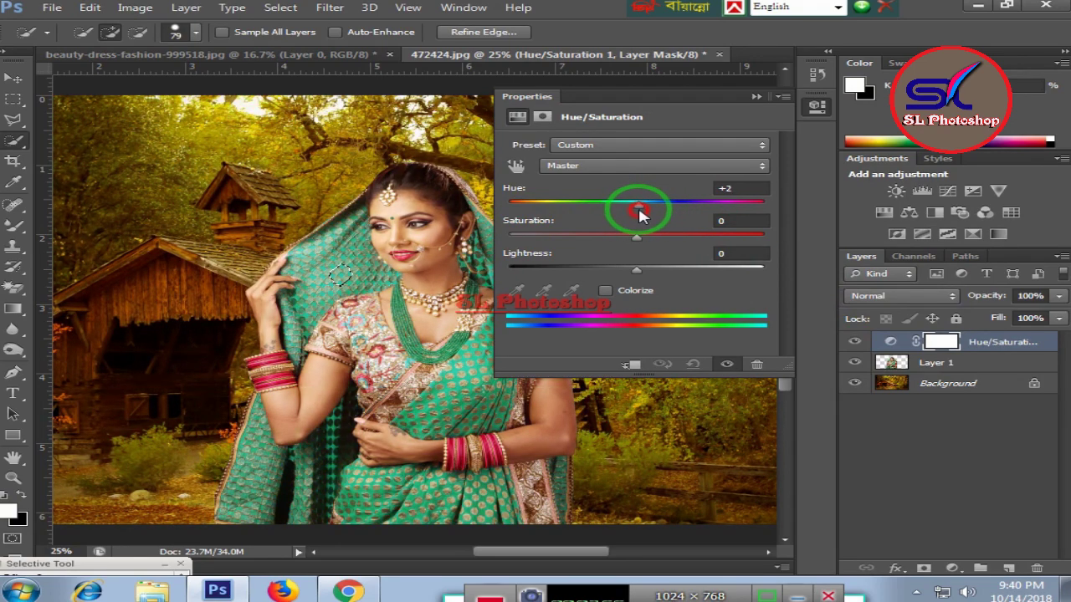
key(ctrl+plus)
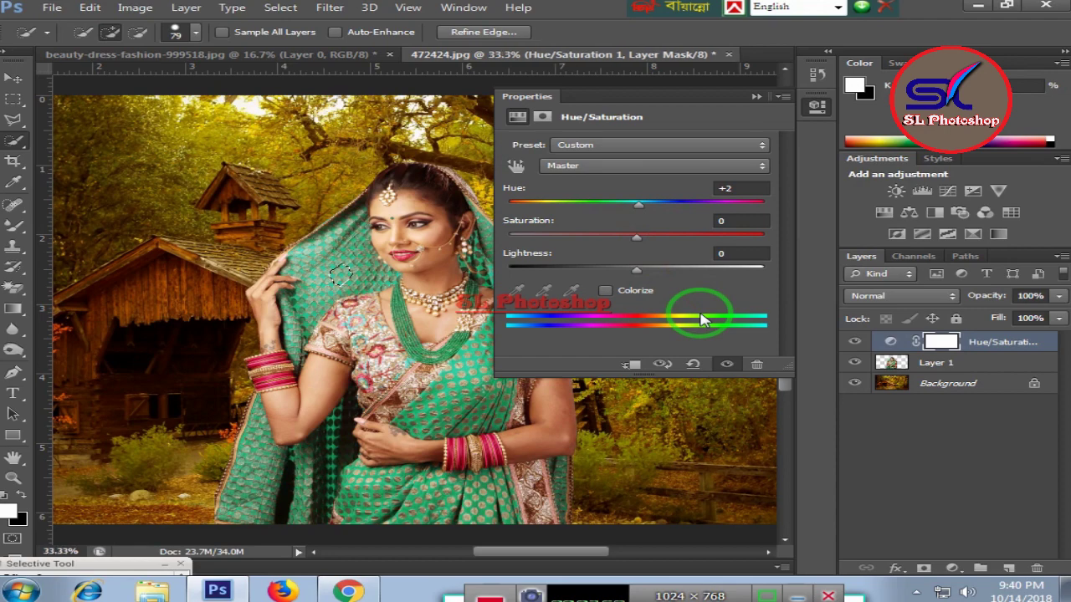
key(ctrl+plus)
key(ctrl+plus)
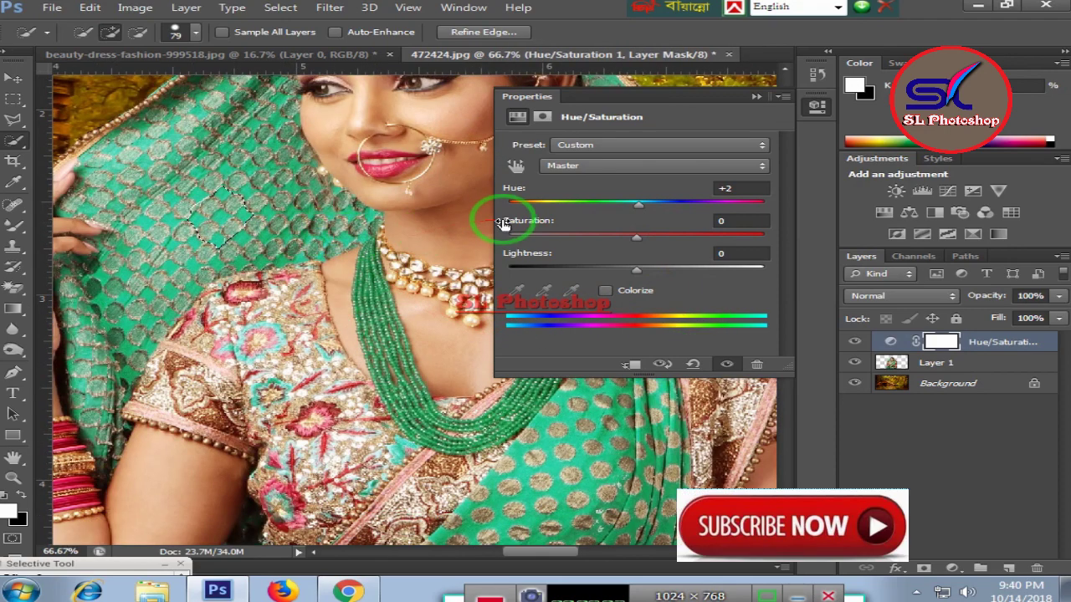
key(ctrl+d)
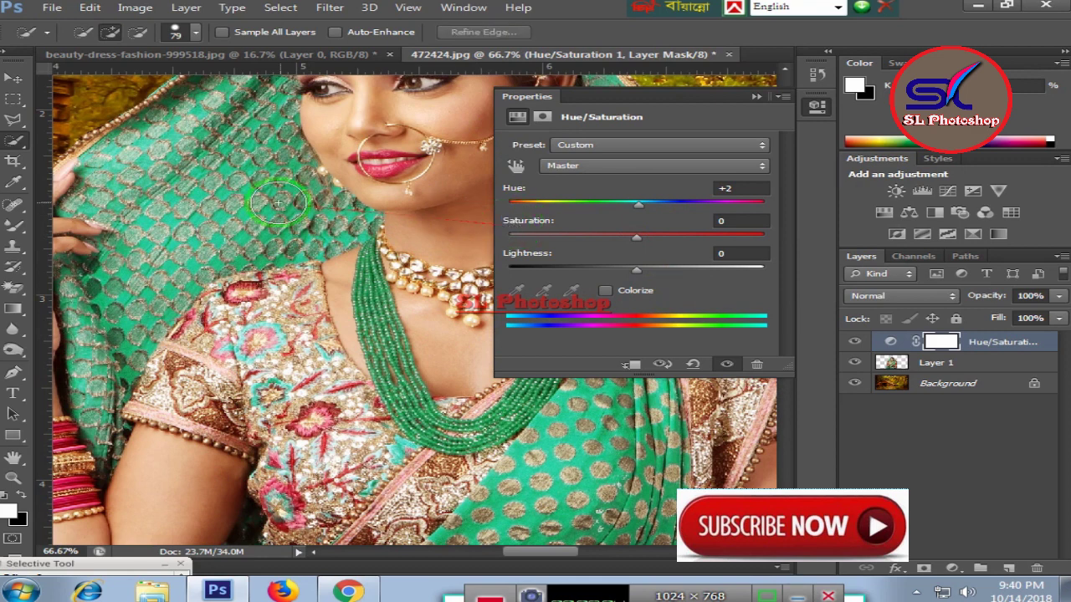
Step: Set the Greens to Hue -68, Saturation +66 and Lightness -46
click(515, 165)
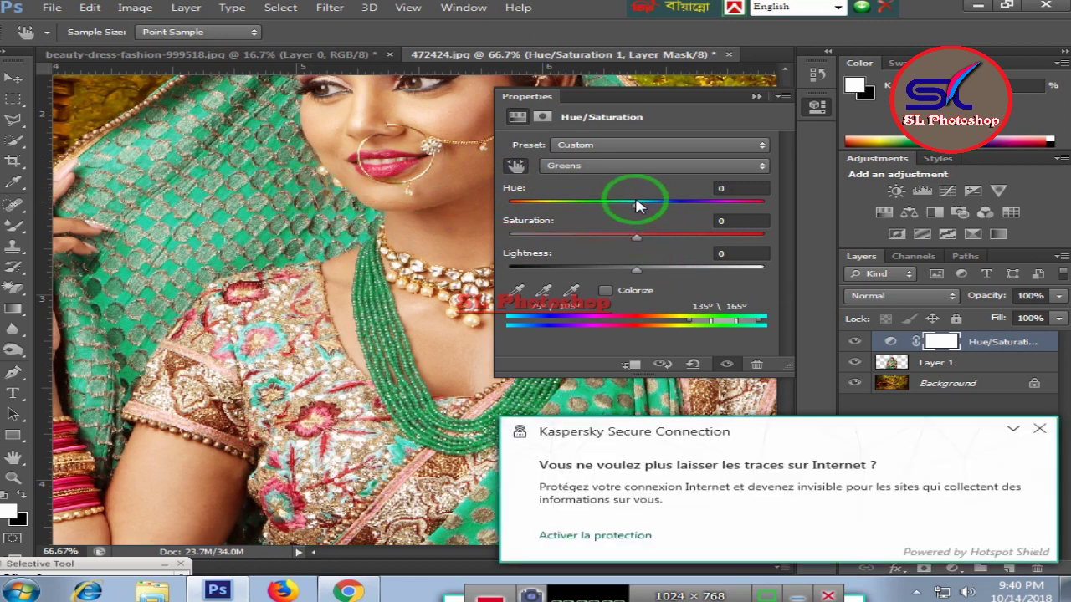
mouse_move(637, 205)
mouse_down()
mouse_move(665, 207)
mouse_move(565, 205)
mouse_move(585, 206)
mouse_up()
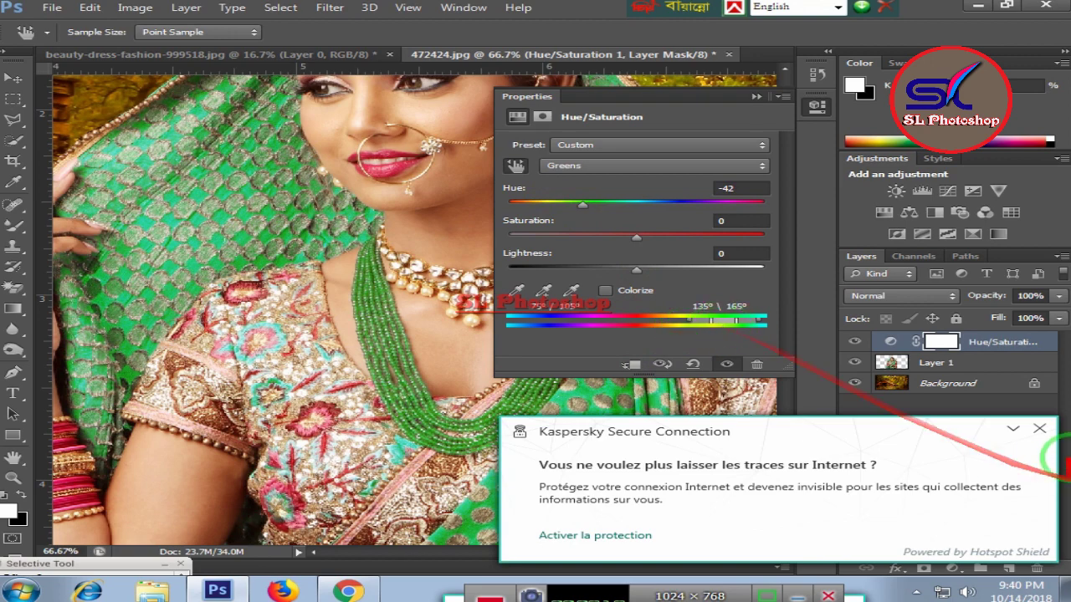
click(1039, 430)
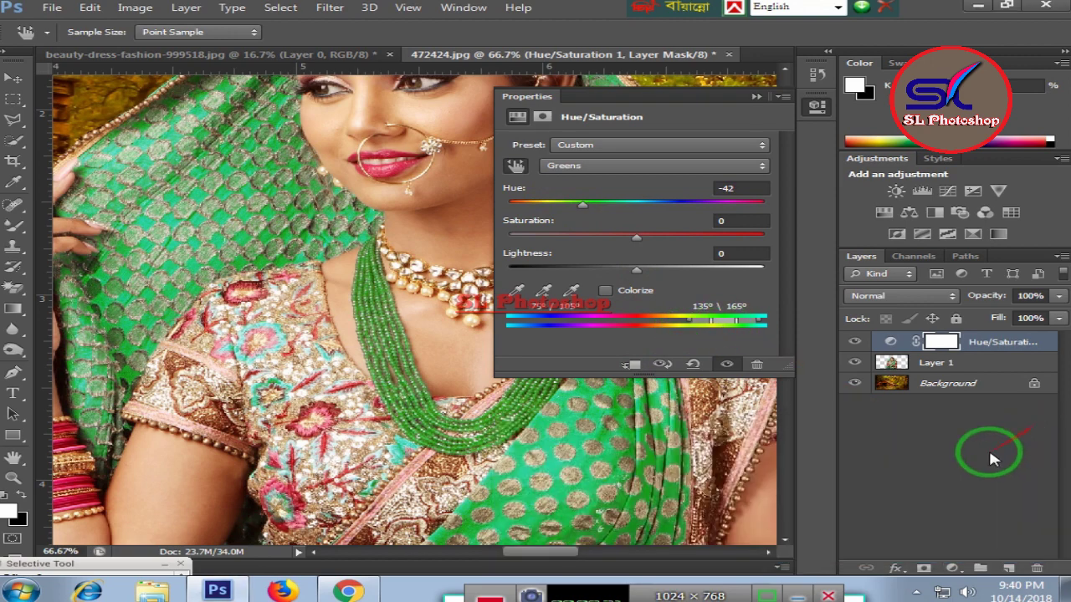
key(ctrl+minus)
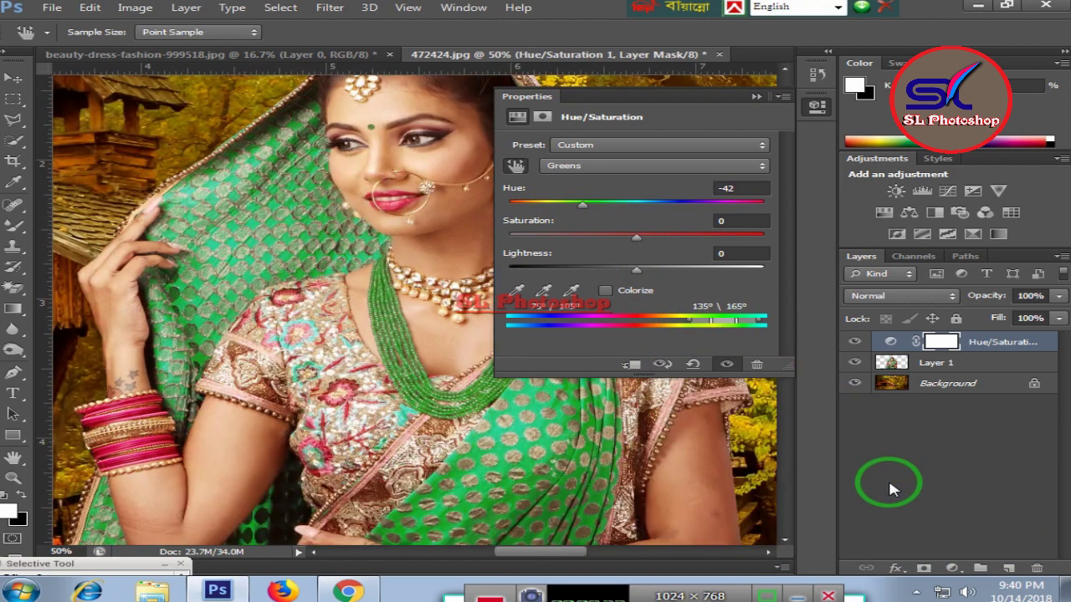
key(ctrl+minus)
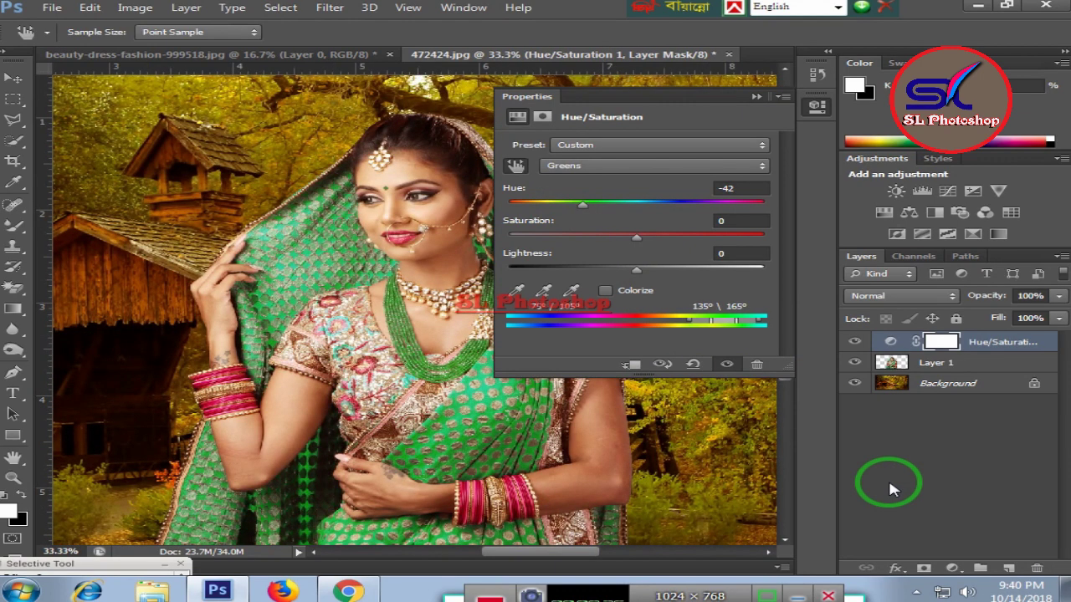
mouse_move(583, 203)
mouse_down()
mouse_move(648, 216)
mouse_move(565, 208)
mouse_up()
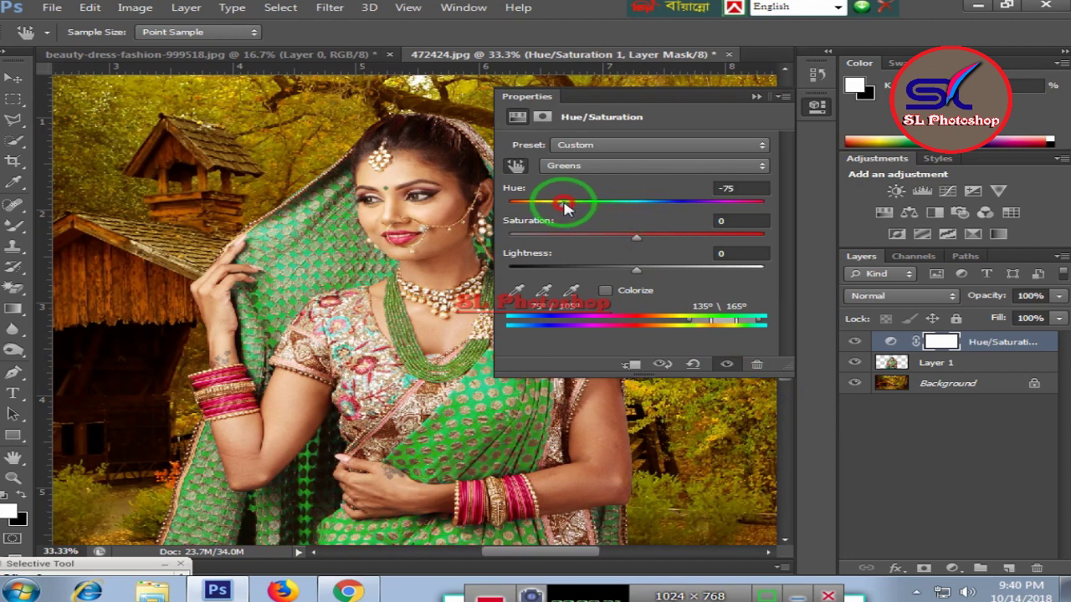
drag(636, 238, 691, 242)
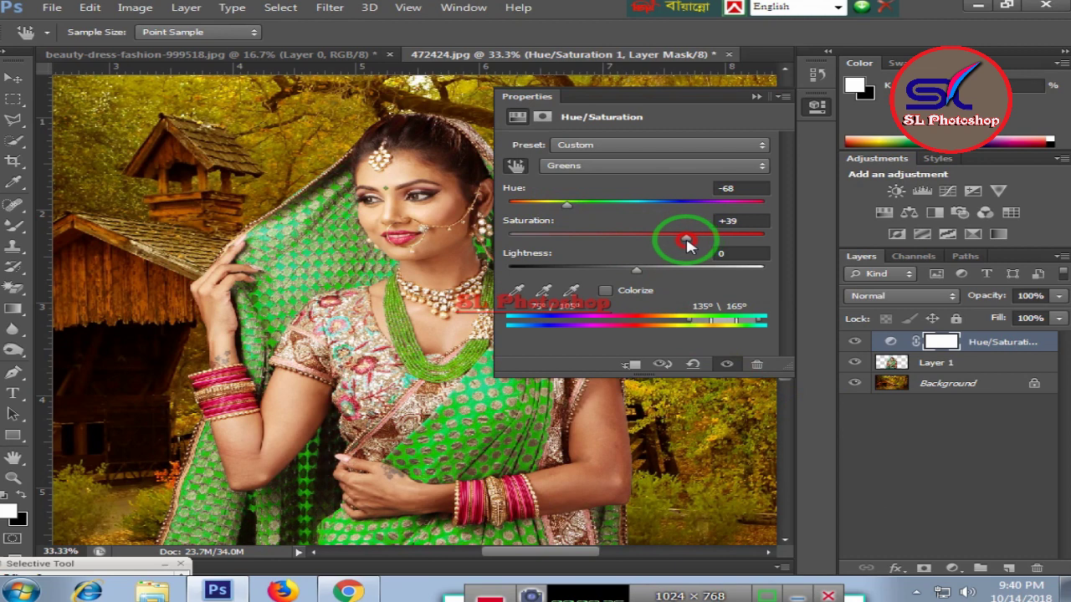
mouse_move(636, 272)
mouse_down()
mouse_move(571, 273)
mouse_move(578, 269)
mouse_up()
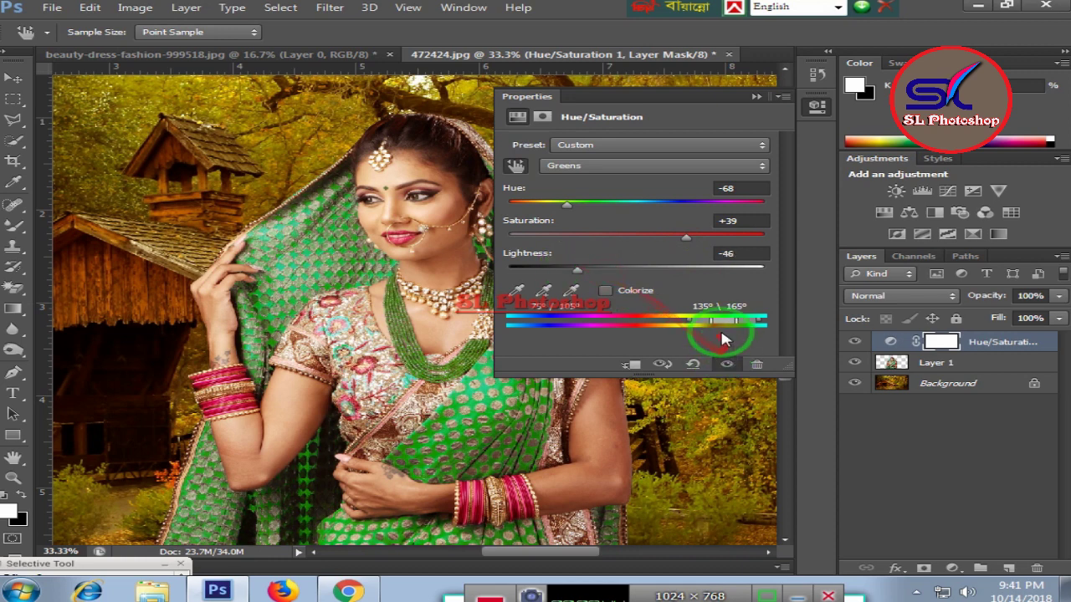
mouse_move(686, 325)
mouse_down()
mouse_move(653, 322)
mouse_move(713, 325)
mouse_up()
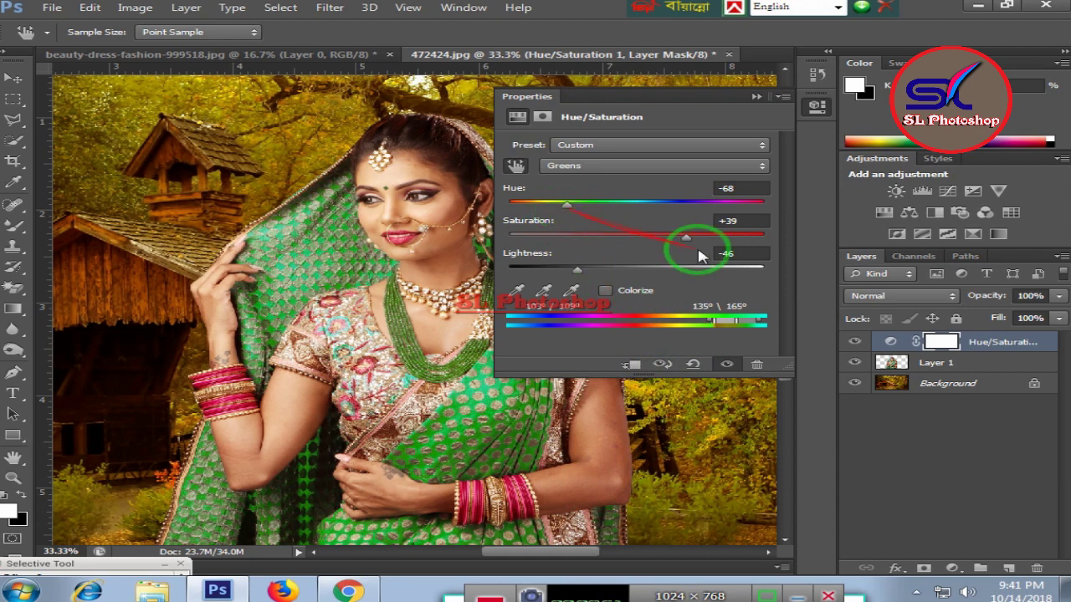
mouse_move(688, 237)
mouse_down()
mouse_move(630, 235)
mouse_move(747, 242)
mouse_move(724, 248)
mouse_up()
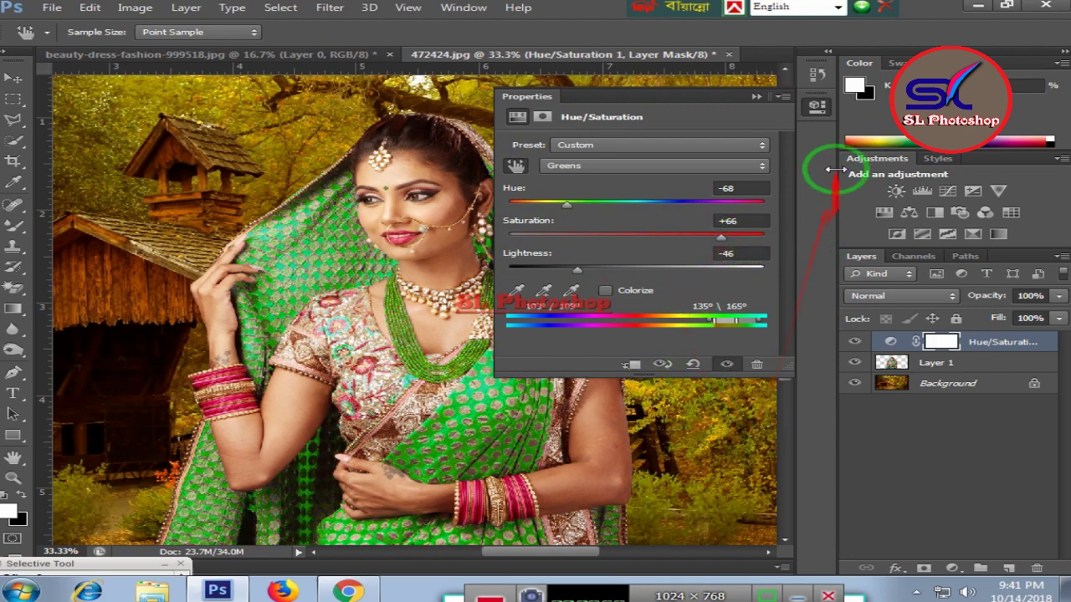
Step: Collapse the Properties panel, zoom out to the full composite and select Layer 1
click(757, 96)
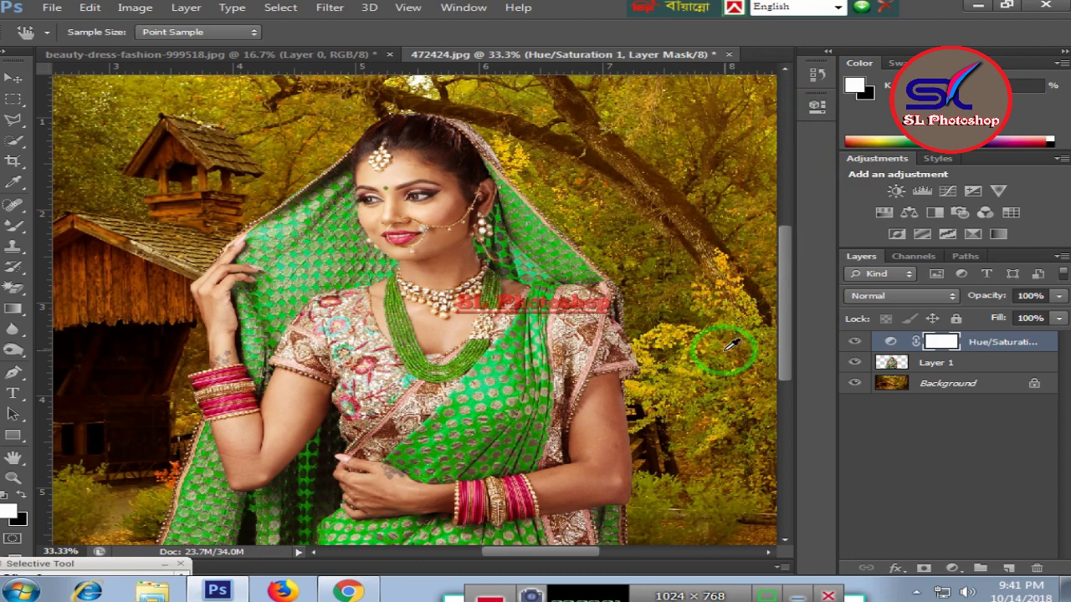
key(ctrl+minus)
key(ctrl+minus)
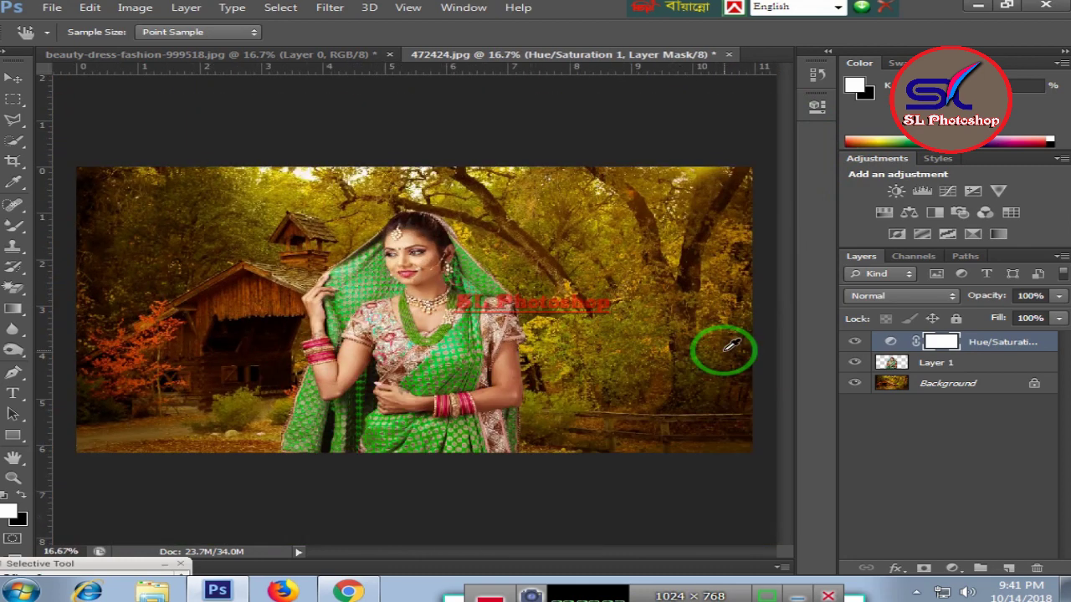
key(ctrl+plus)
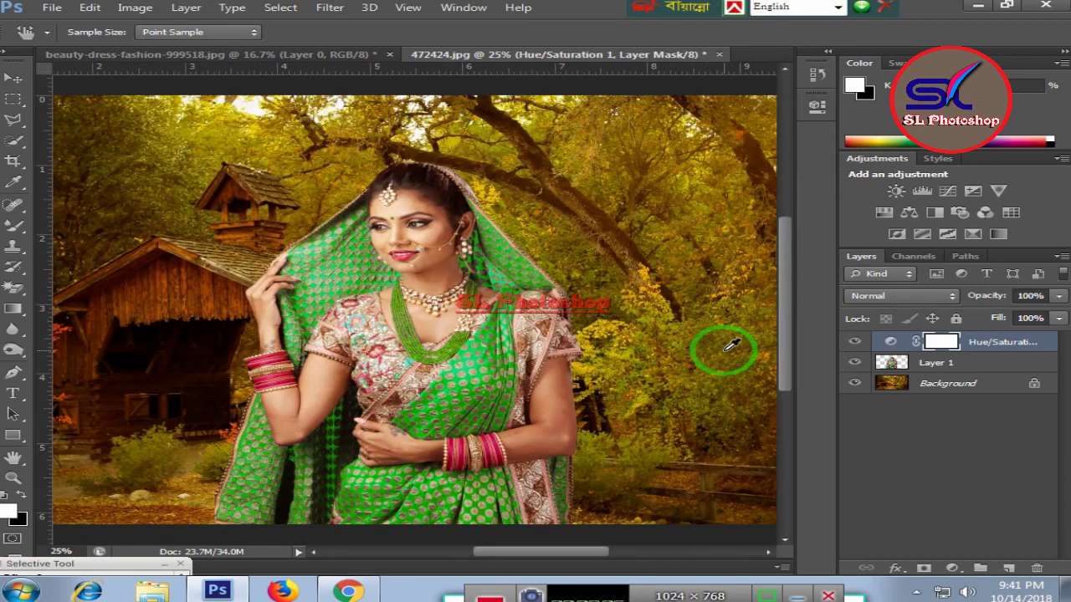
key(ctrl+minus)
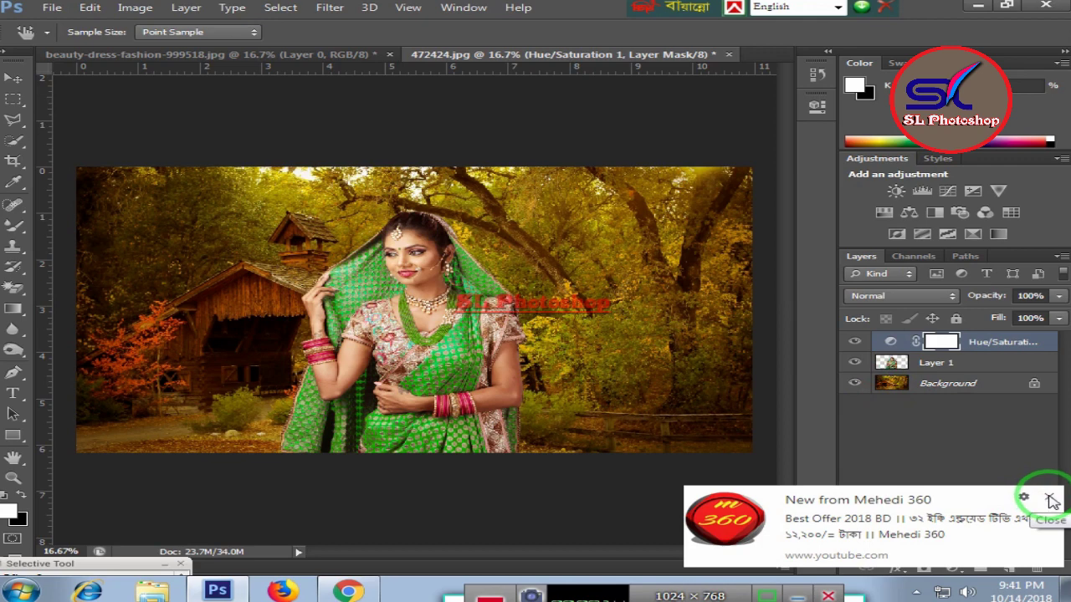
click(1051, 499)
click(889, 383)
key(w)
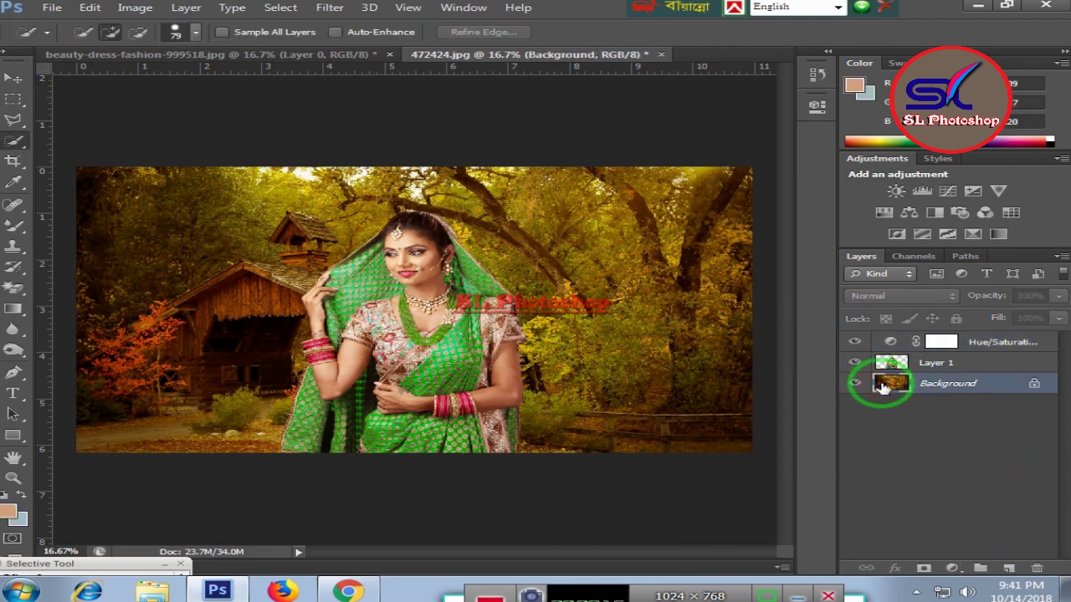
click(892, 363)
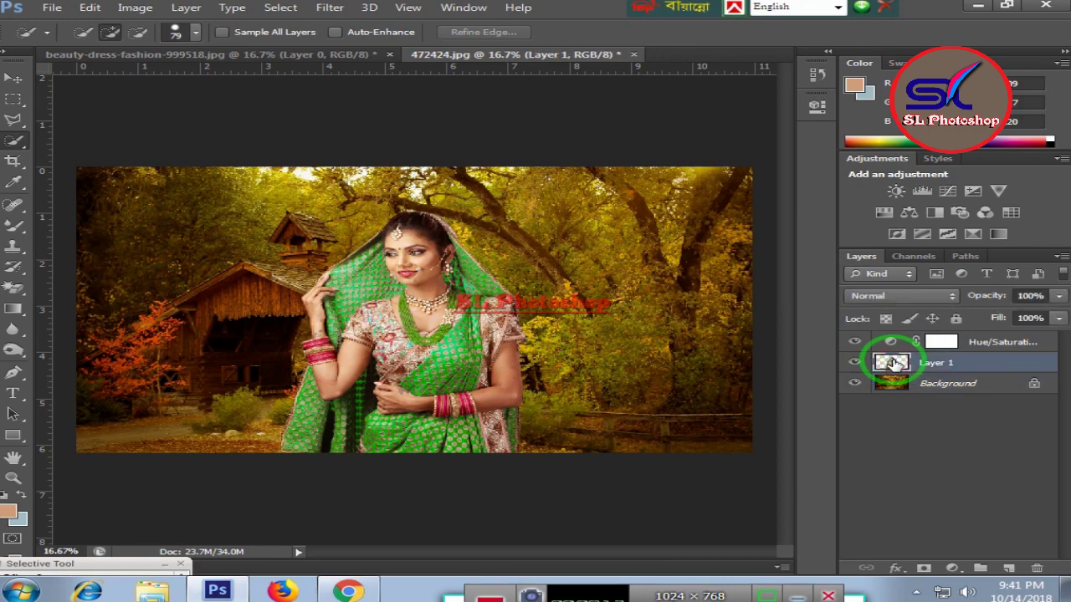
click(329, 7)
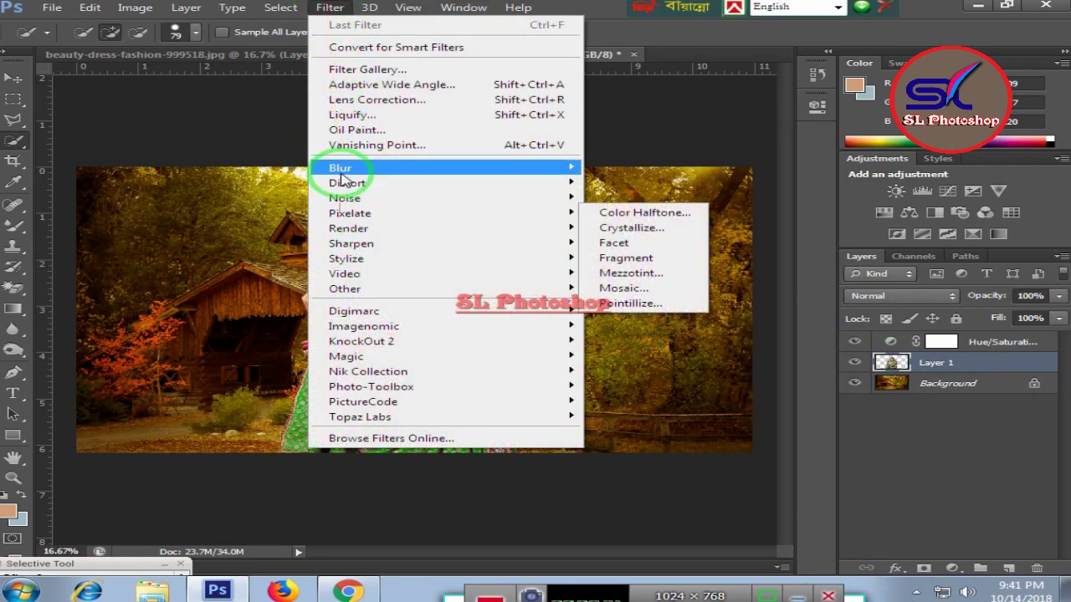
mouse_move(352, 167)
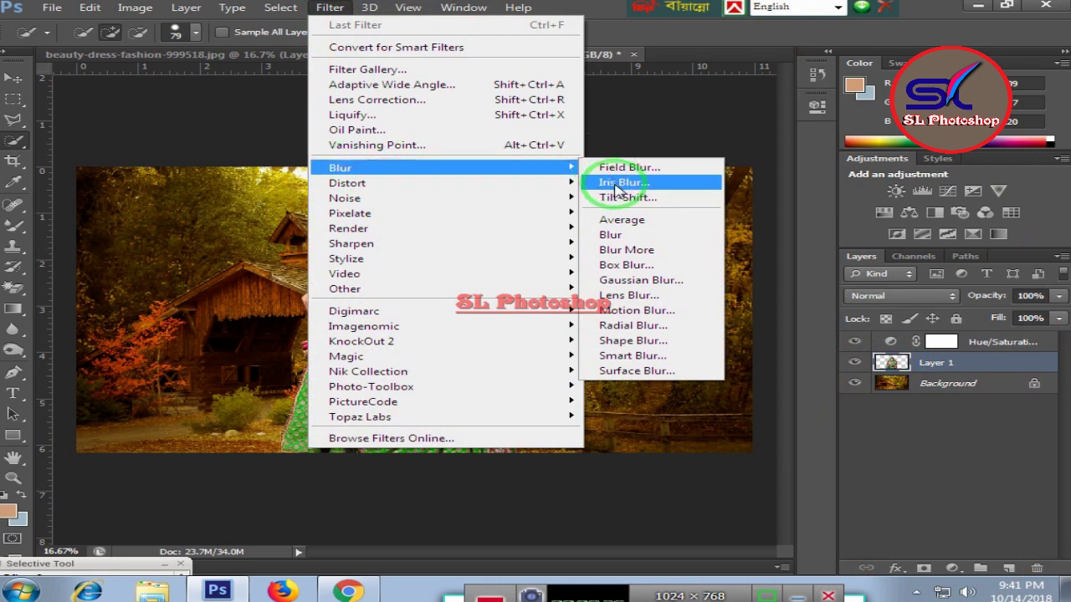
click(619, 167)
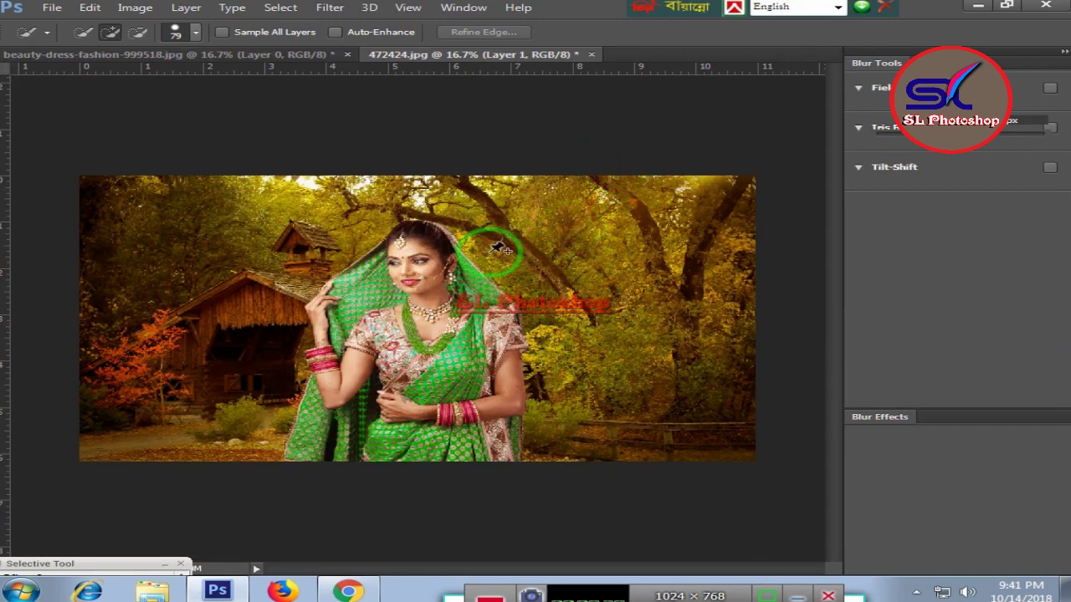
drag(518, 252, 539, 253)
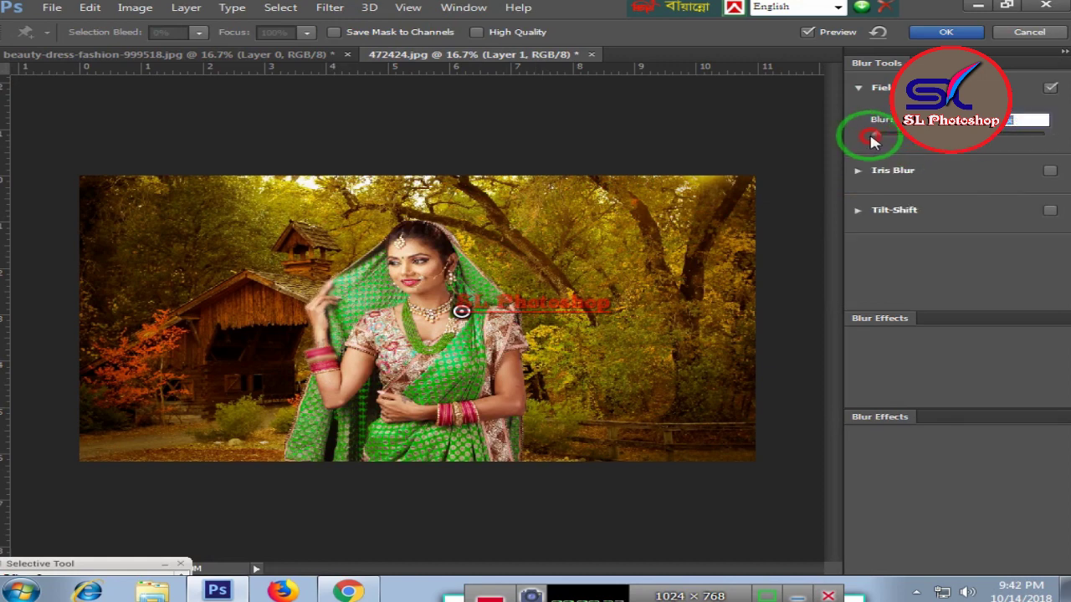
click(1033, 33)
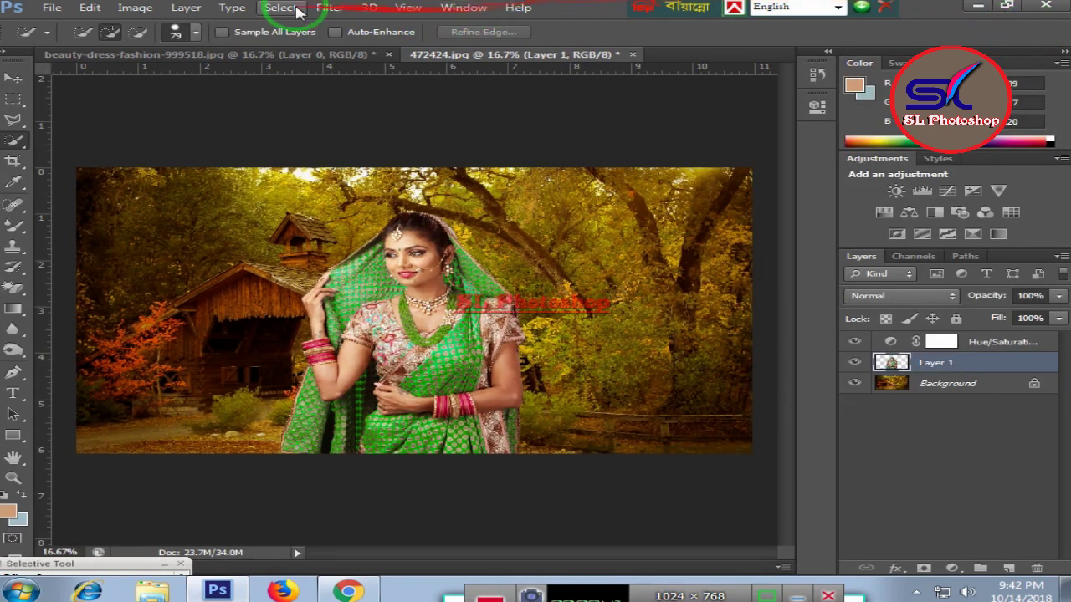
click(342, 8)
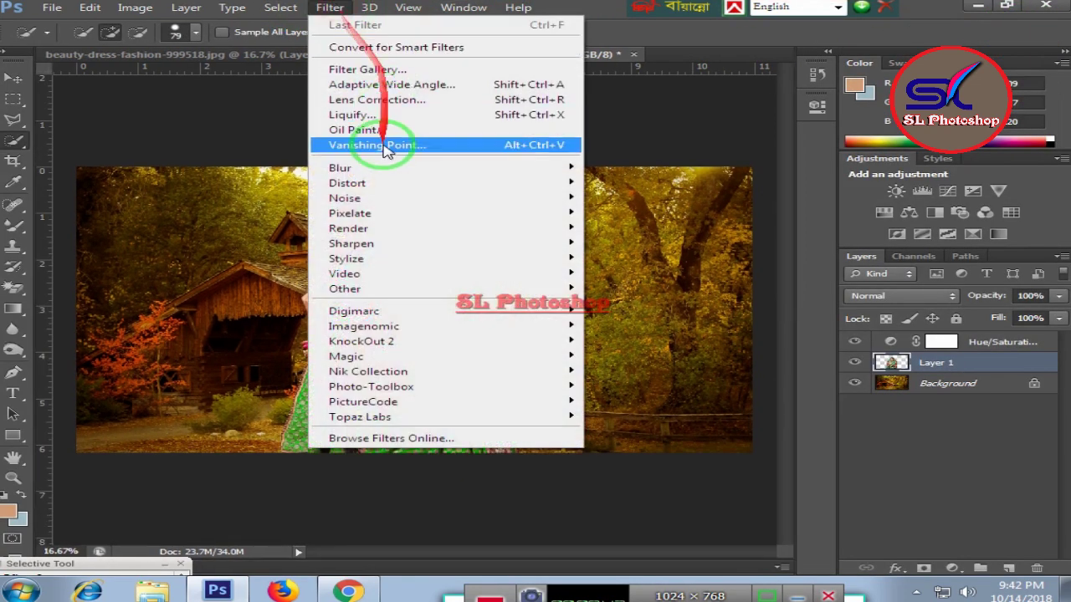
mouse_move(340, 167)
click(635, 171)
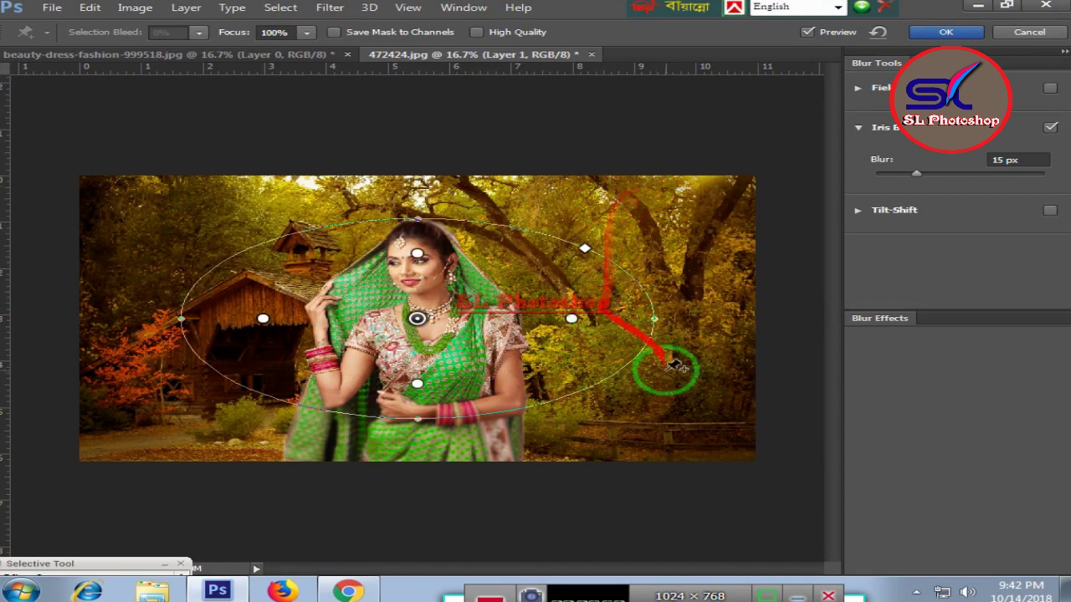
drag(654, 319, 558, 510)
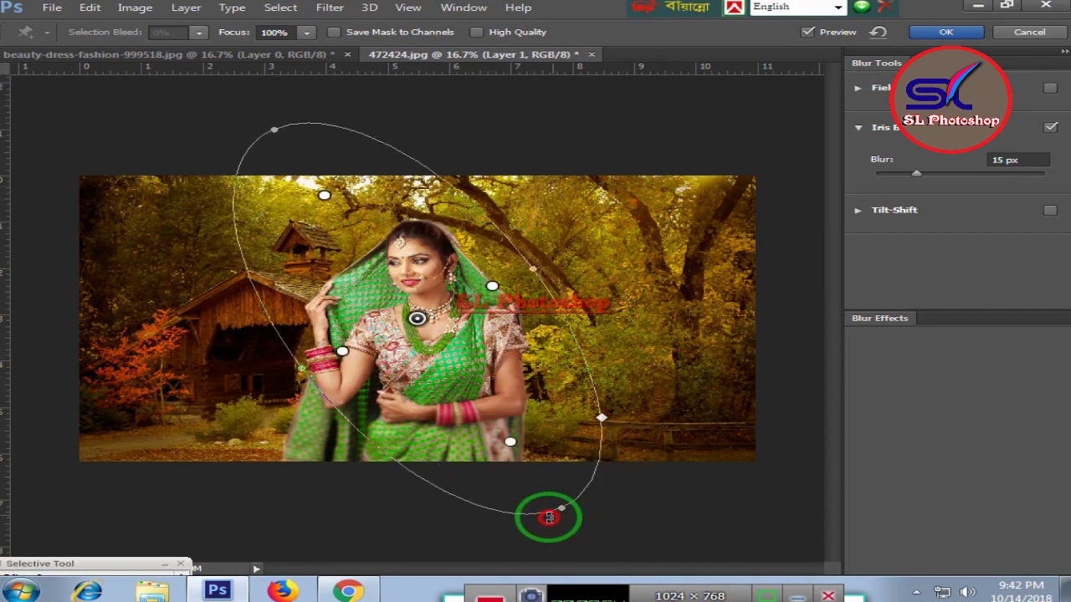
drag(558, 511, 567, 437)
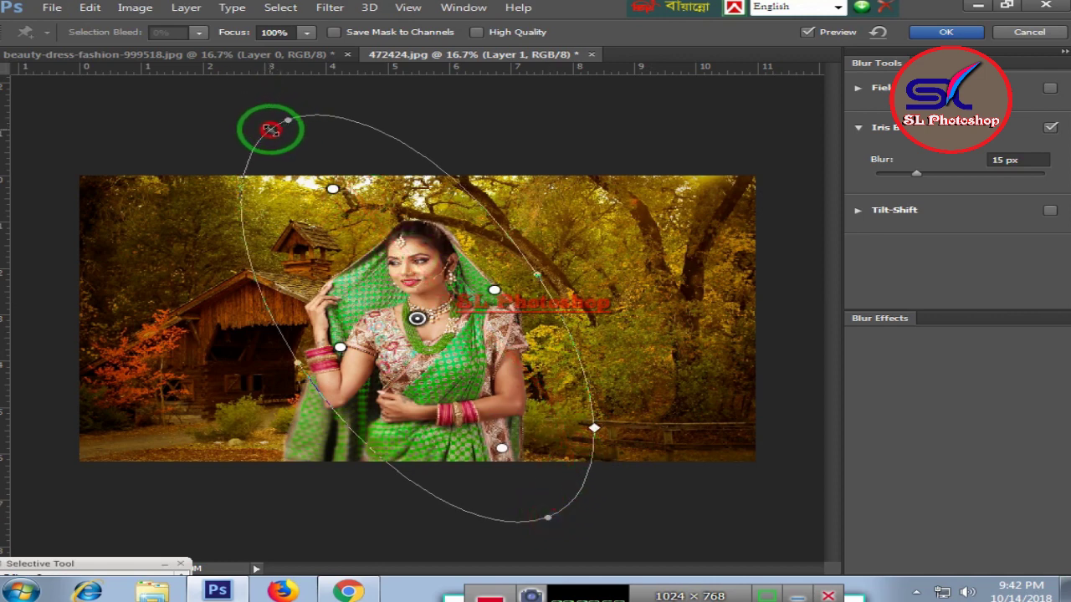
mouse_move(270, 129)
mouse_down()
mouse_move(393, 272)
mouse_move(341, 200)
mouse_up()
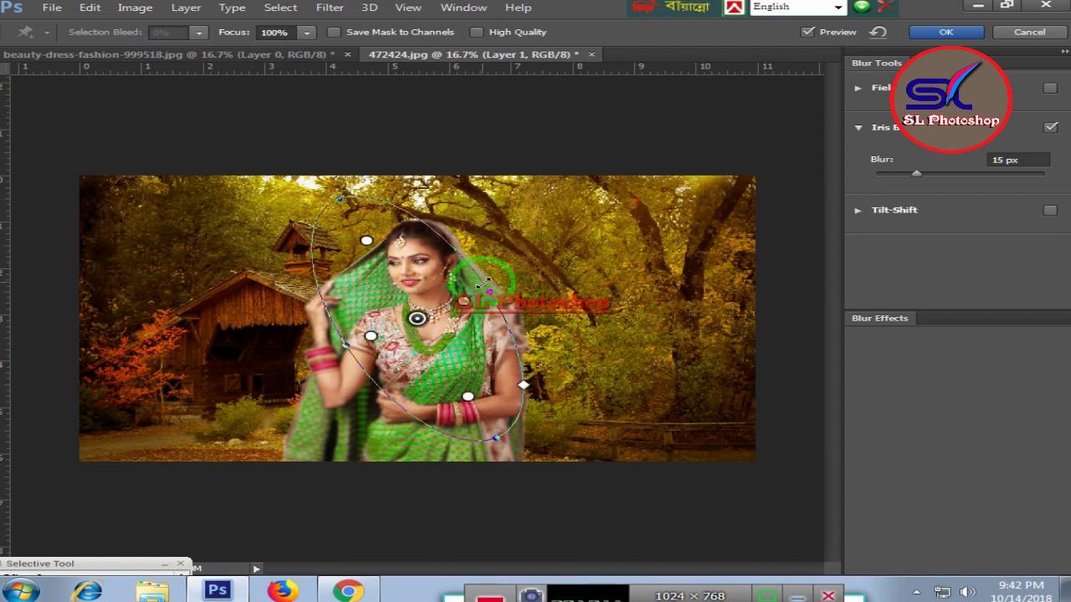
drag(485, 282, 506, 268)
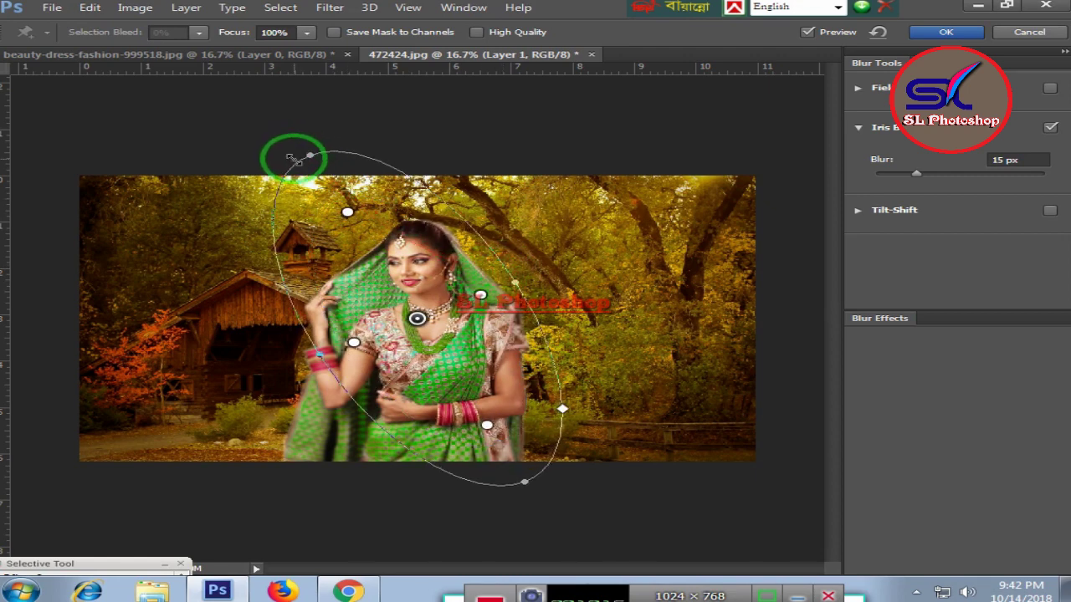
drag(291, 159, 335, 195)
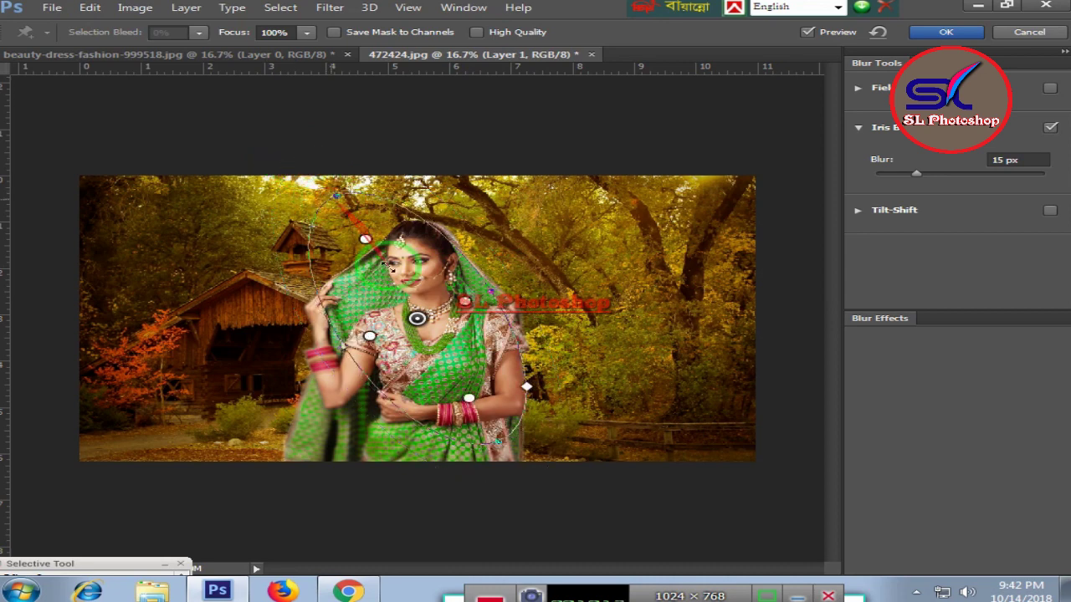
drag(390, 265, 434, 307)
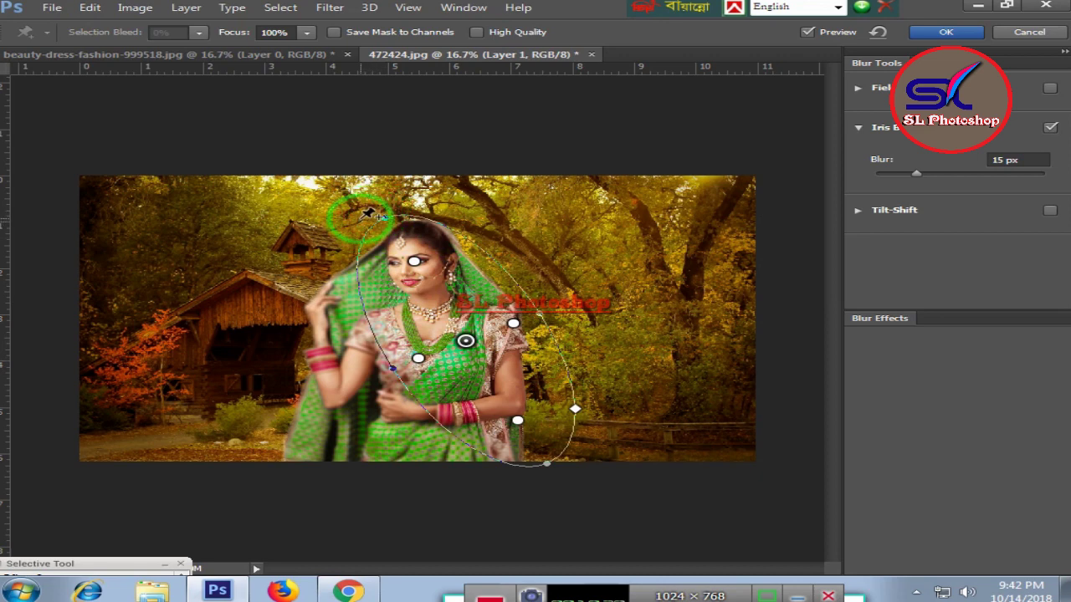
drag(377, 214, 400, 201)
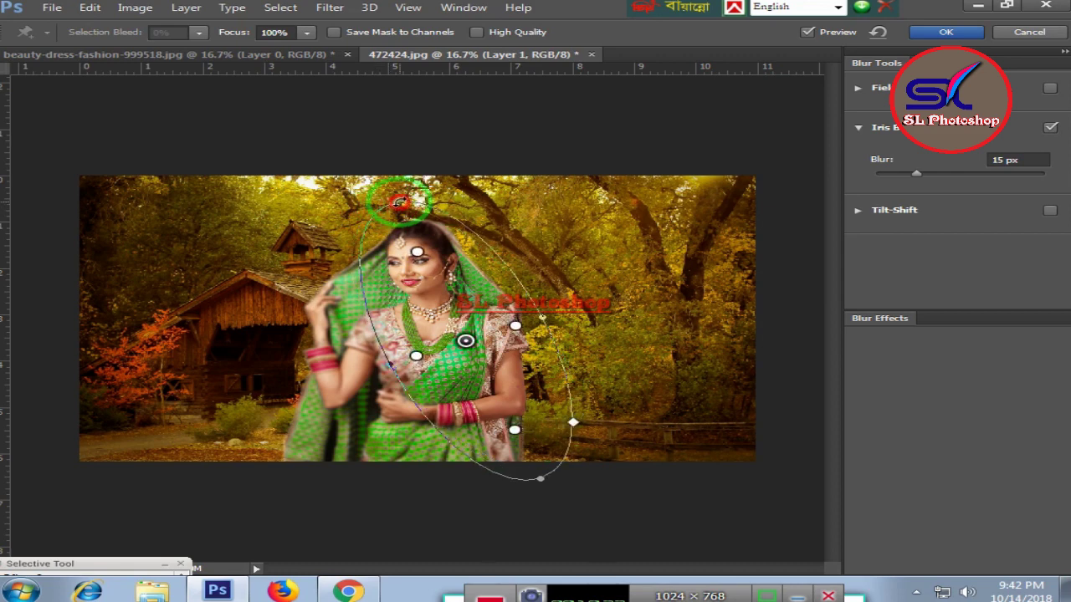
drag(400, 201, 410, 199)
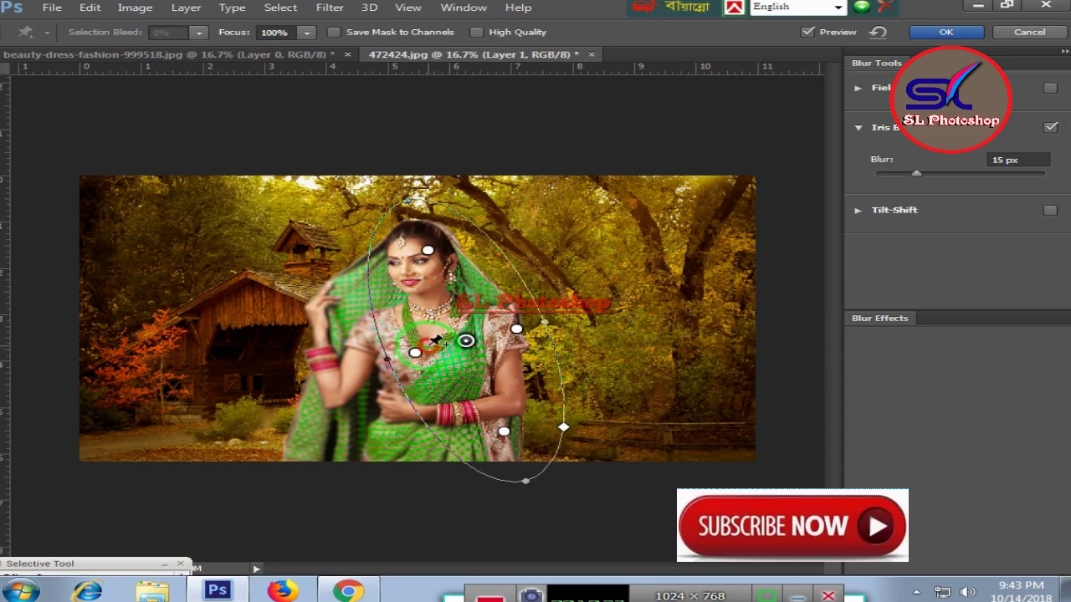
drag(425, 353, 395, 360)
drag(529, 331, 530, 331)
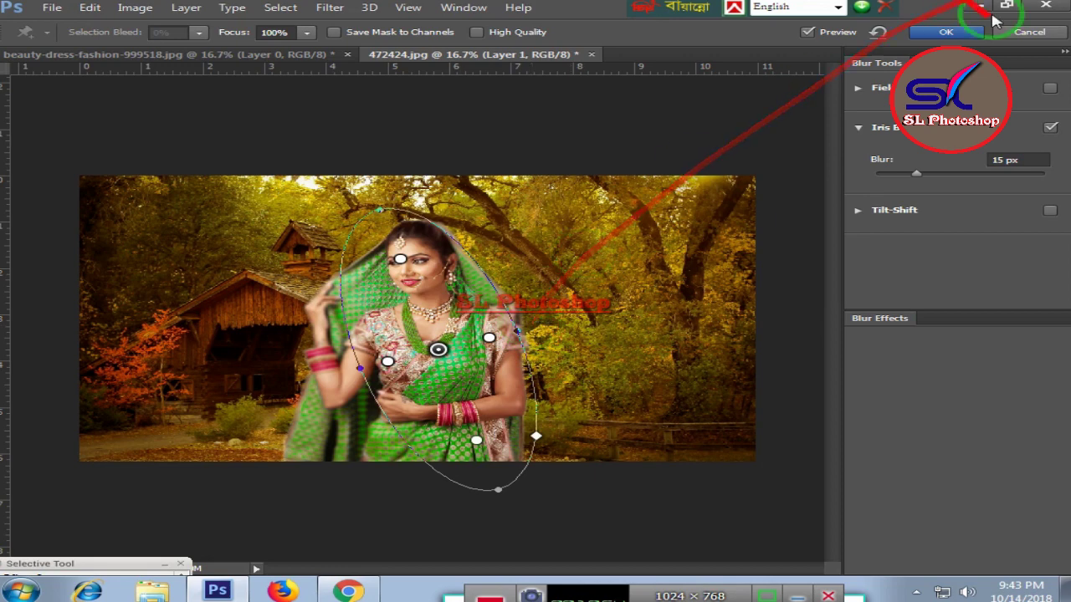
click(1048, 35)
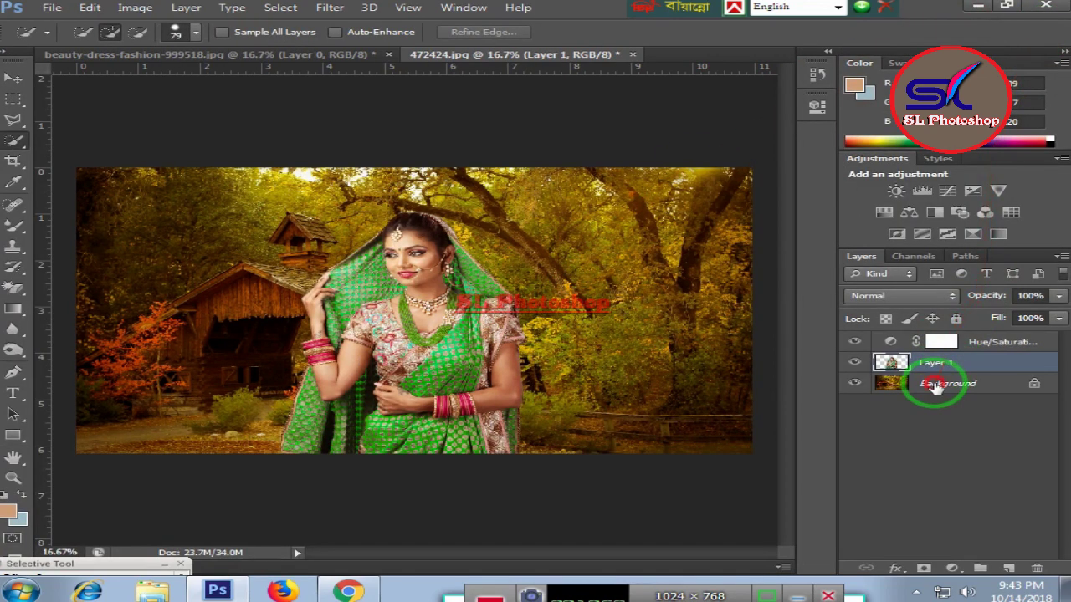
Step: Select the Background layer and trial a Gaussian Blur radius, closing without applying it
click(935, 385)
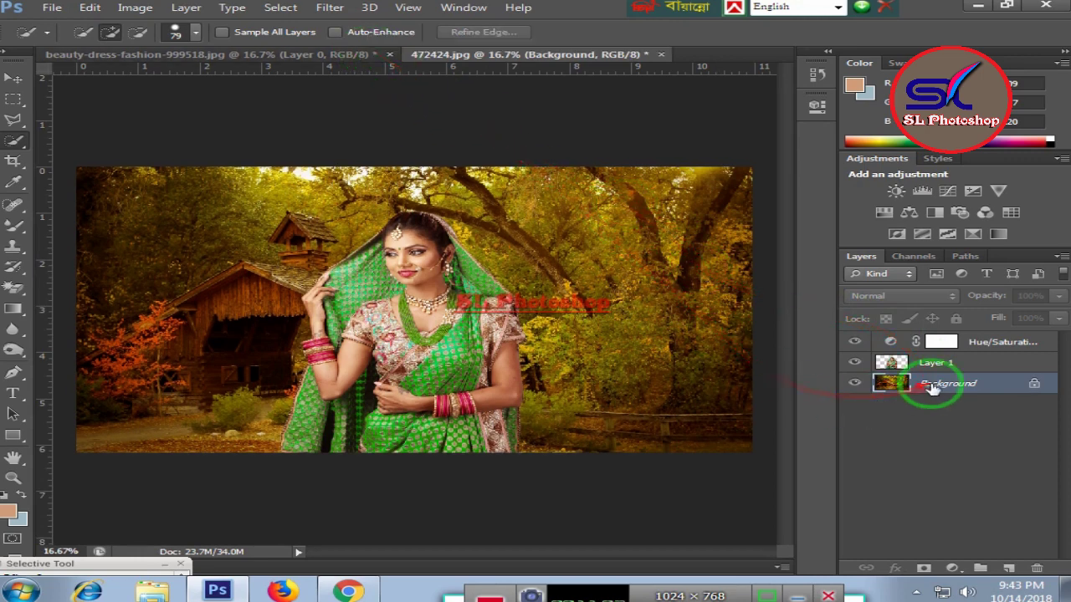
click(341, 17)
mouse_move(340, 168)
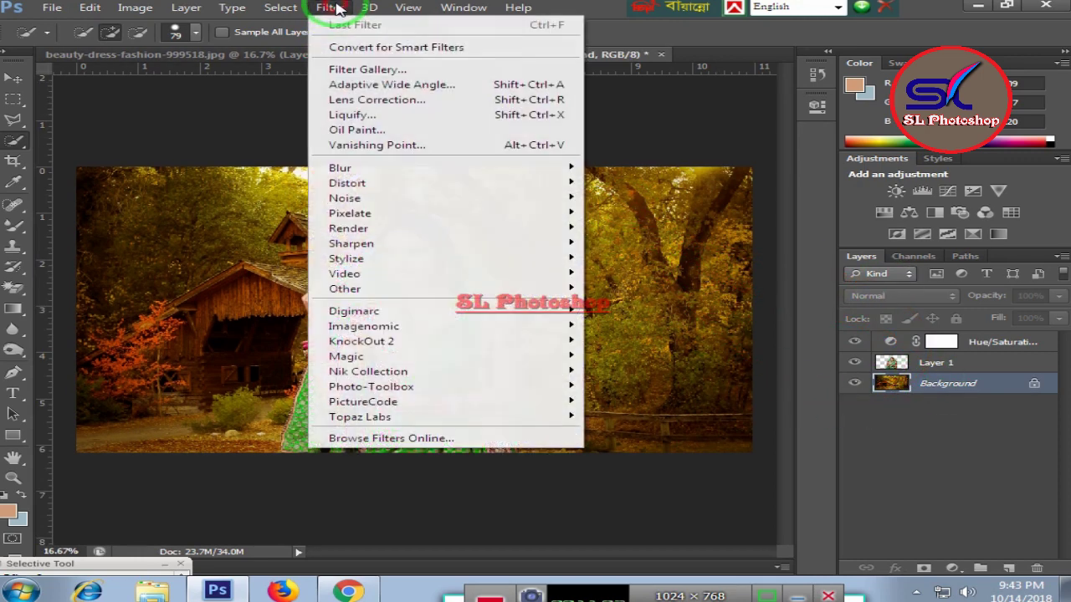
click(358, 170)
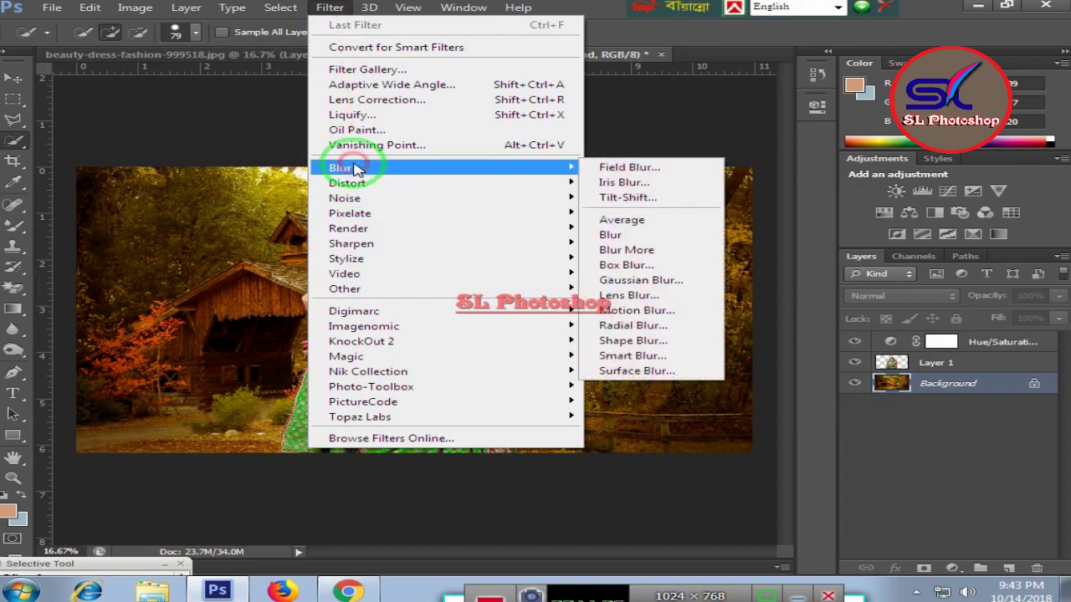
click(664, 282)
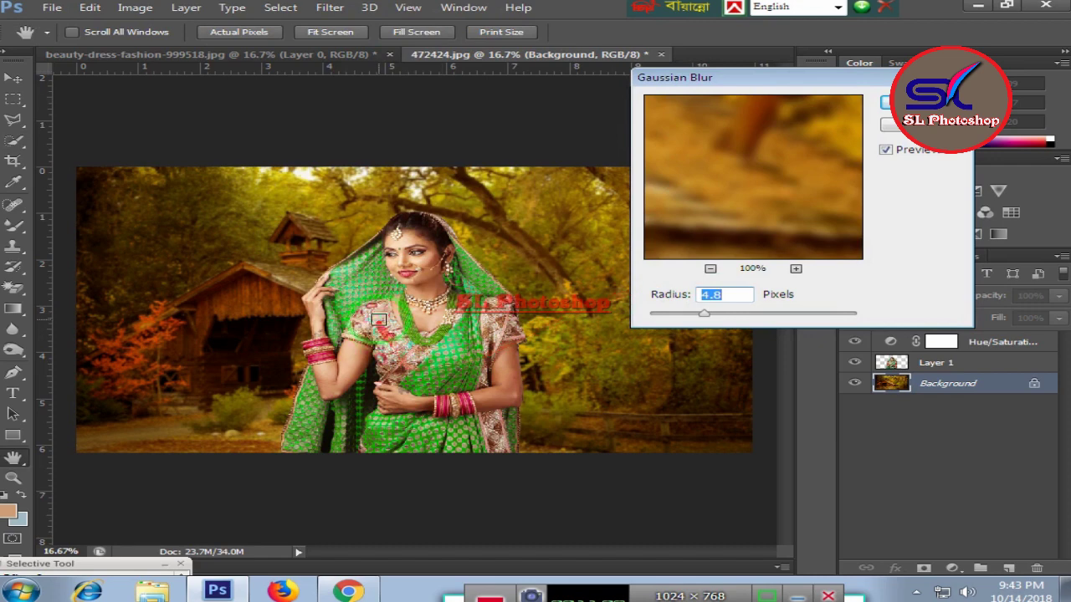
click(521, 285)
mouse_move(703, 313)
mouse_down()
mouse_move(766, 324)
mouse_move(702, 328)
mouse_up()
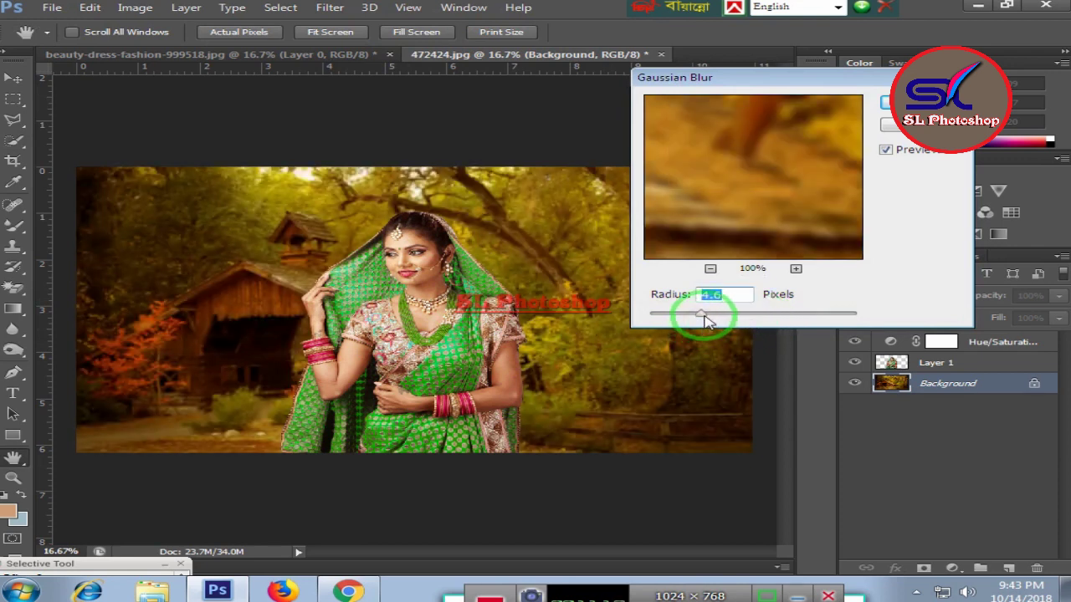
mouse_move(706, 319)
mouse_down()
mouse_move(722, 319)
mouse_move(650, 315)
mouse_up()
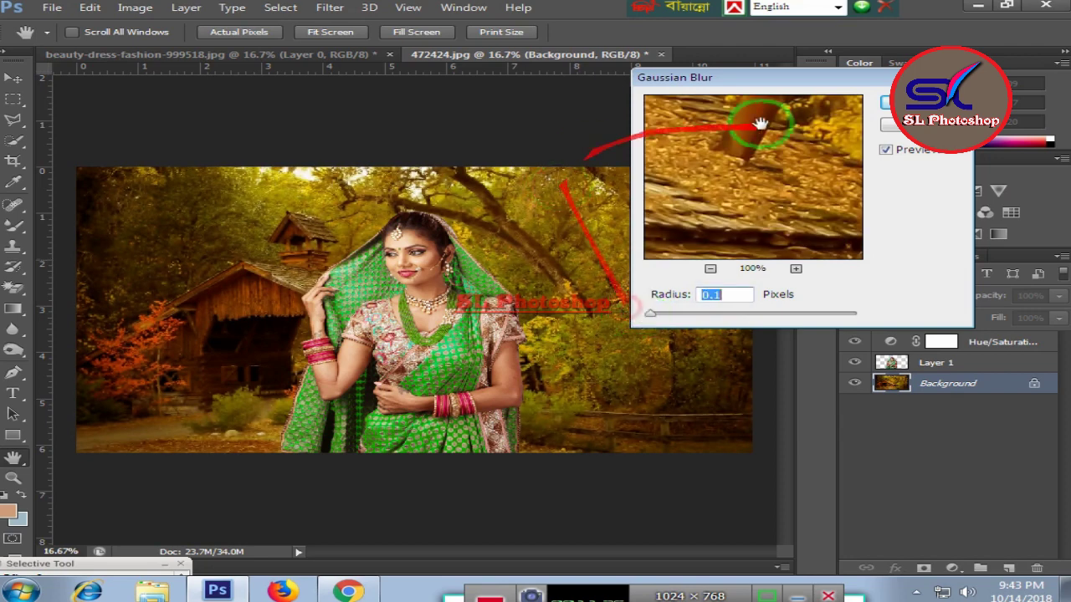
click(899, 102)
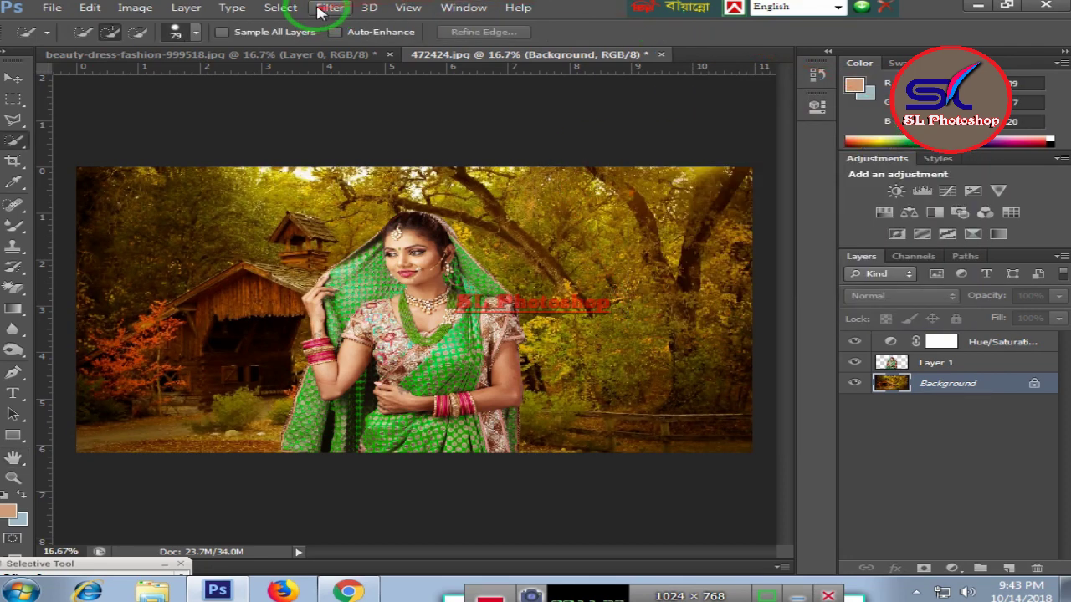
Step: Open Lens Blur using layer transparency as depth map, focal distance 64, radius reduced from 65
click(329, 8)
mouse_move(339, 168)
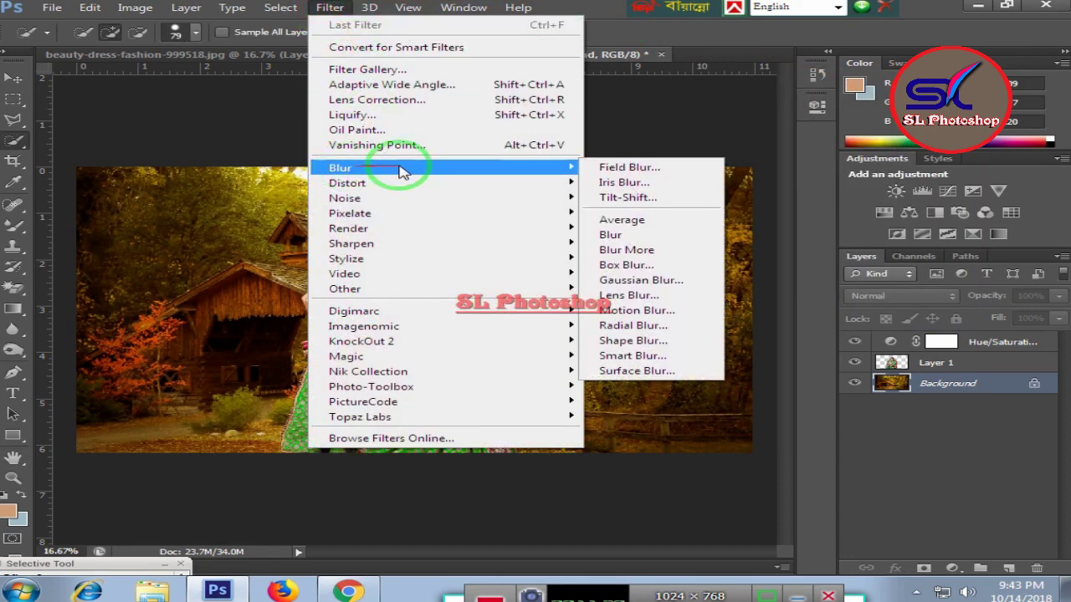
click(634, 308)
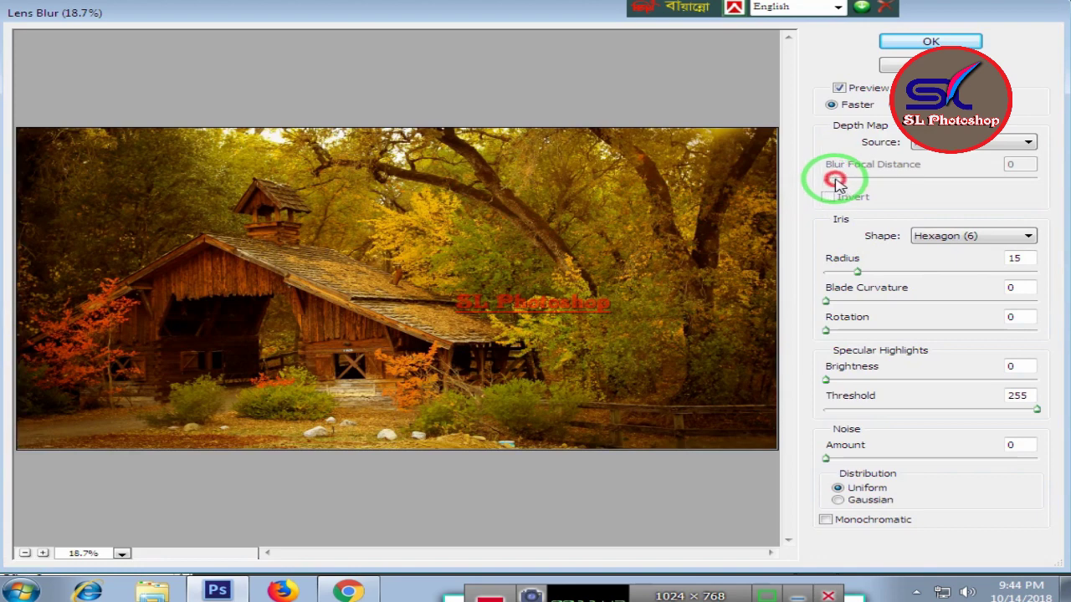
click(1027, 143)
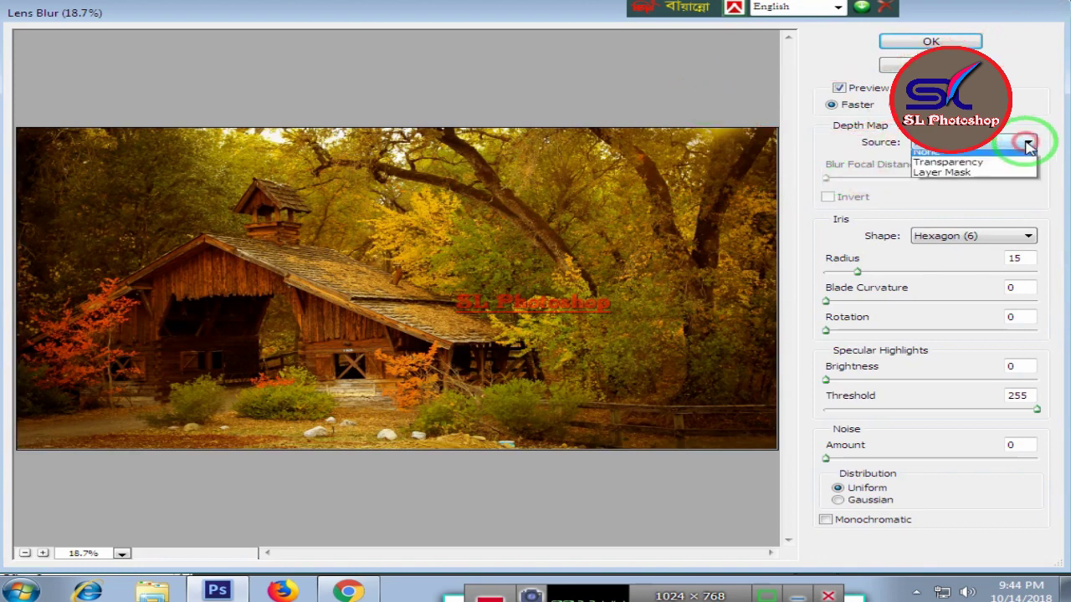
click(975, 167)
drag(824, 179, 917, 178)
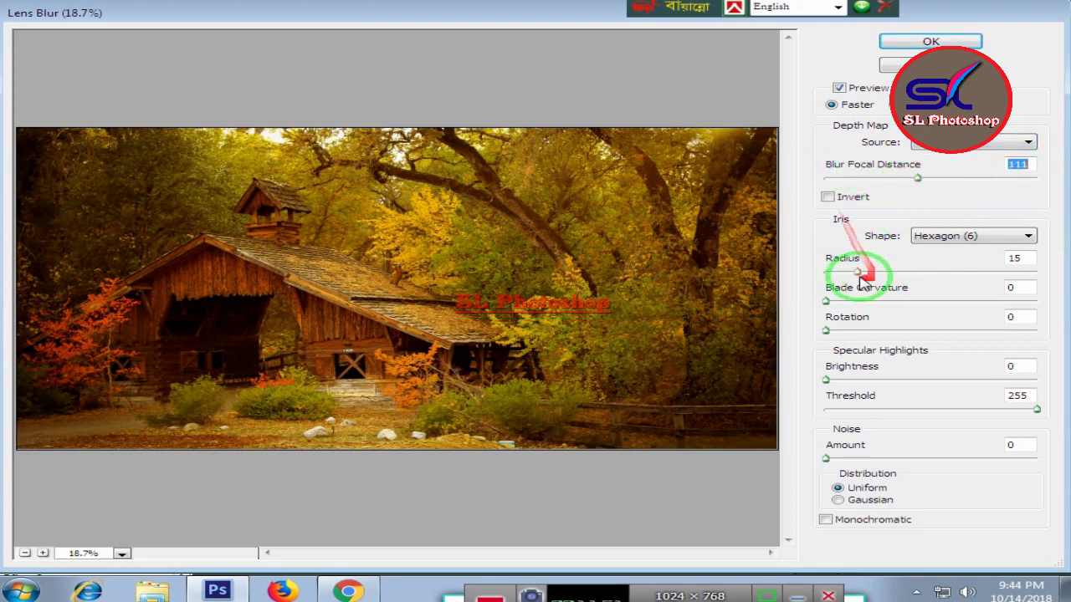
drag(858, 272, 967, 272)
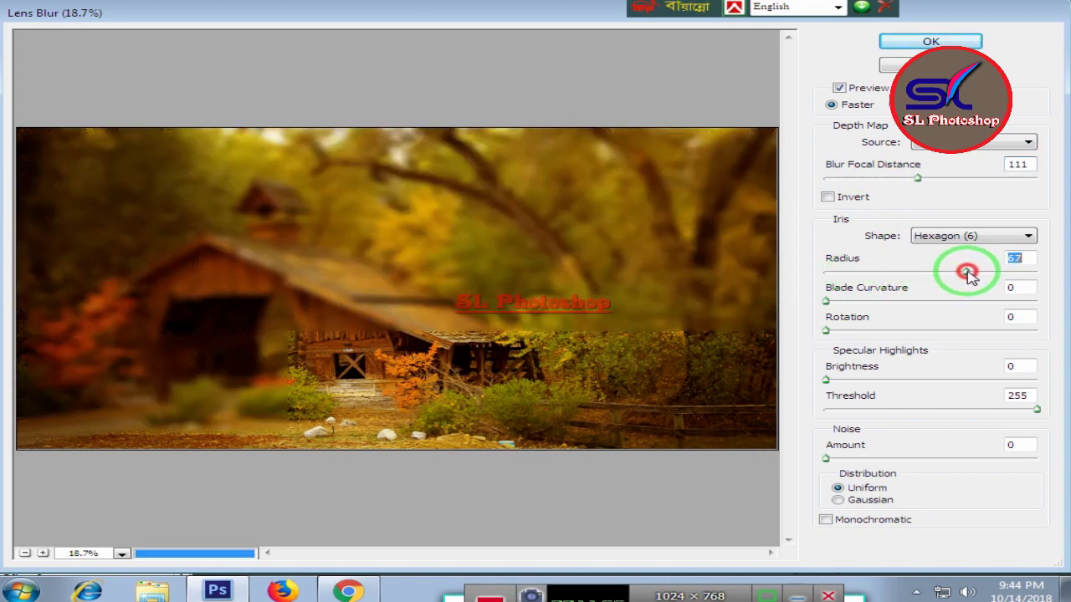
drag(967, 272, 914, 272)
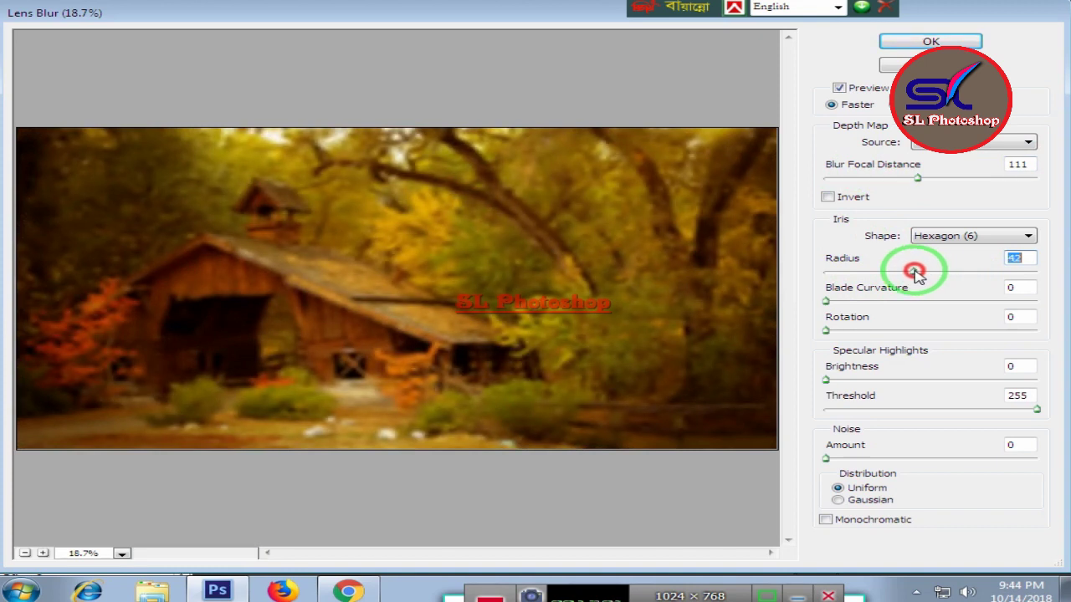
drag(918, 178, 879, 178)
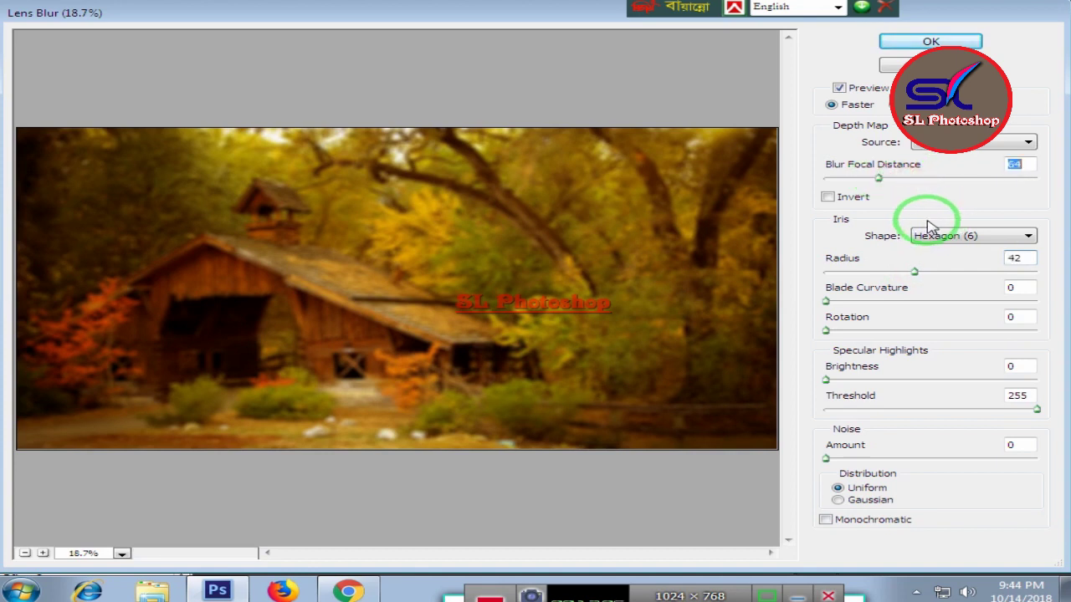
Step: Increase blade curvature, set iris rotation to 272 and specular brightness to 47
drag(832, 307, 931, 307)
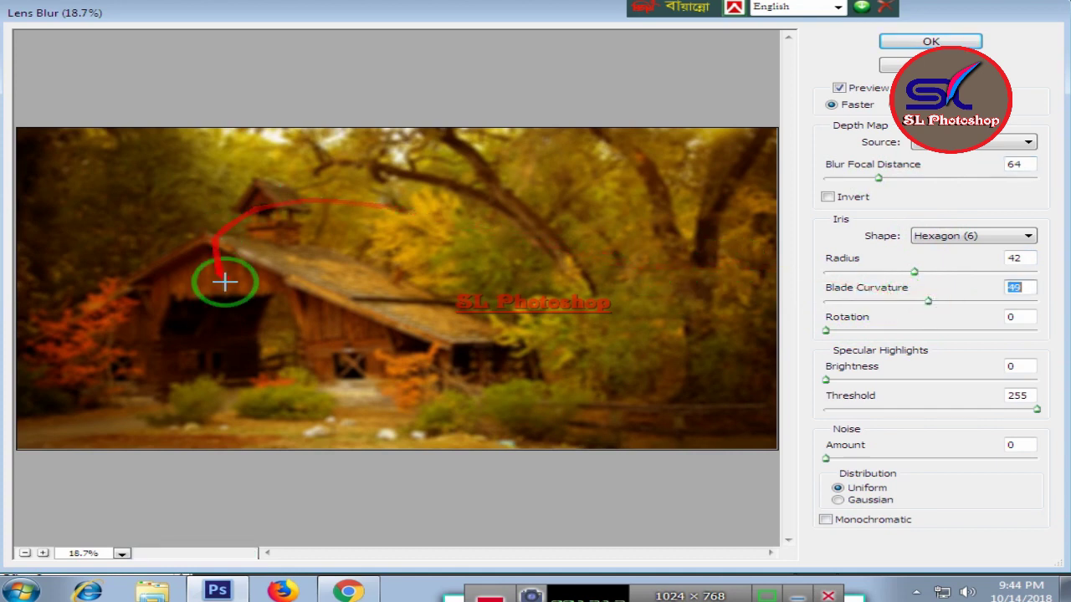
drag(826, 330, 903, 332)
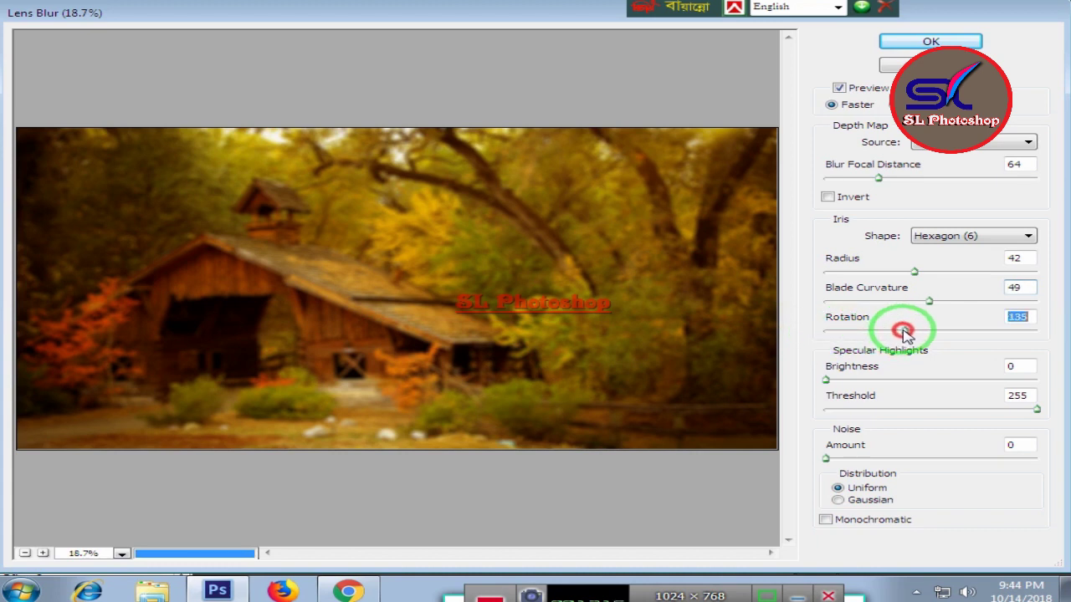
drag(903, 332, 989, 332)
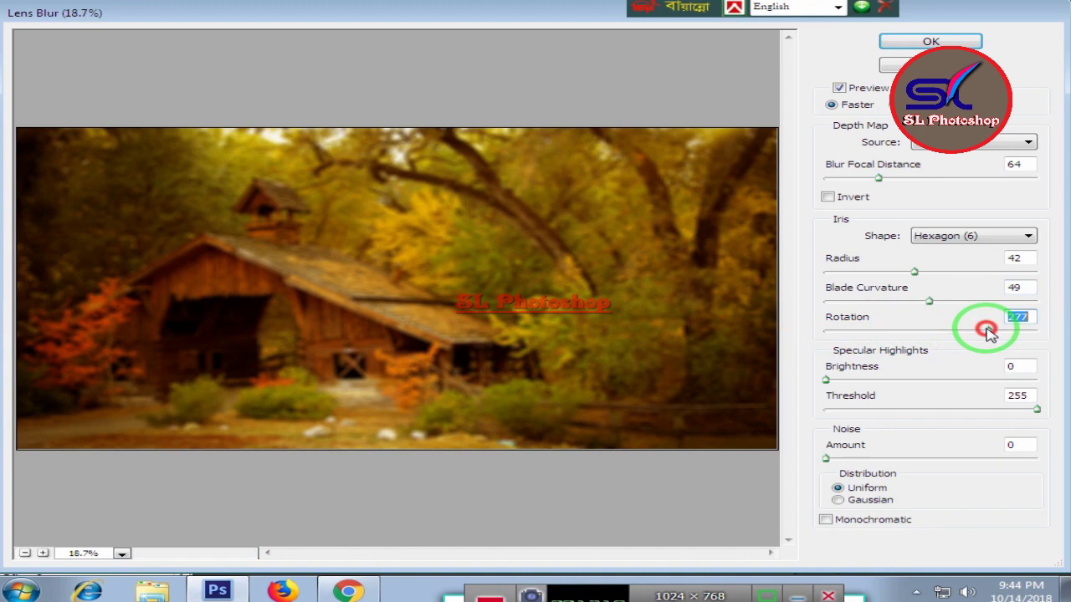
mouse_move(989, 332)
mouse_down()
mouse_move(823, 333)
mouse_move(984, 331)
mouse_up()
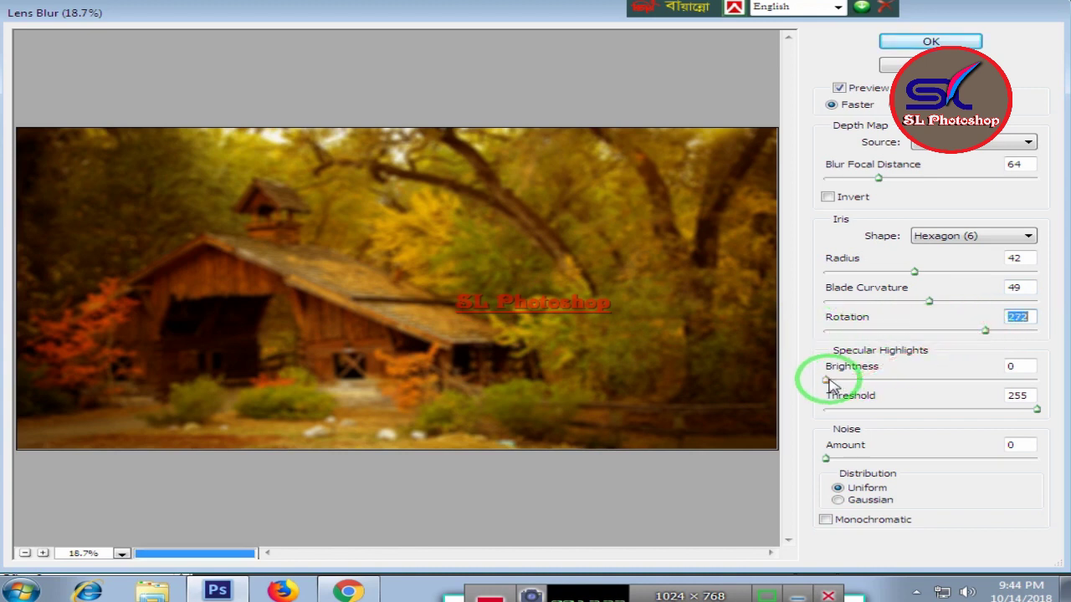
drag(826, 380, 929, 378)
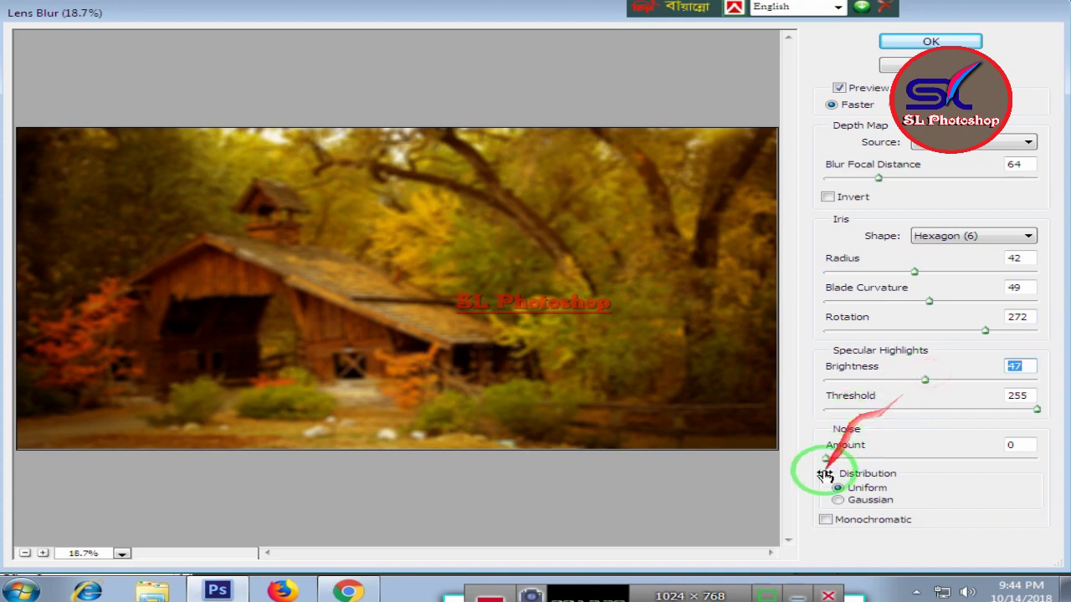
Step: Set noise to 0, Gaussian and Monochromatic, then apply the Lens Blur
drag(825, 458, 913, 457)
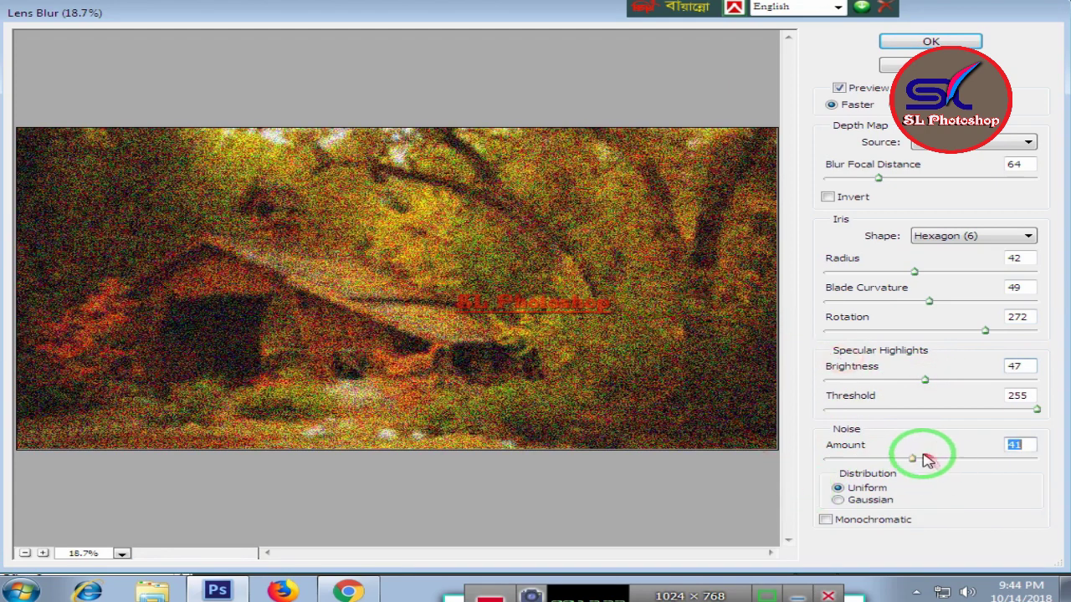
drag(912, 459, 803, 452)
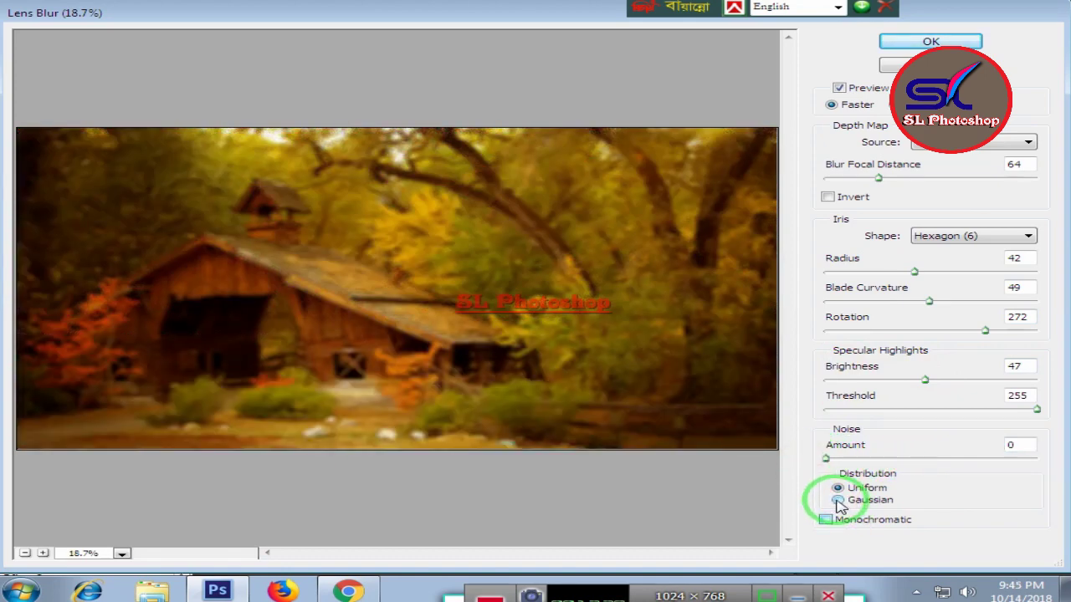
click(838, 500)
click(827, 198)
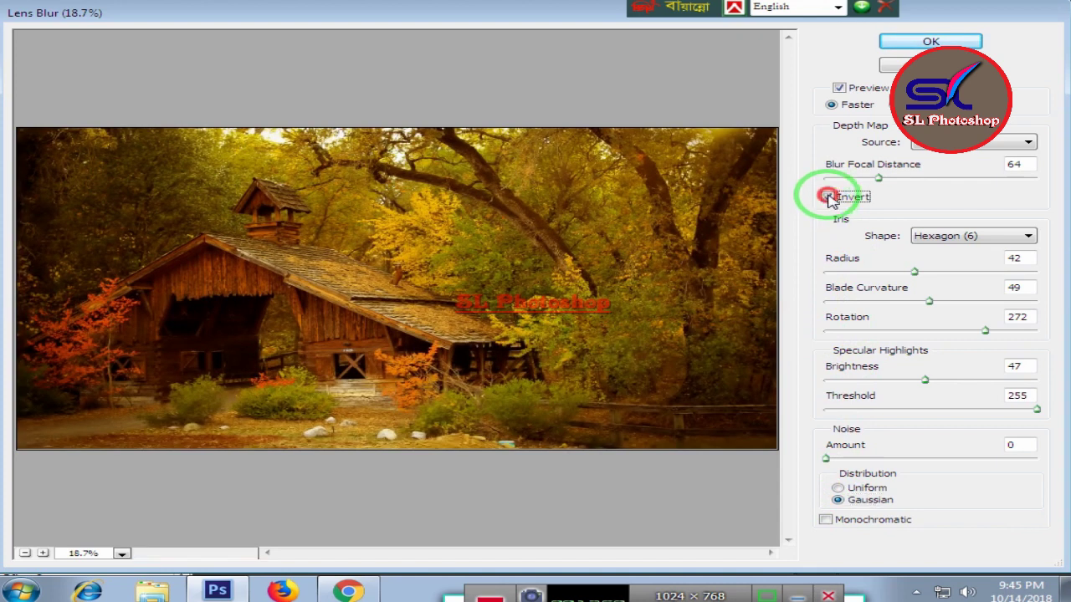
click(827, 198)
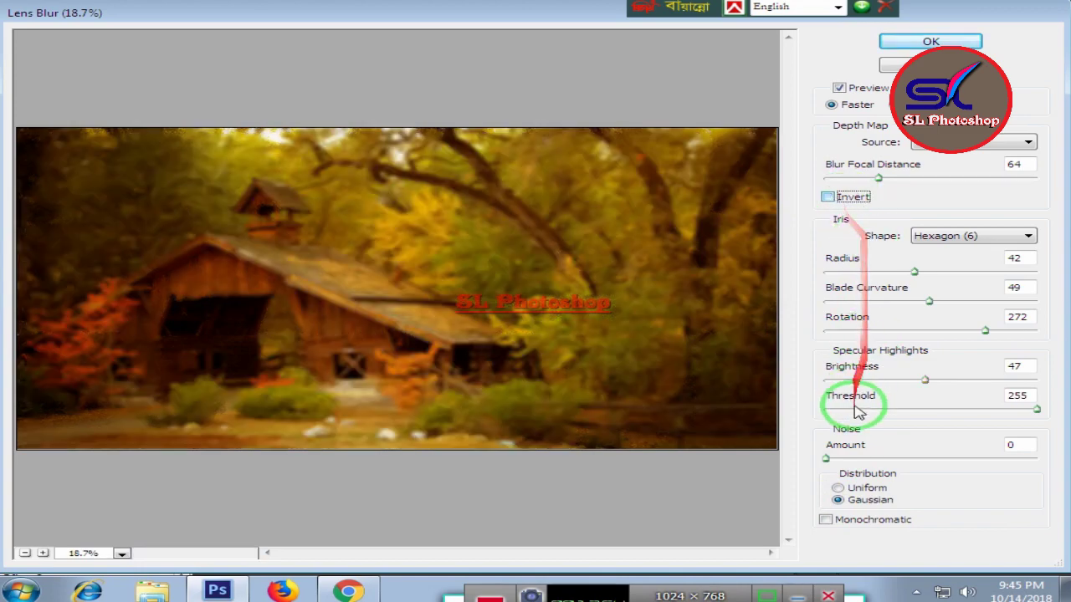
click(826, 522)
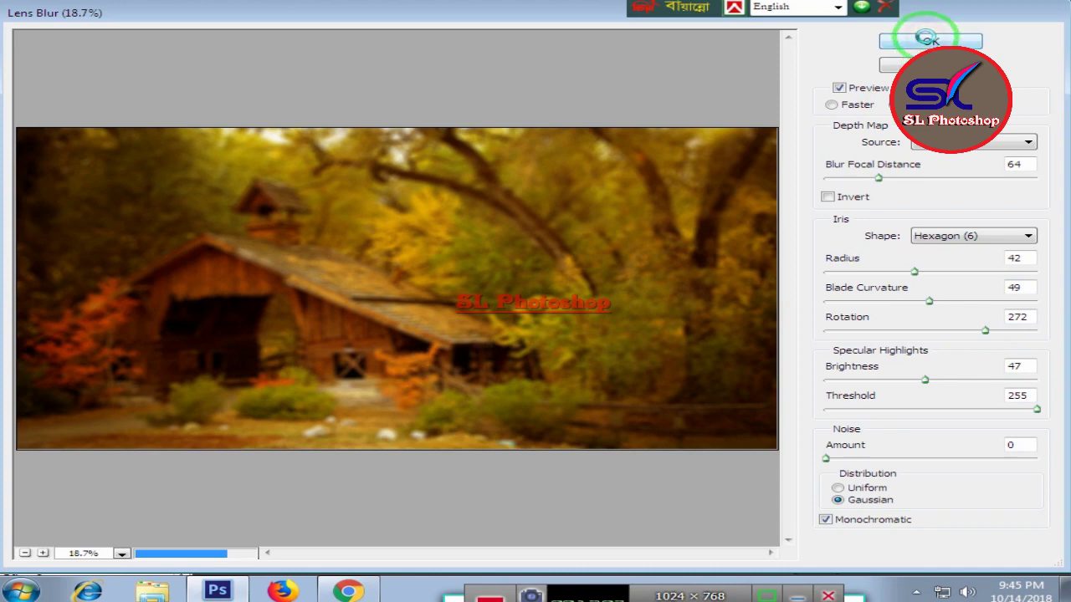
click(928, 38)
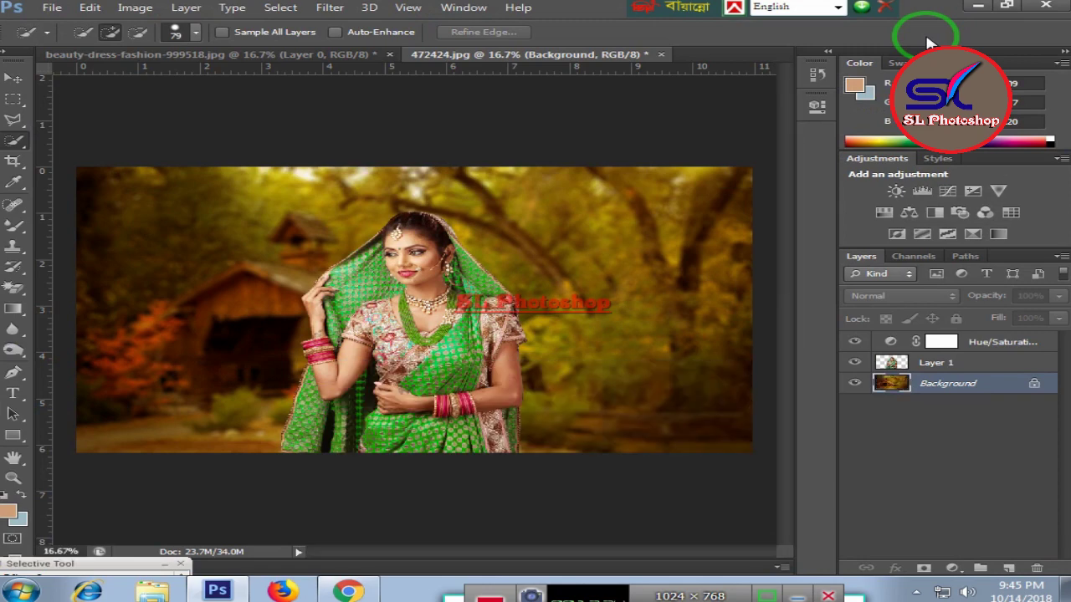
key(ctrl+plus)
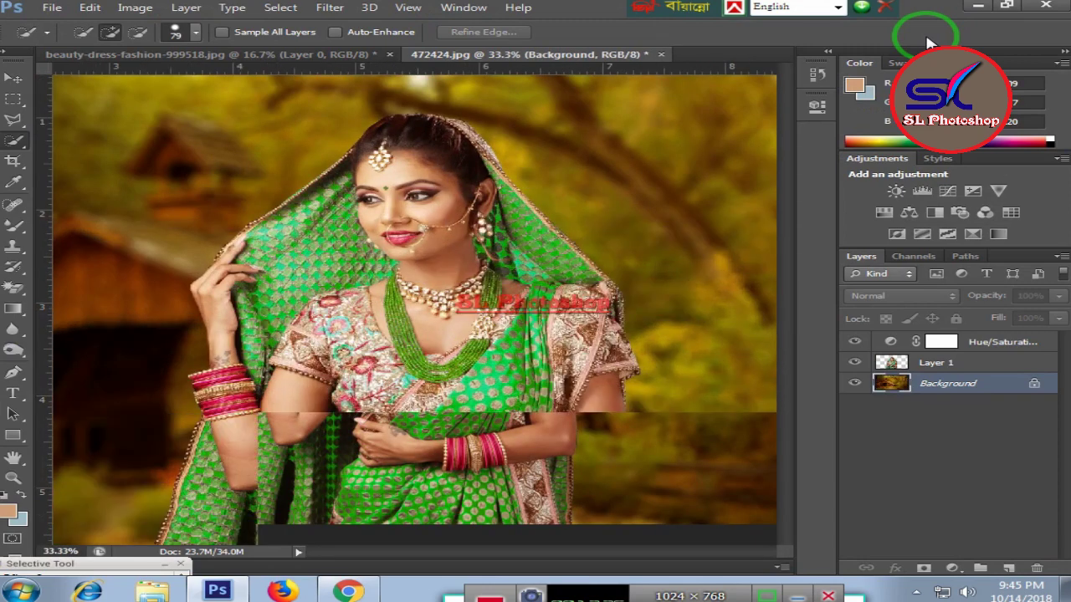
key(ctrl+minus)
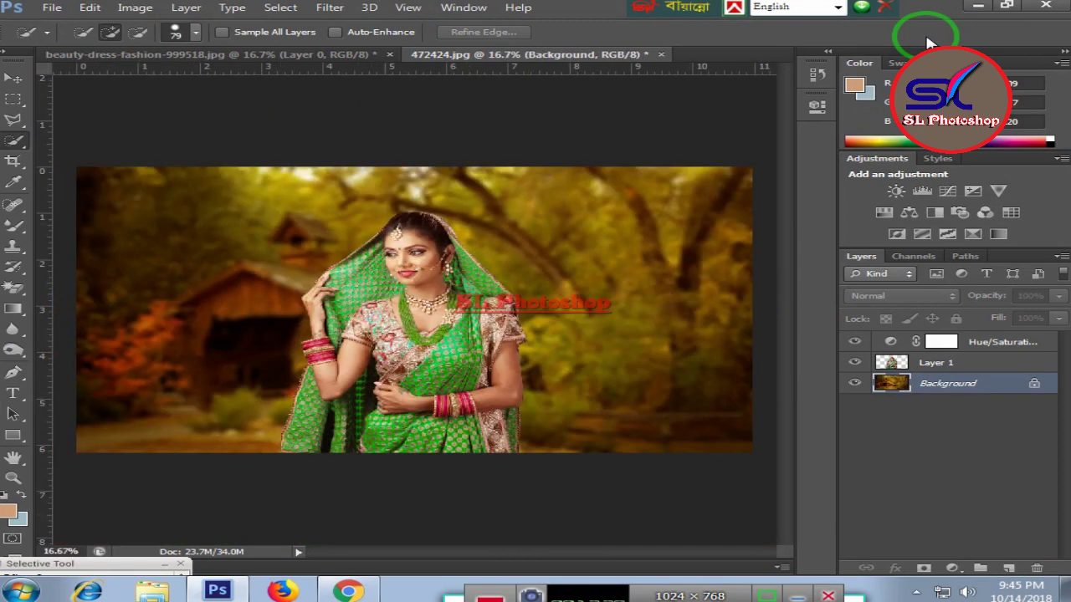
key(ctrl+plus)
key(ctrl+minus)
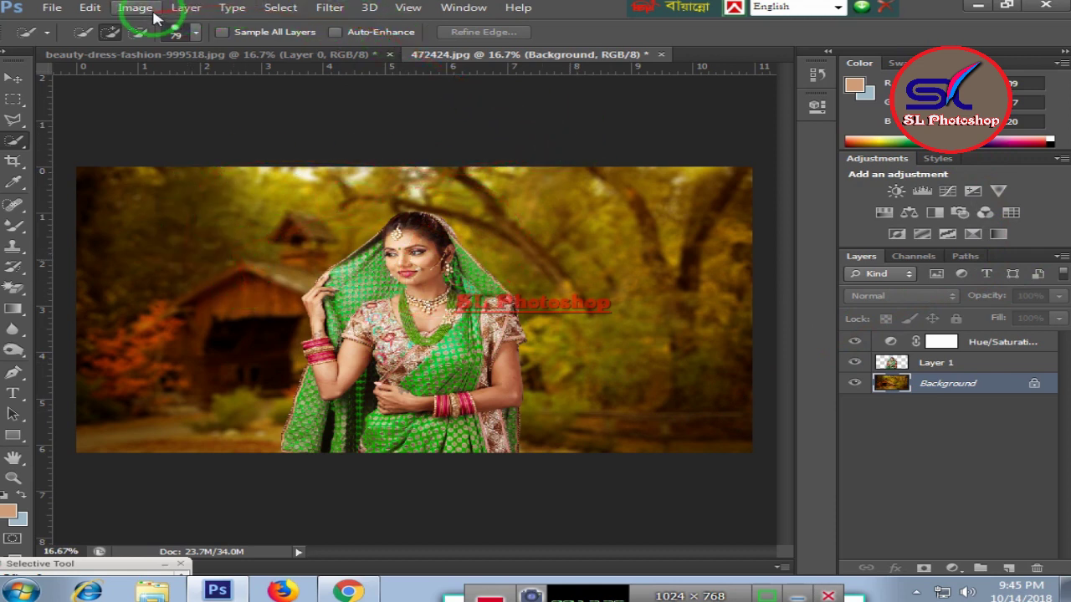
Step: Start File > Place and browse to the image folder on New Volume (E:)
click(54, 8)
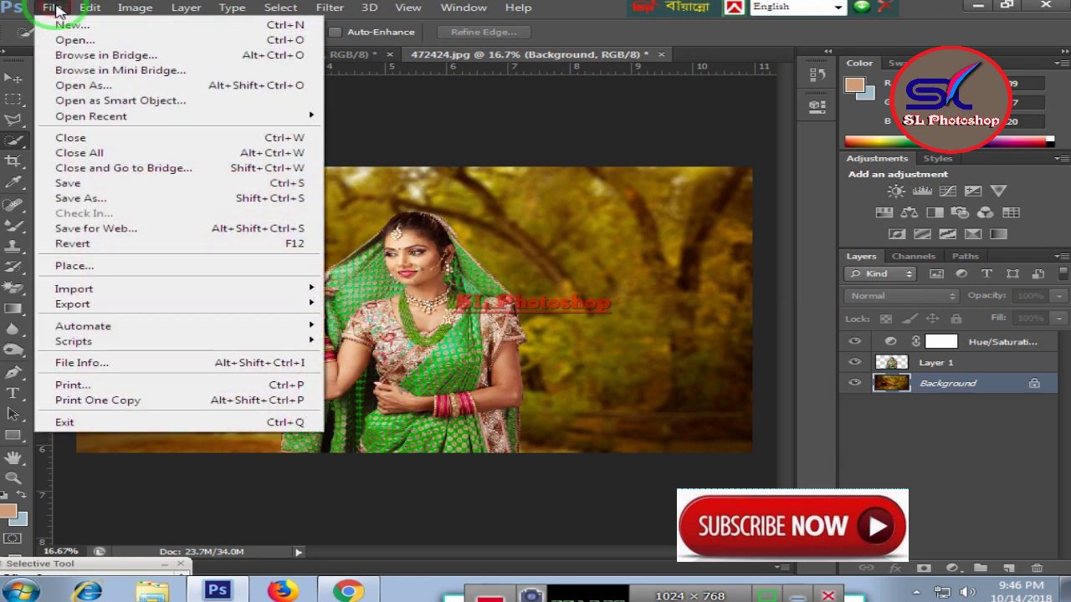
click(59, 264)
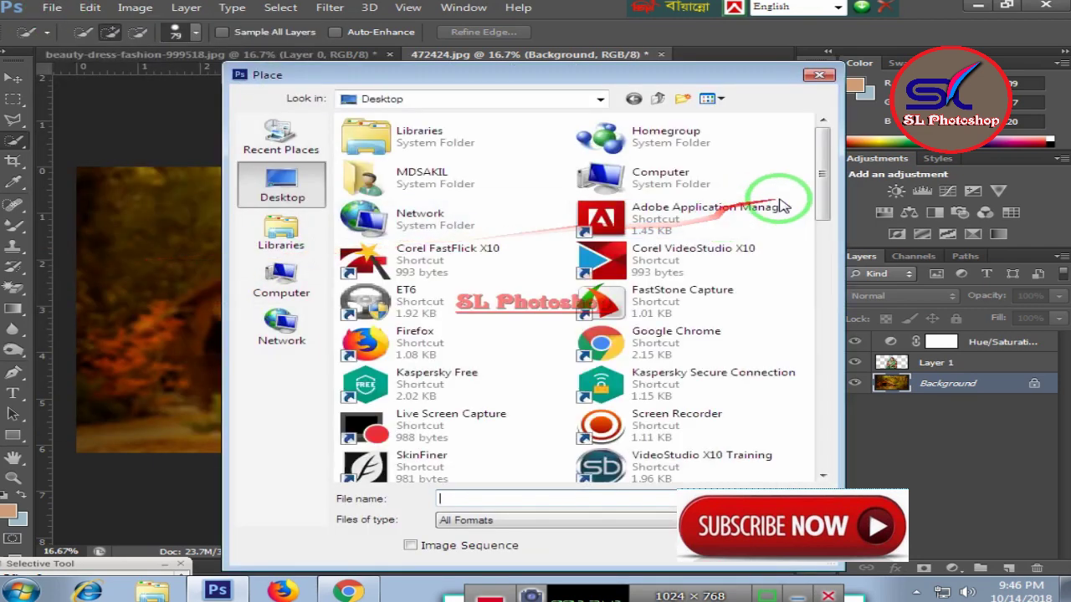
mouse_move(825, 176)
mouse_down()
mouse_move(828, 184)
mouse_move(801, 175)
mouse_up()
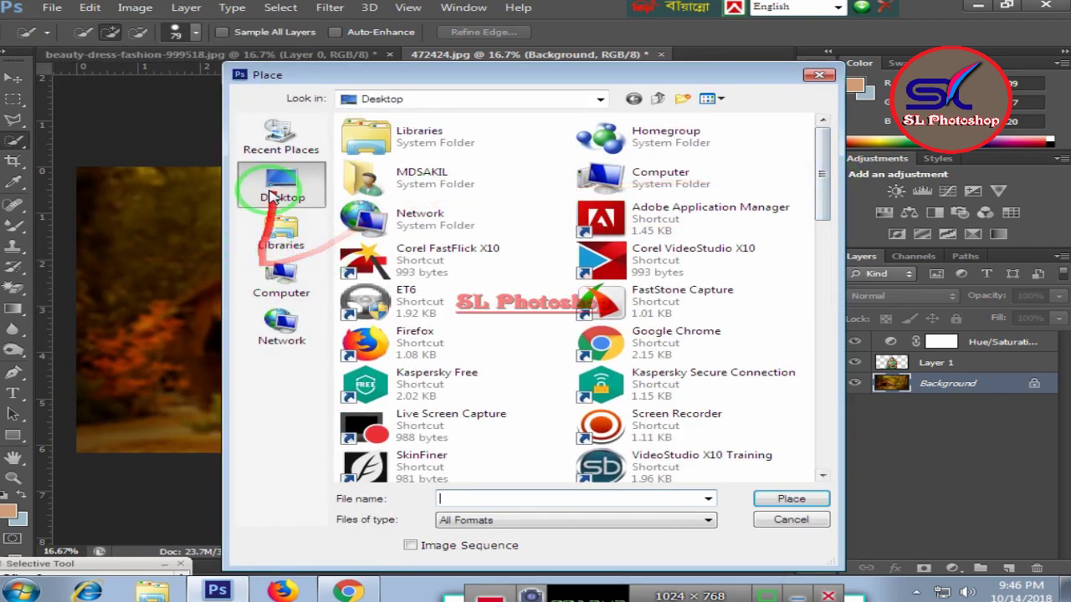
click(281, 284)
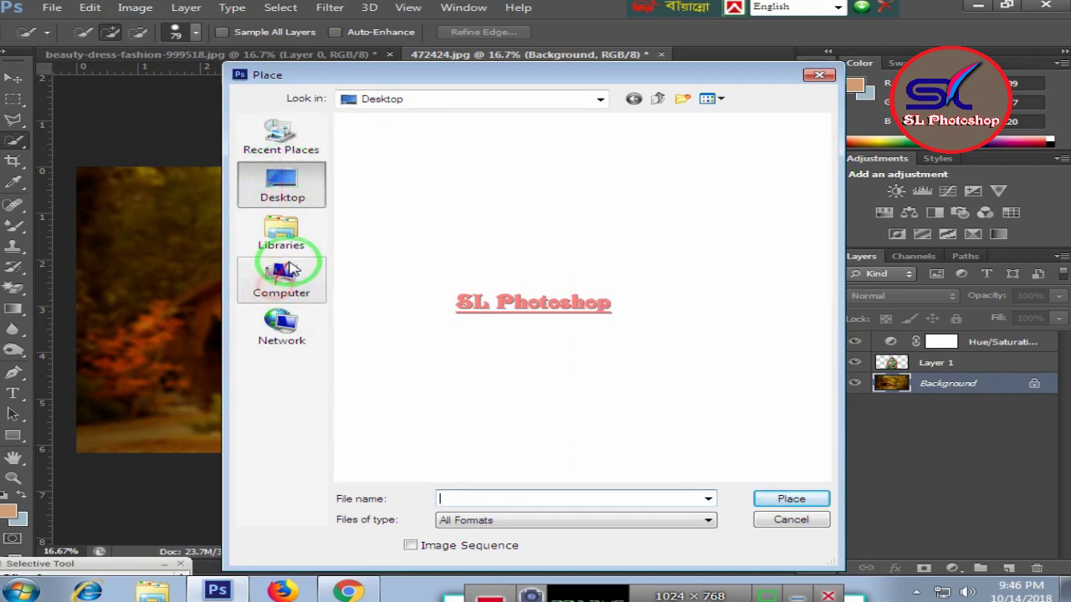
click(669, 155)
double_click(669, 155)
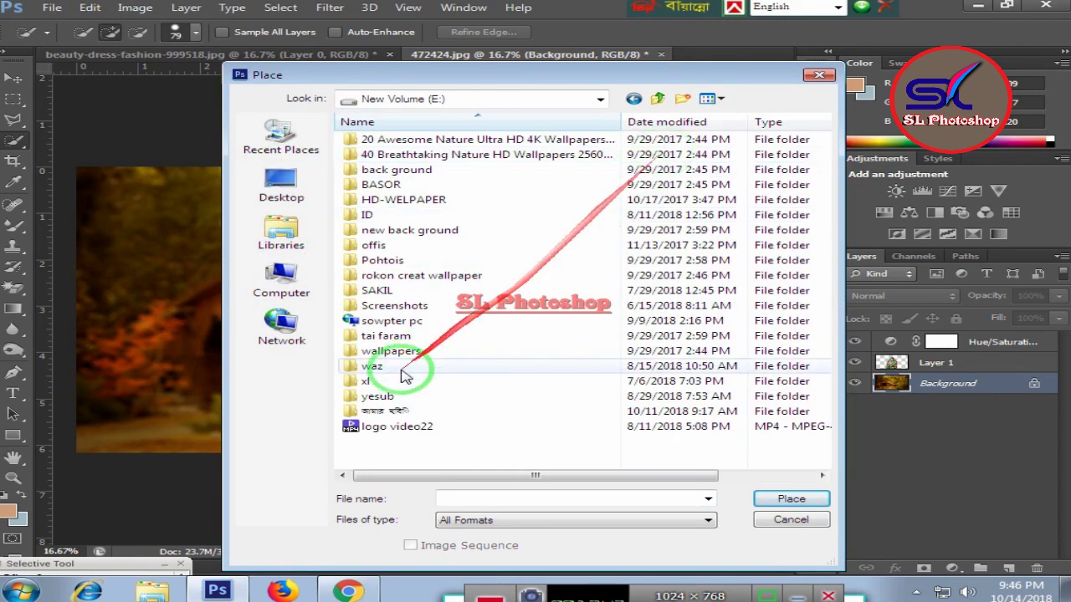
double_click(385, 292)
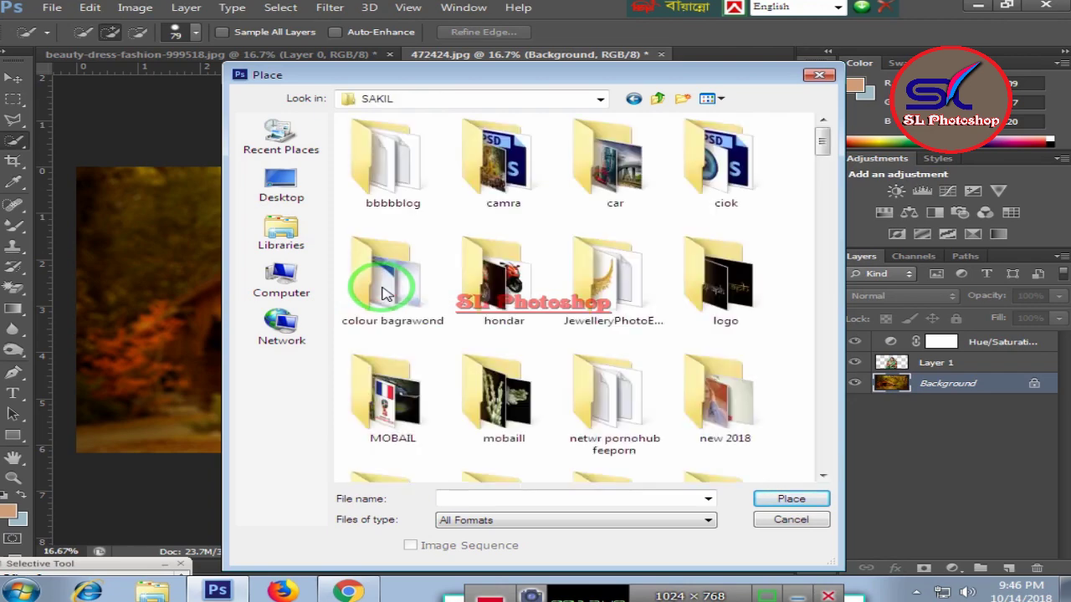
Step: Open the sun folder and place the sun glow image into the document
scroll(707, 263, down, 3)
double_click(611, 280)
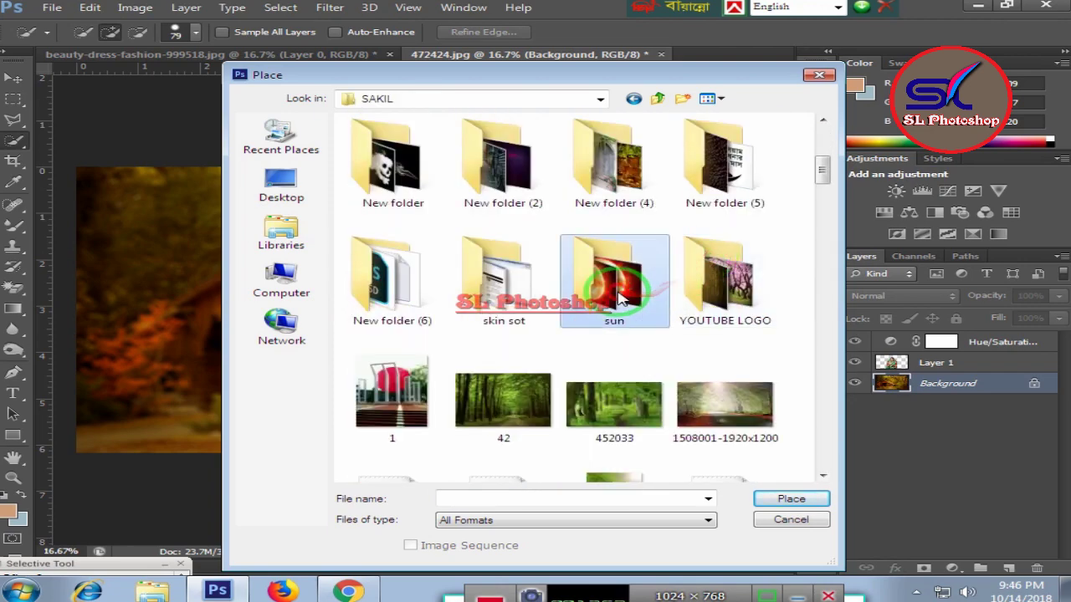
scroll(693, 224, down, 3)
scroll(694, 224, down, 3)
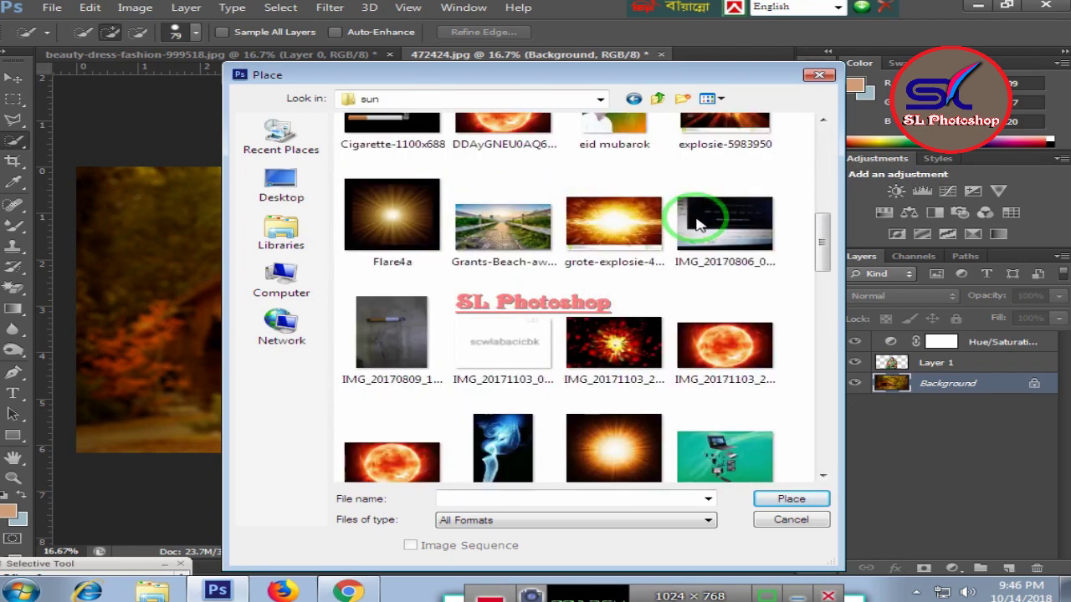
scroll(696, 224, down, 3)
scroll(700, 224, down, 2)
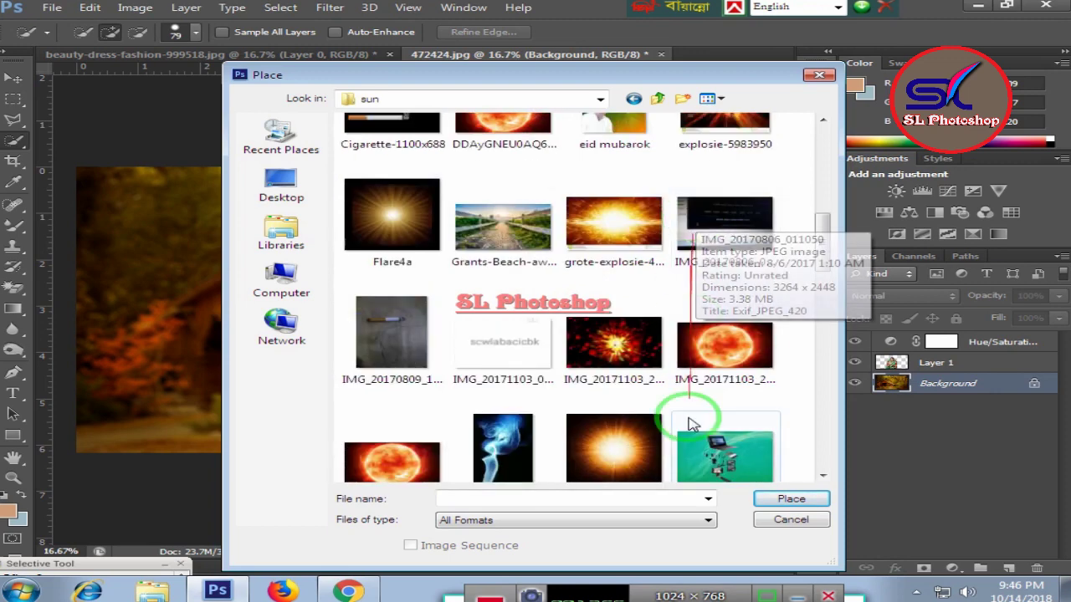
click(611, 443)
click(787, 502)
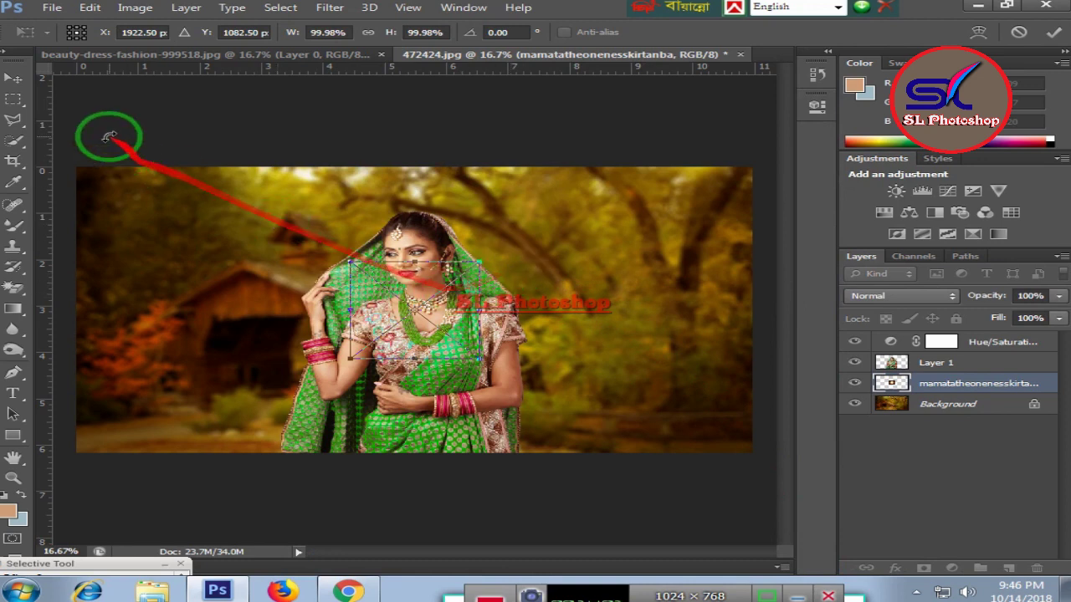
Step: Resize and move the placed sun glow into the upper-left corner
click(13, 77)
click(433, 237)
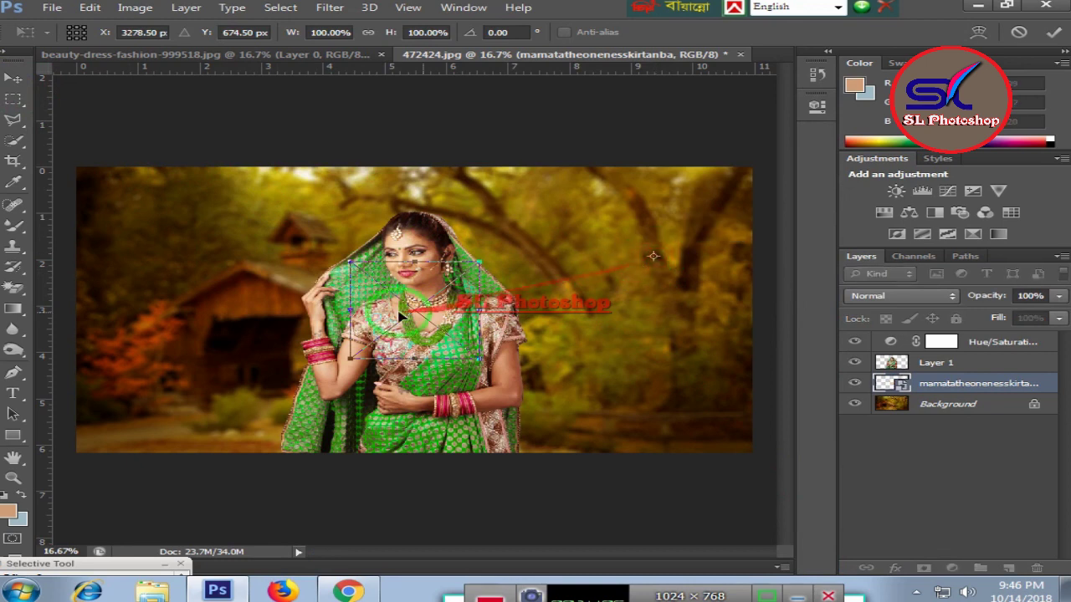
mouse_move(408, 304)
mouse_down()
mouse_move(627, 264)
mouse_move(606, 310)
mouse_move(344, 466)
mouse_up()
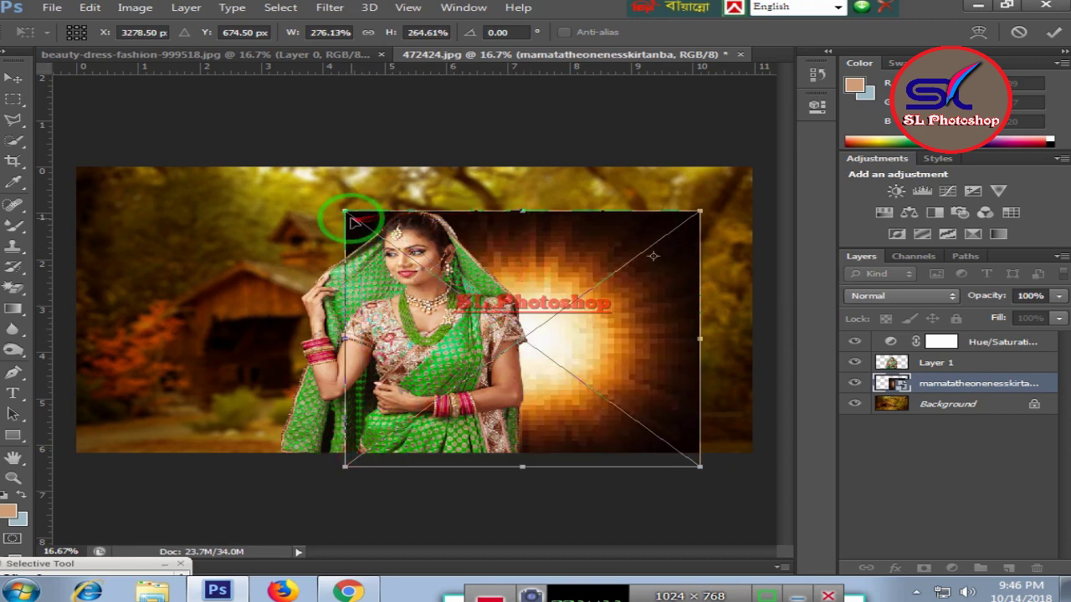
drag(345, 210, 304, 177)
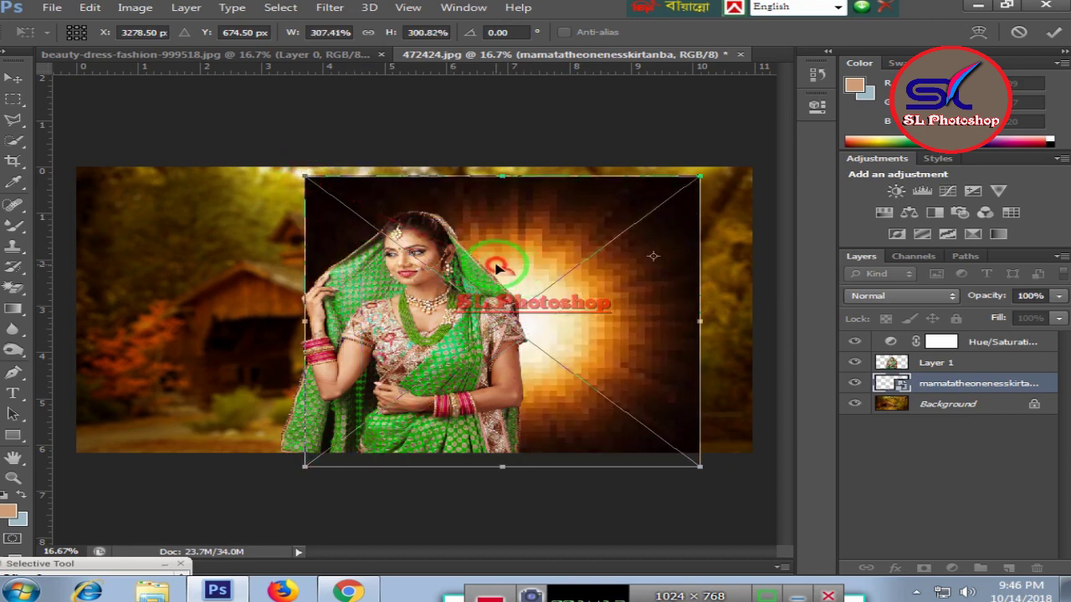
drag(493, 269, 208, 247)
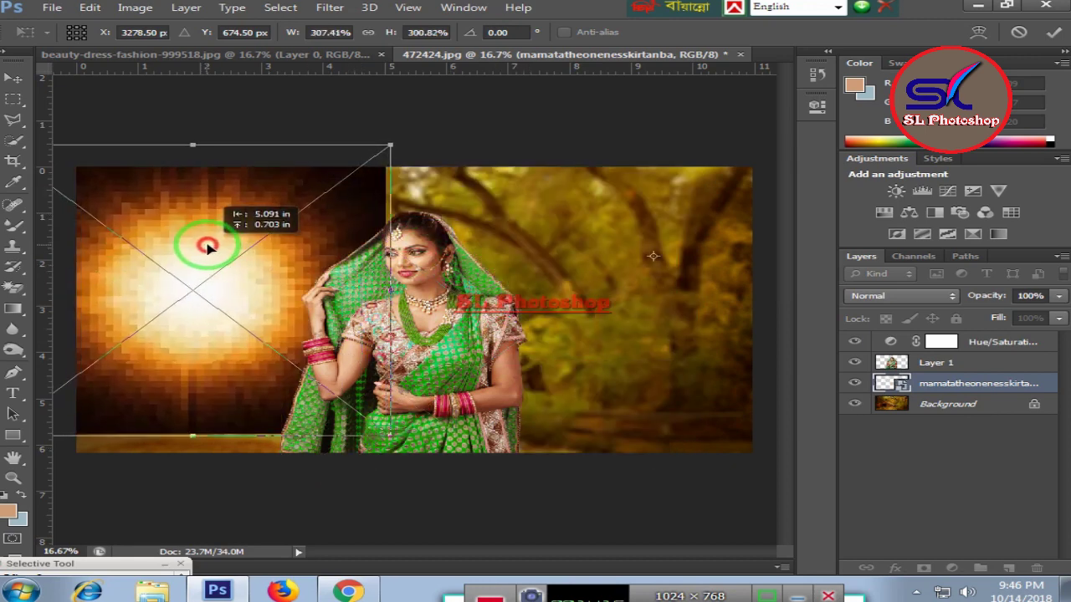
drag(207, 247, 381, 201)
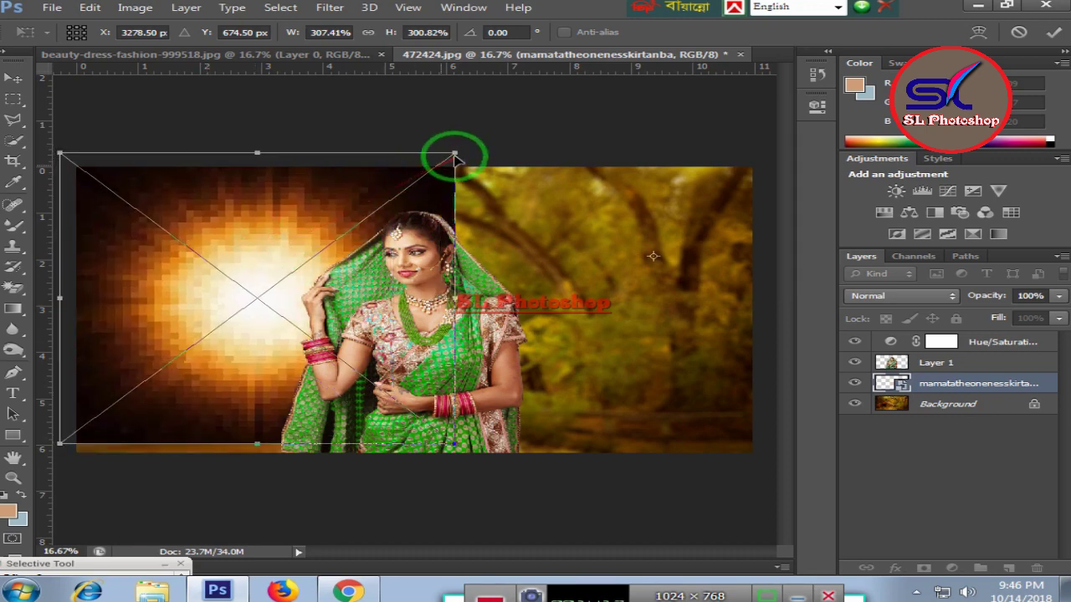
drag(455, 154, 311, 265)
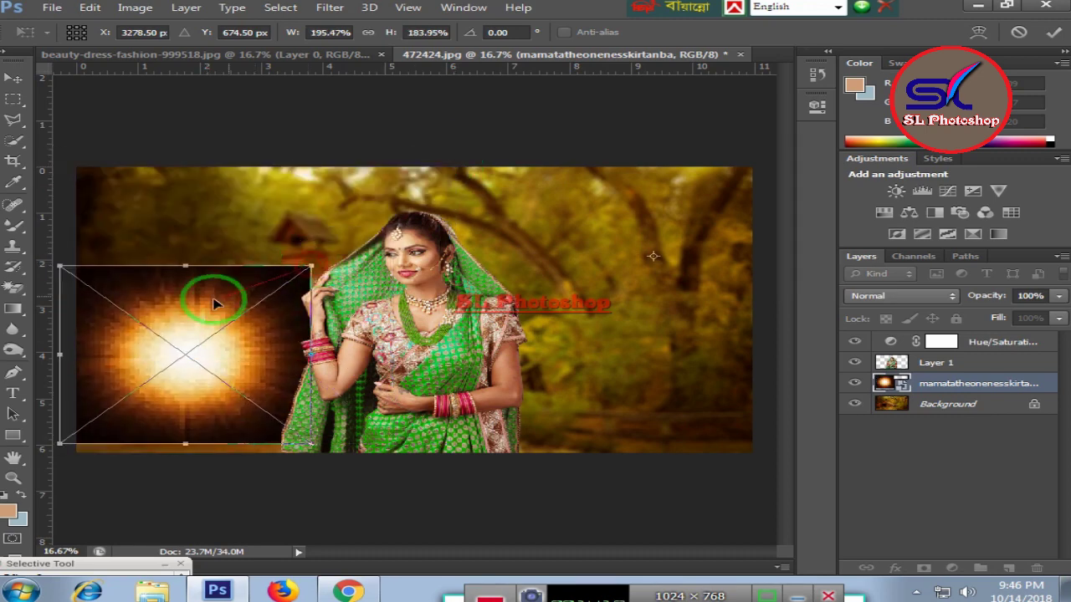
drag(210, 296, 251, 201)
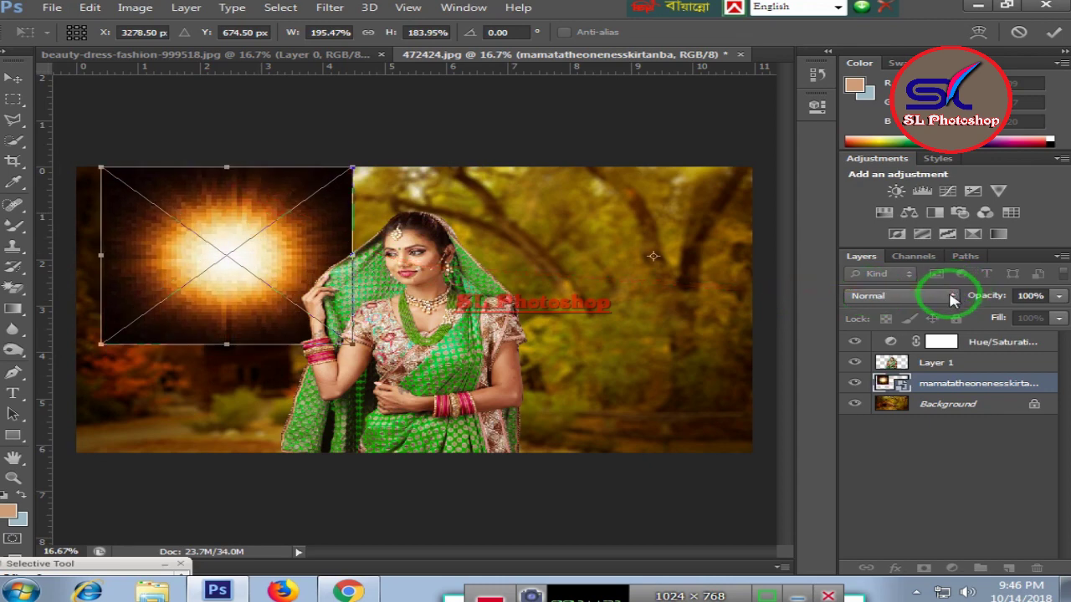
Step: Set the sun layer to Screen blend mode, shrink it slightly and commit the placement
click(952, 296)
click(862, 132)
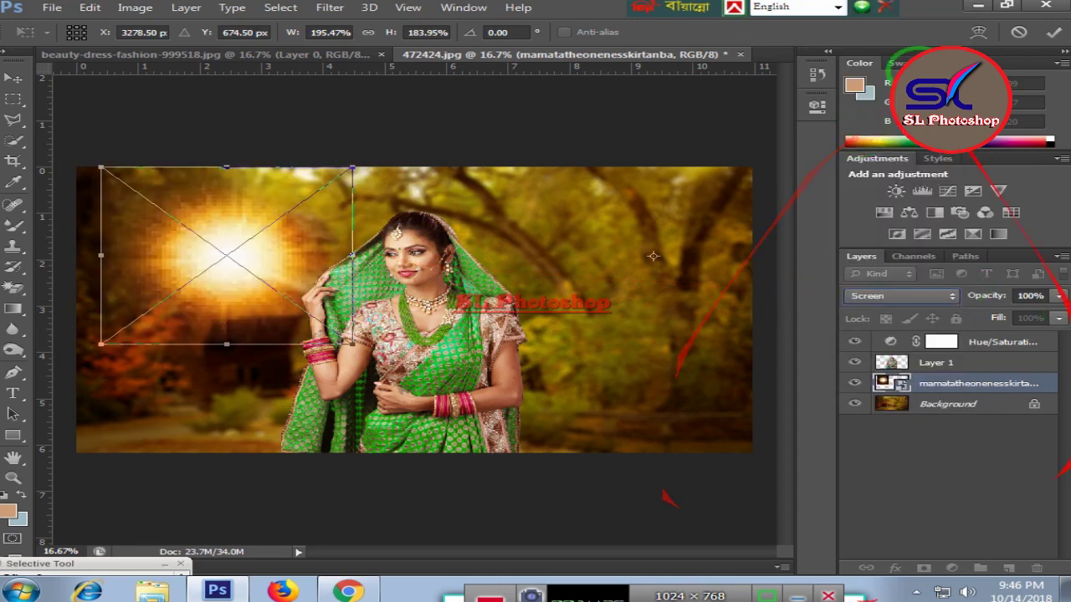
drag(99, 344, 63, 368)
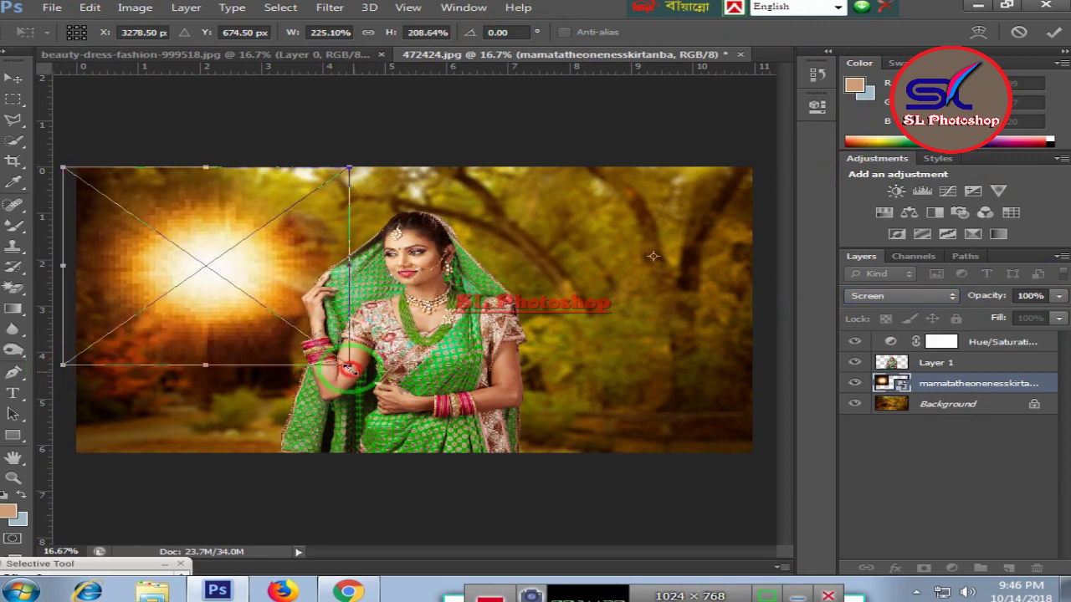
mouse_move(351, 368)
mouse_down()
mouse_move(219, 268)
mouse_move(194, 224)
mouse_up()
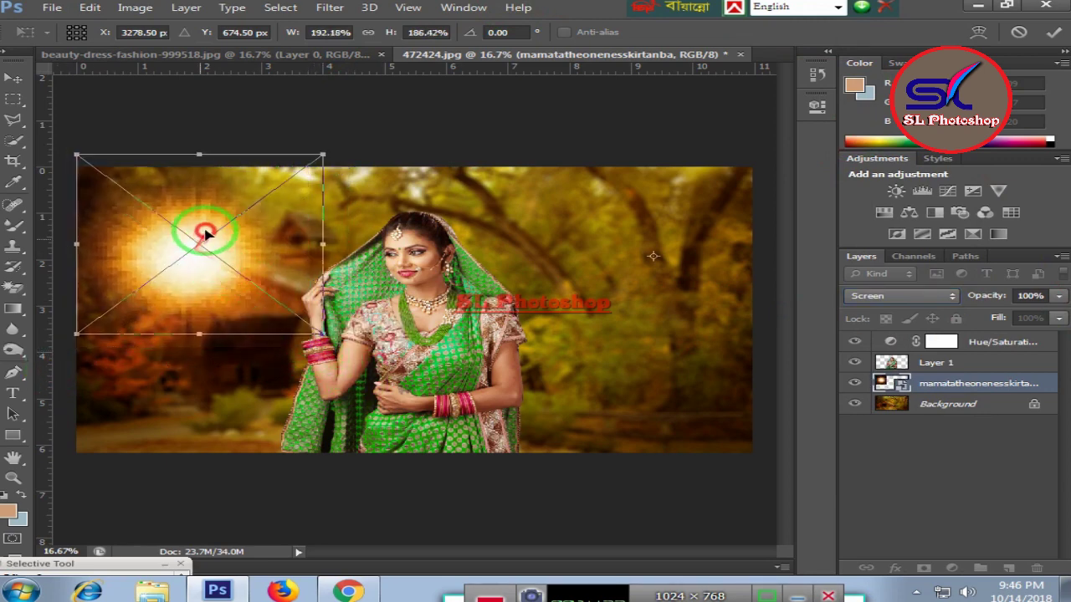
click(13, 140)
click(447, 230)
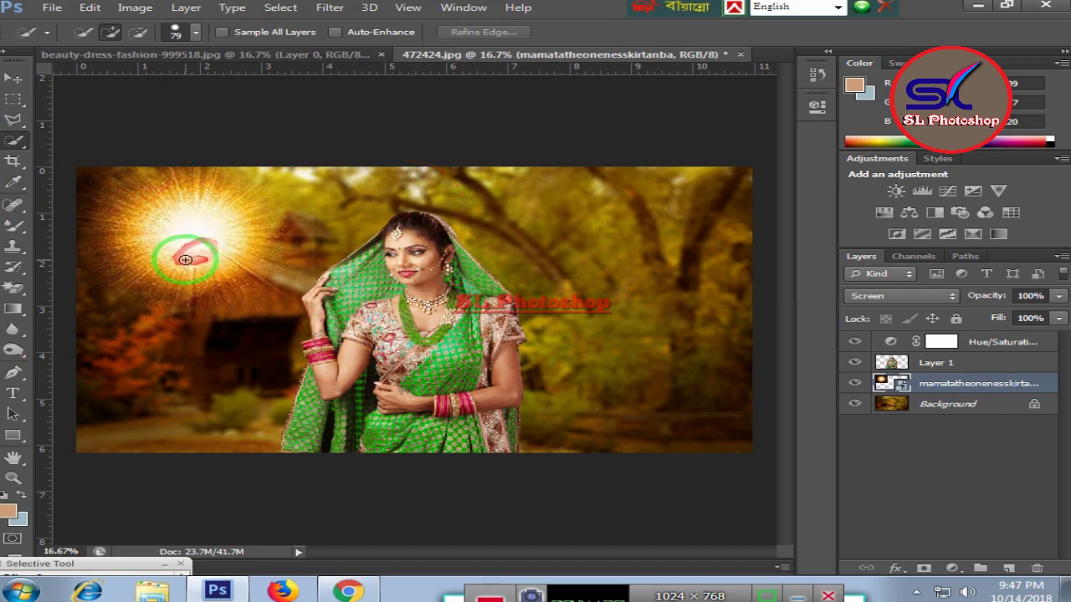
Step: Rasterize the sun glow layer
click(941, 389)
right_click(935, 385)
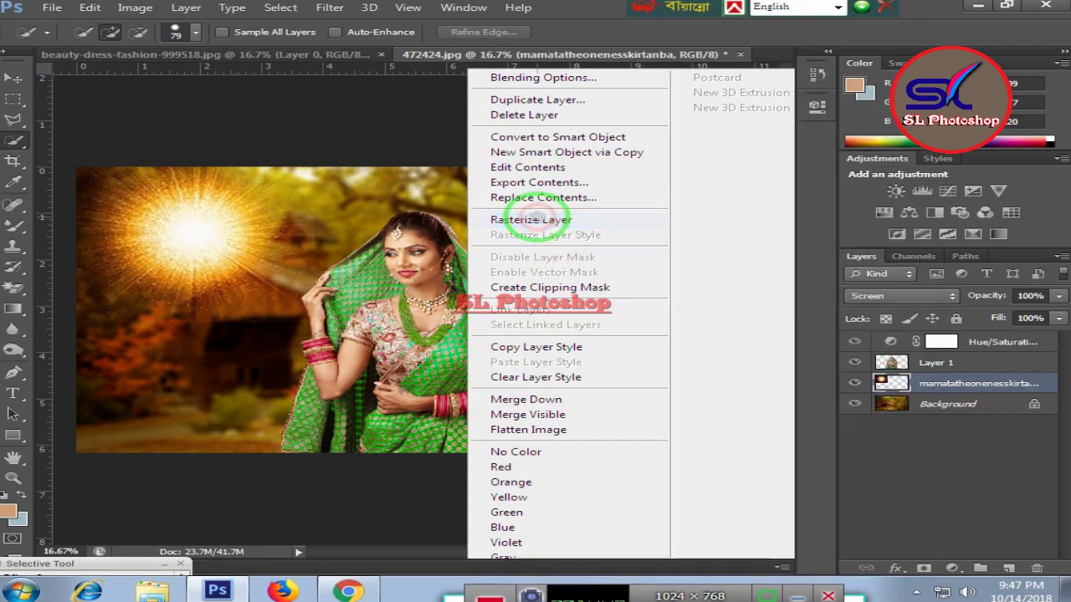
click(540, 220)
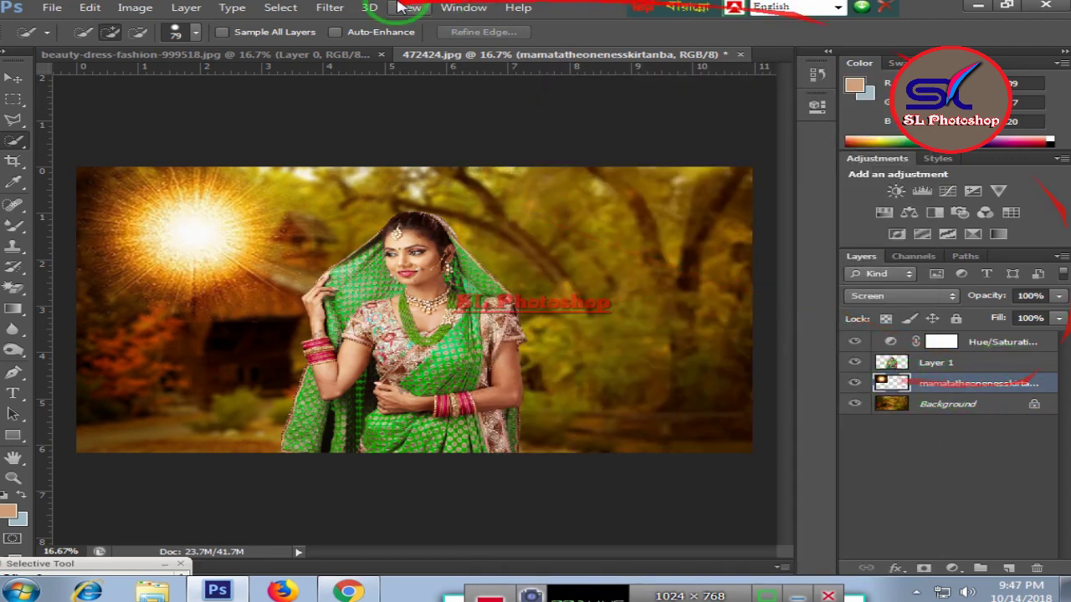
Step: Soften the sun glow with a 22.3-pixel Gaussian Blur
click(331, 8)
mouse_move(340, 168)
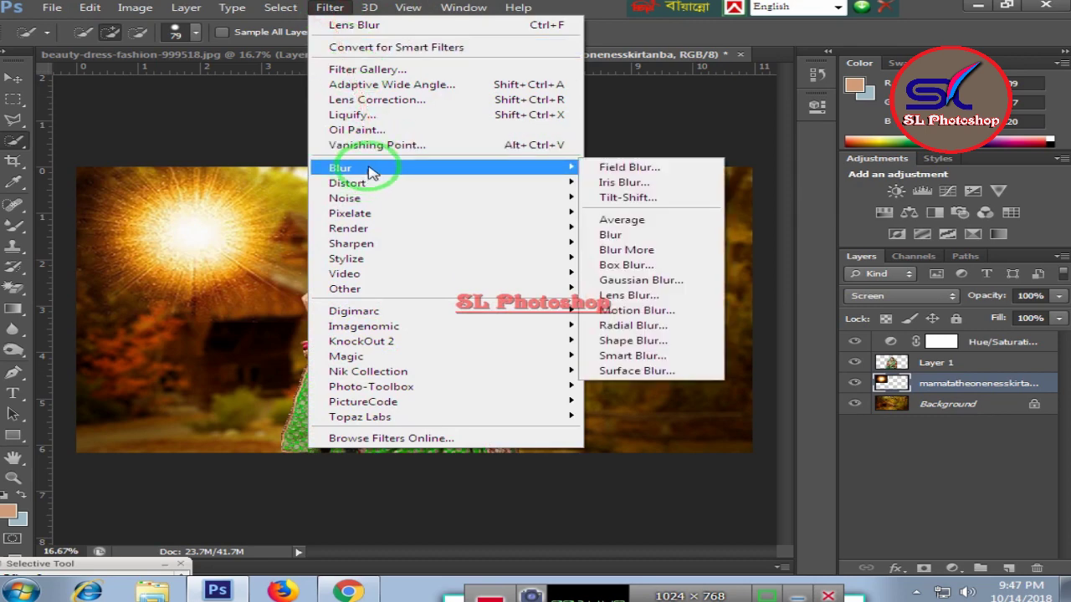
click(641, 280)
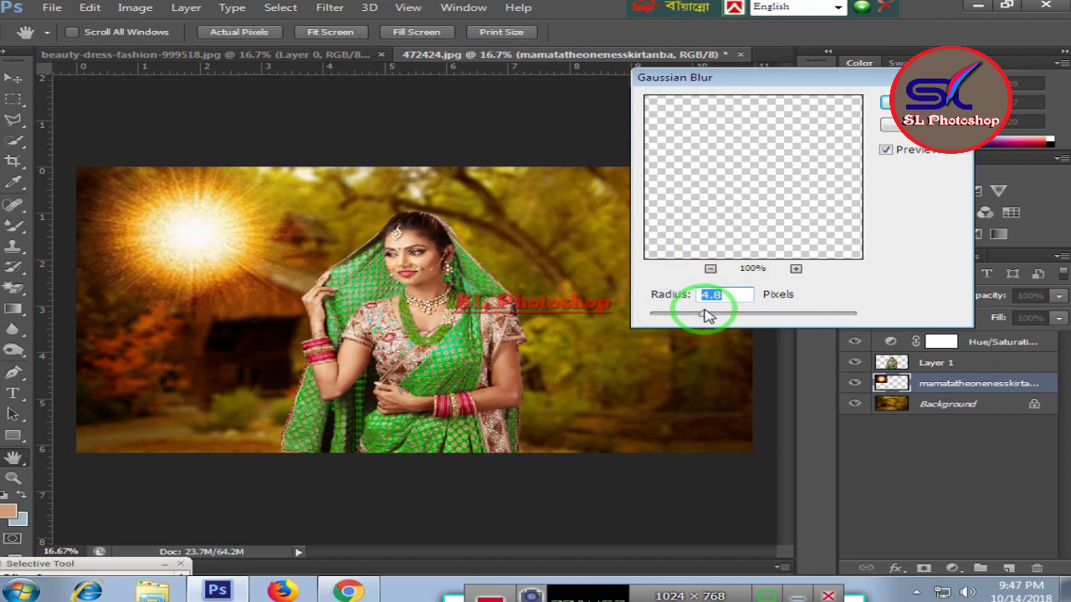
drag(705, 314, 729, 314)
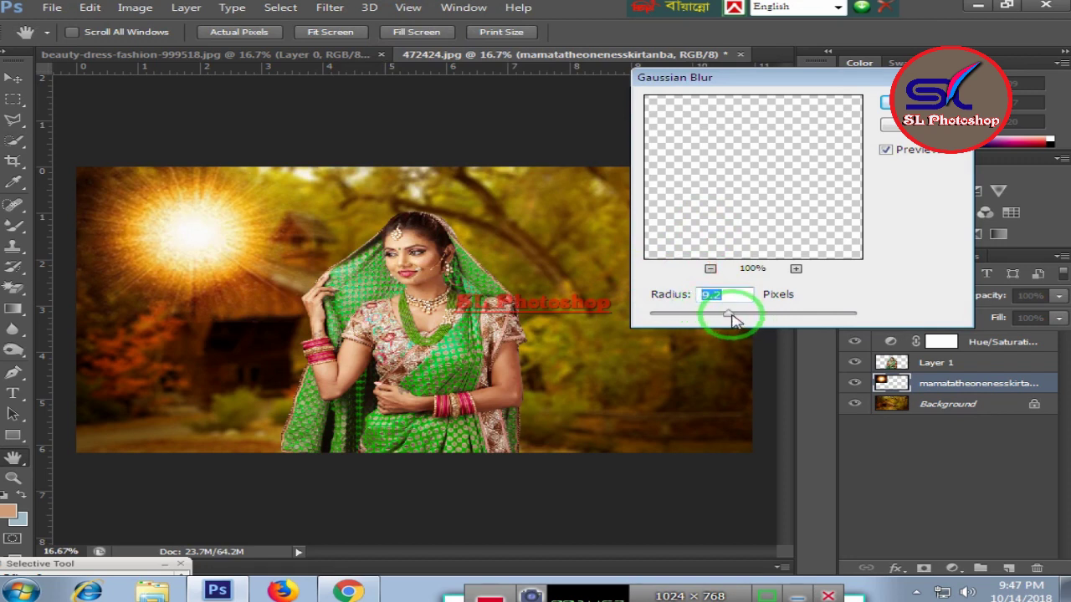
mouse_move(731, 316)
mouse_down()
mouse_move(786, 315)
mouse_move(773, 314)
mouse_up()
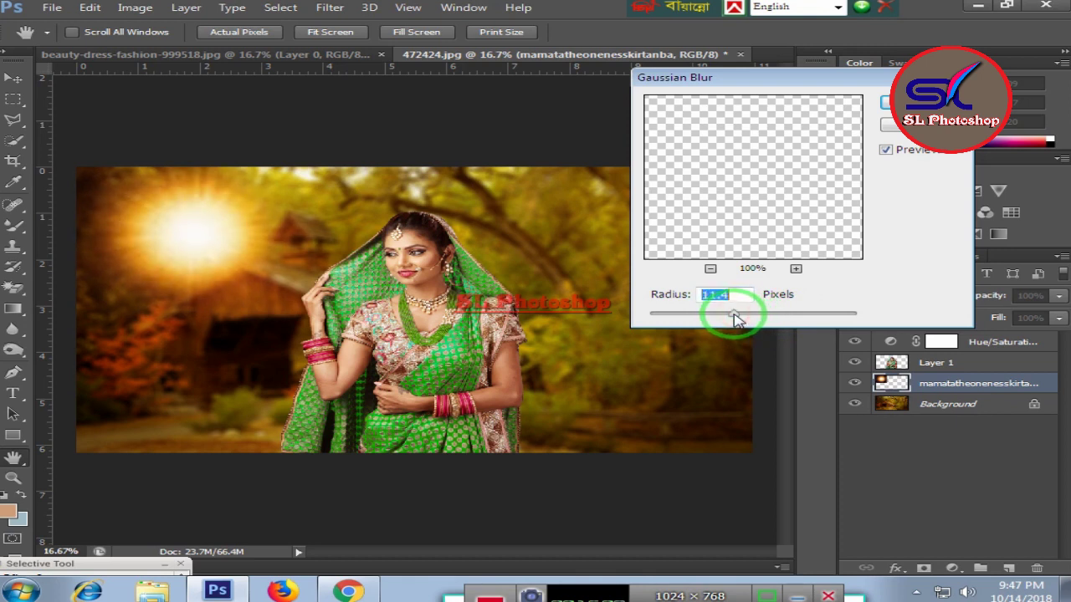
click(887, 102)
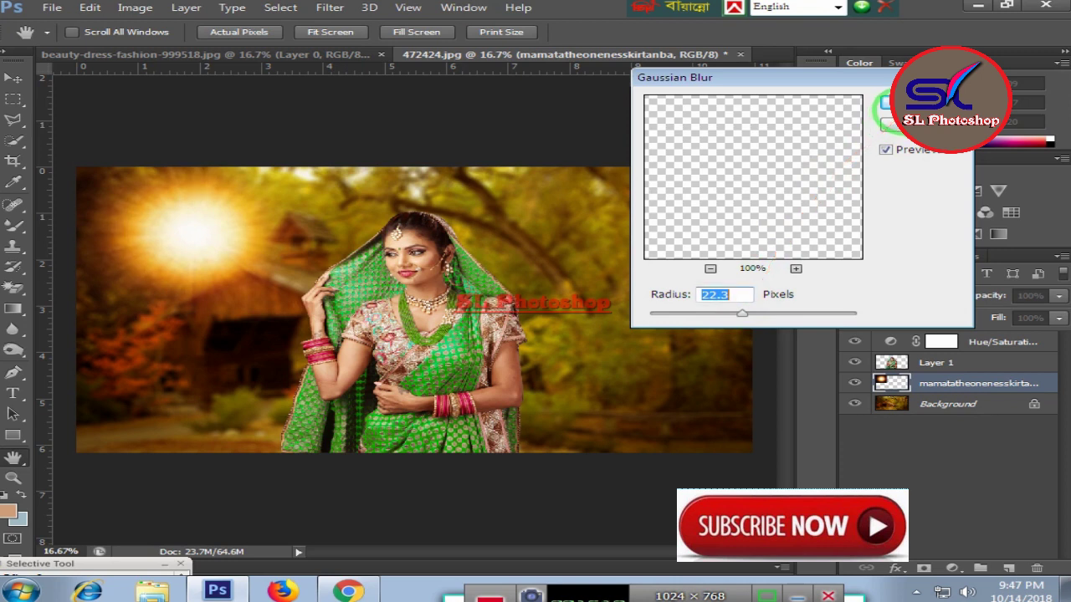
key(w)
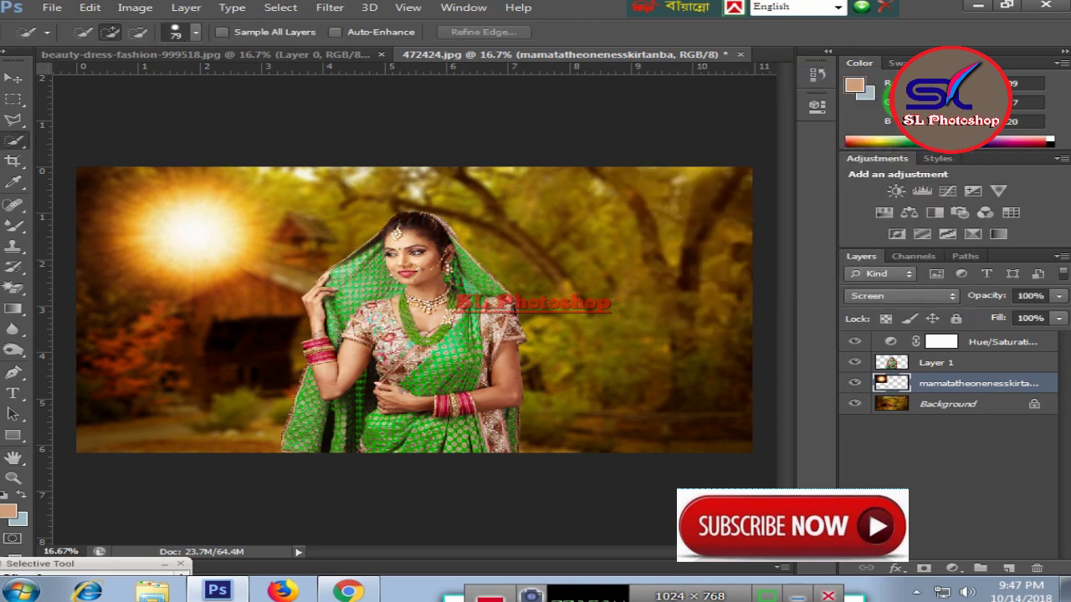
Step: Scale the sun glow to about 89.94% × 85.84% and place it over the upper-left cabin
click(13, 78)
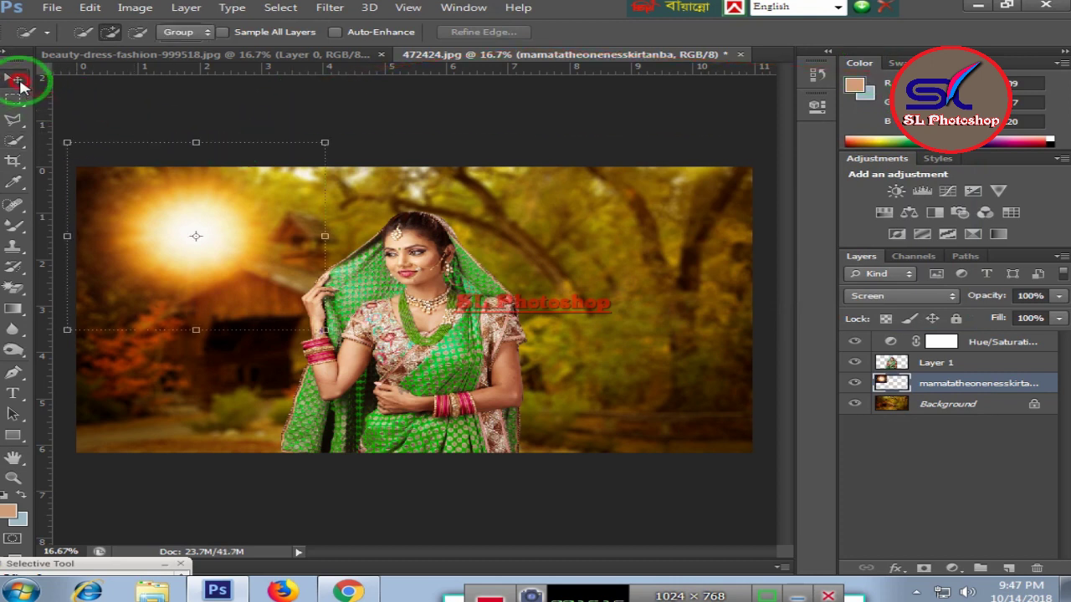
drag(64, 328, 76, 453)
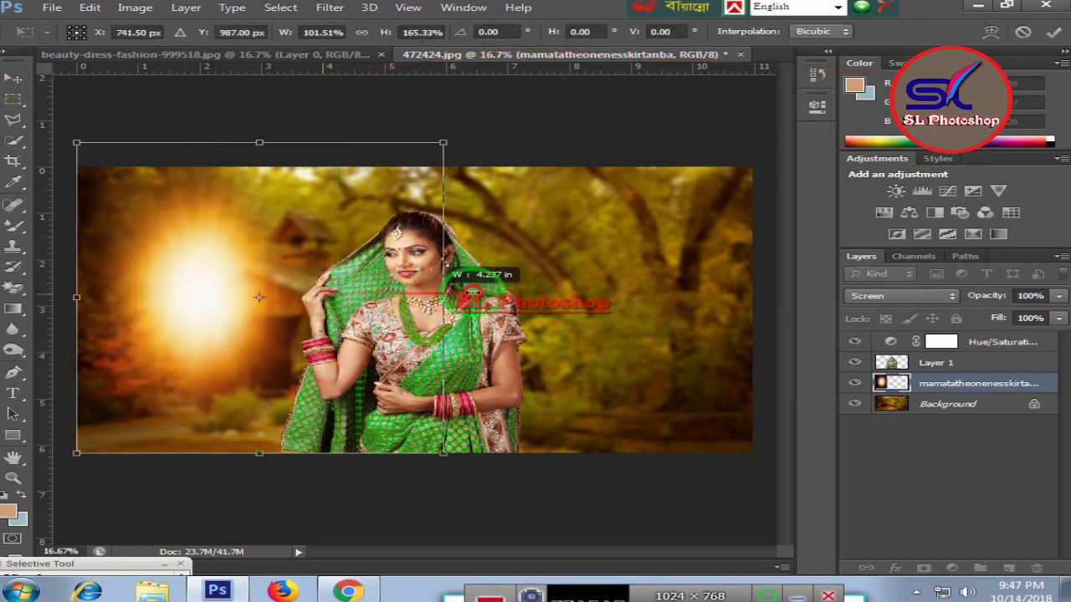
drag(325, 296, 493, 272)
mouse_move(226, 280)
mouse_down()
mouse_move(142, 170)
mouse_move(123, 208)
mouse_up()
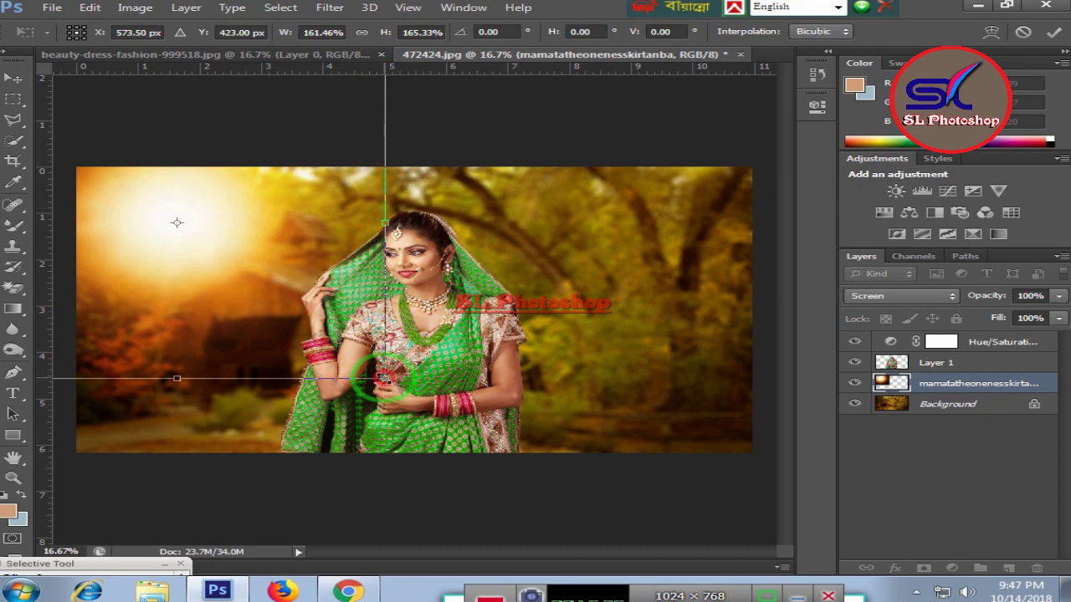
drag(383, 378, 275, 287)
mouse_move(179, 191)
mouse_down()
mouse_move(261, 311)
mouse_move(253, 230)
mouse_up()
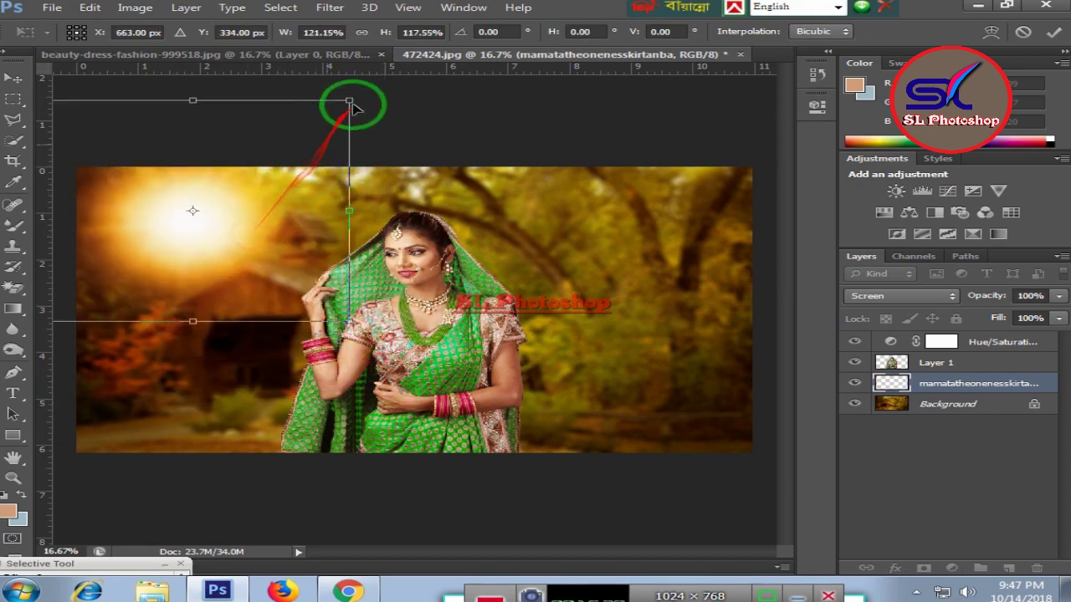
drag(345, 101, 249, 179)
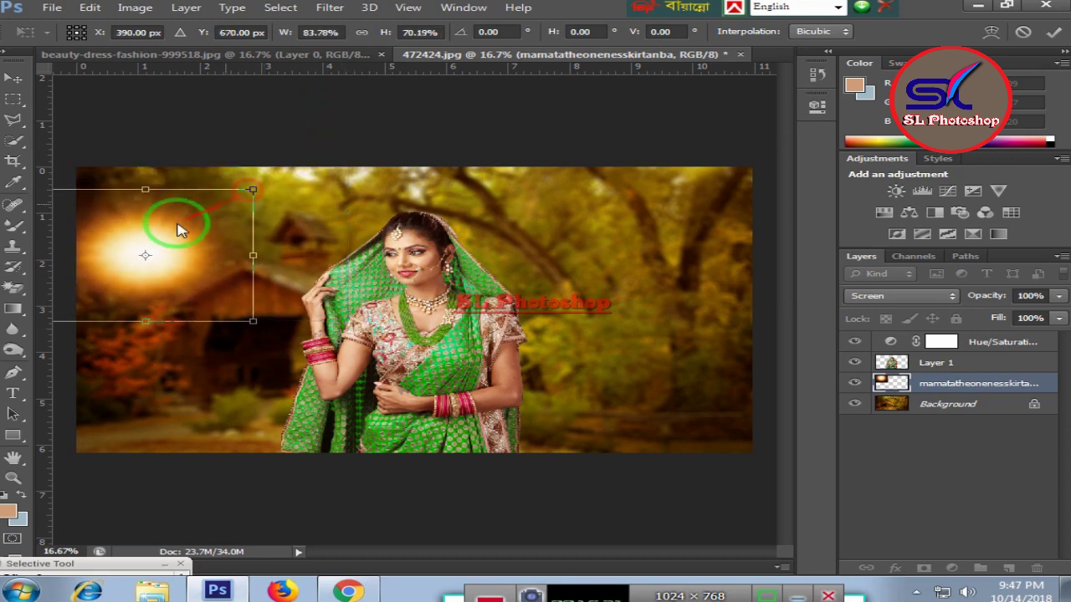
drag(179, 227, 210, 203)
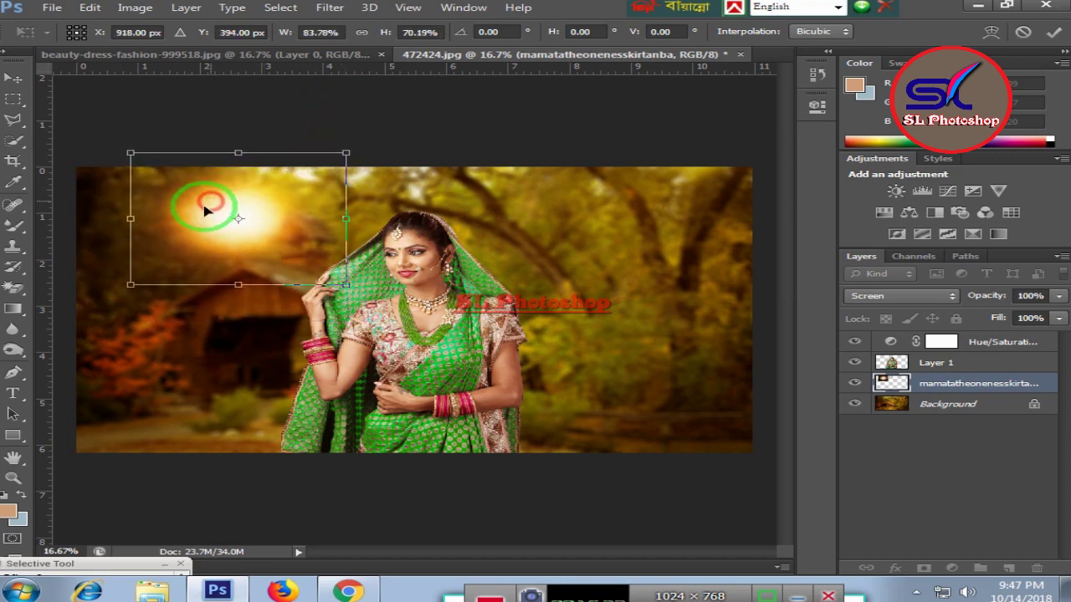
drag(123, 299, 108, 308)
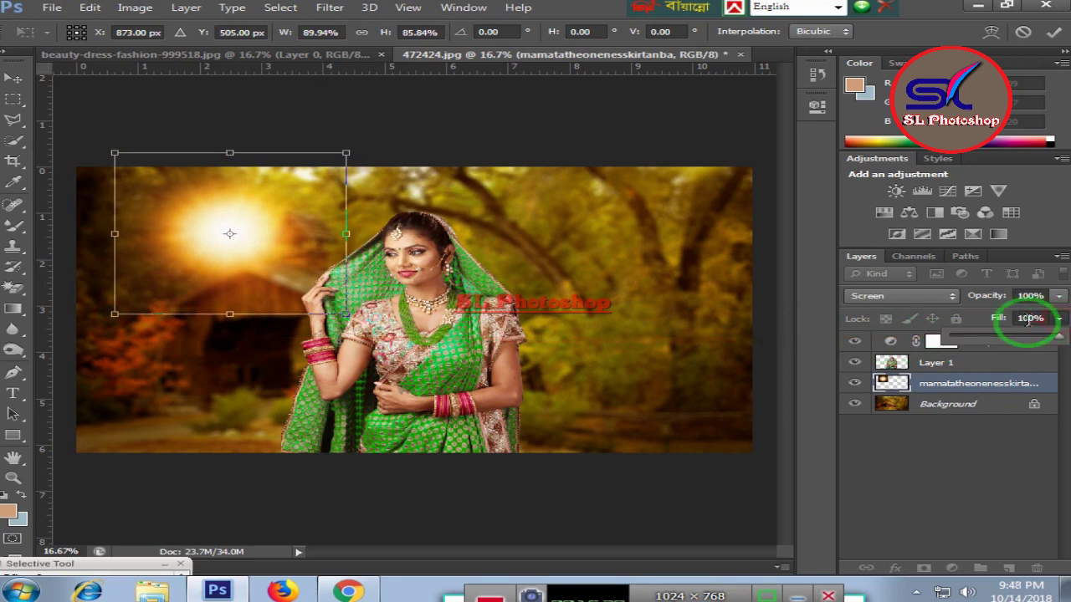
Step: Try lower Fill and Opacity on the sun layer, then return both to 100%
drag(1004, 337, 1034, 338)
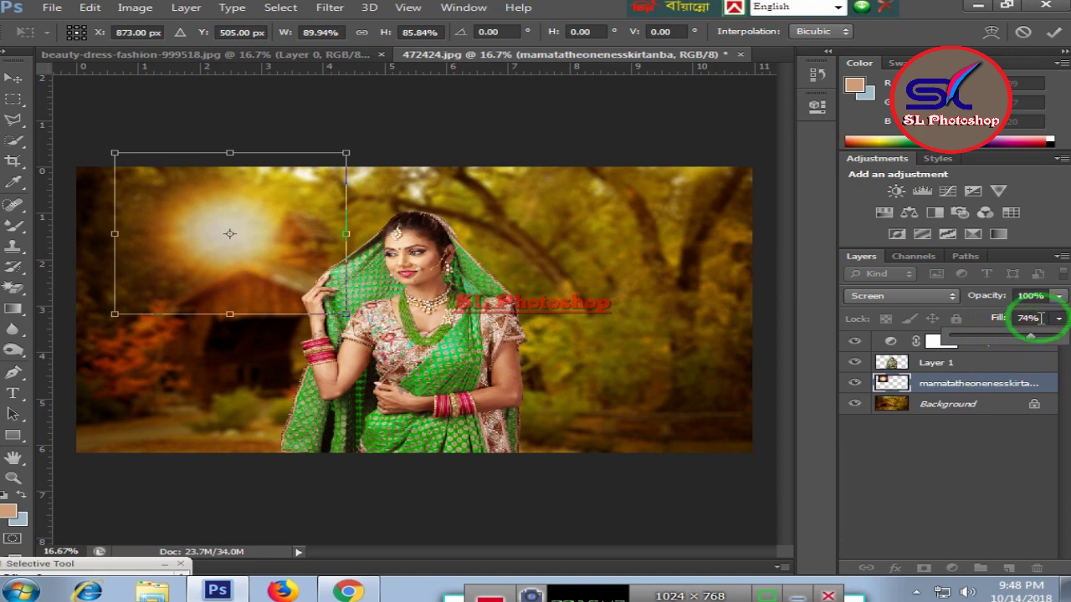
click(1059, 298)
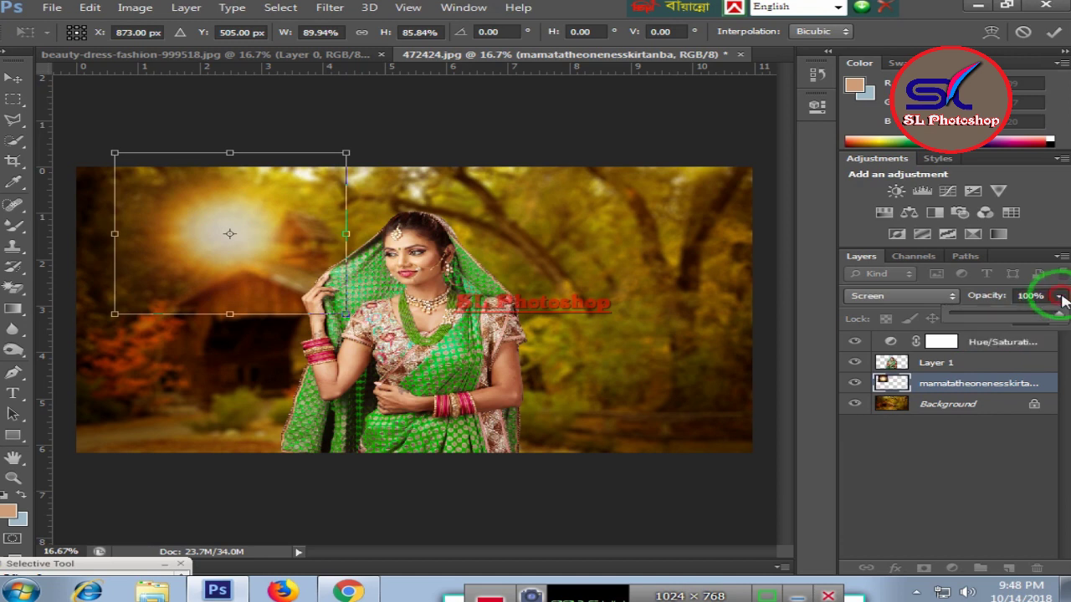
click(1011, 316)
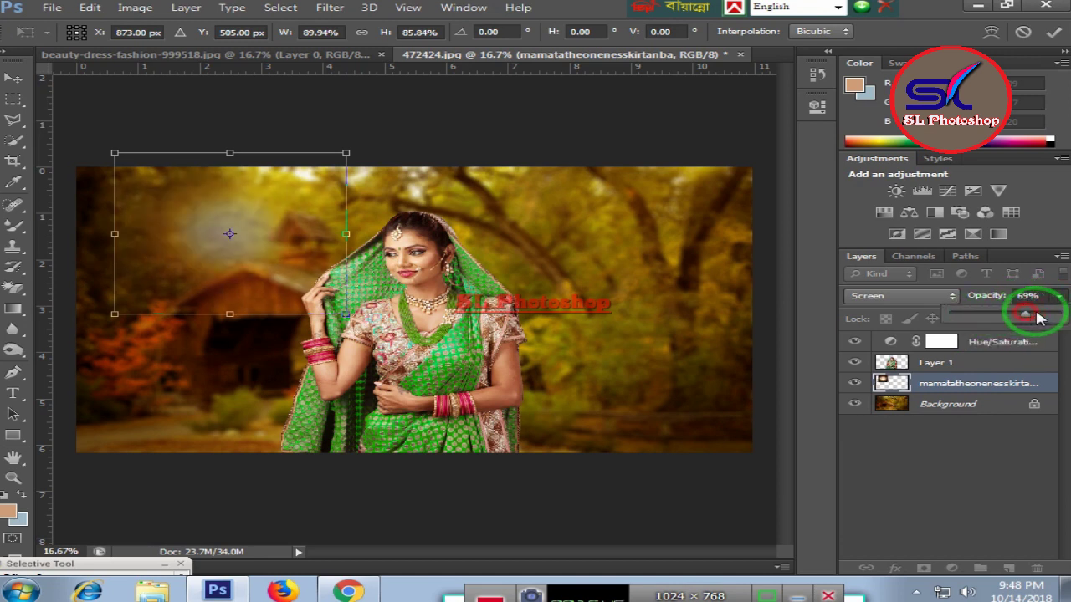
drag(1037, 316, 1046, 316)
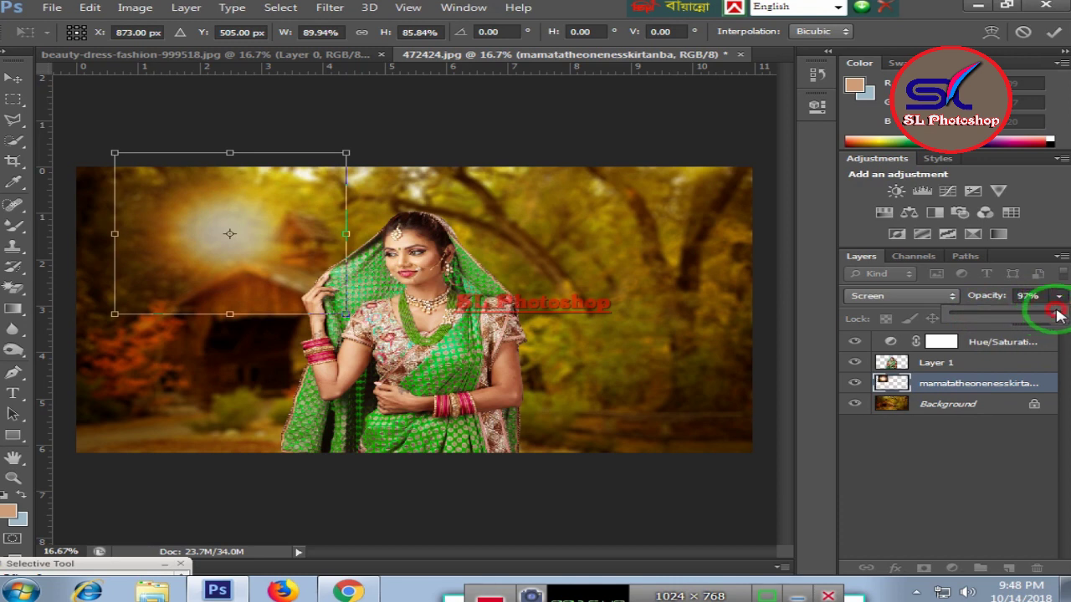
drag(1057, 312, 1058, 316)
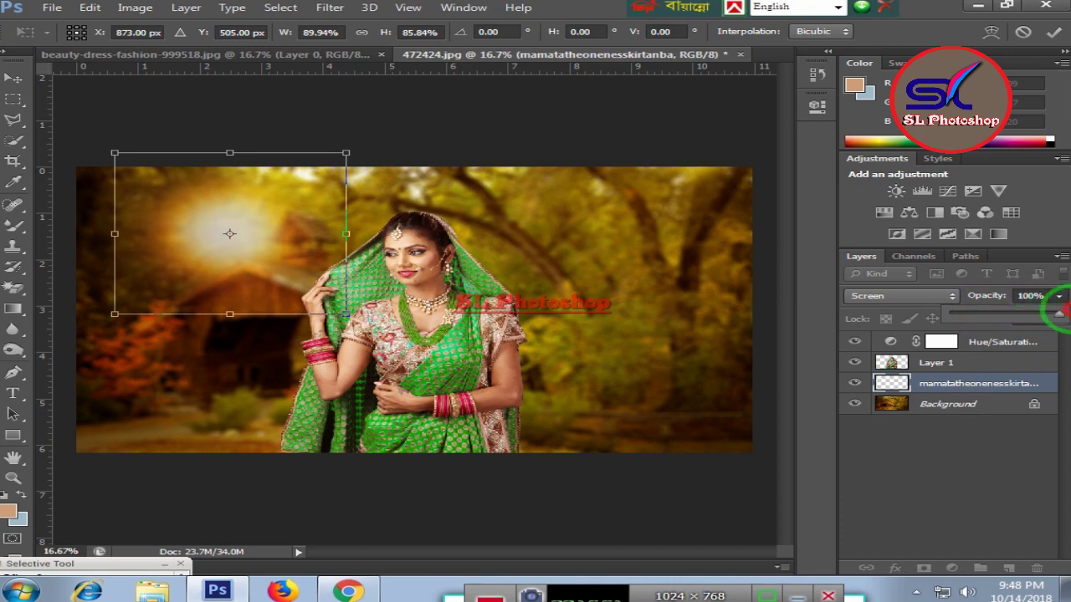
click(895, 501)
click(1058, 318)
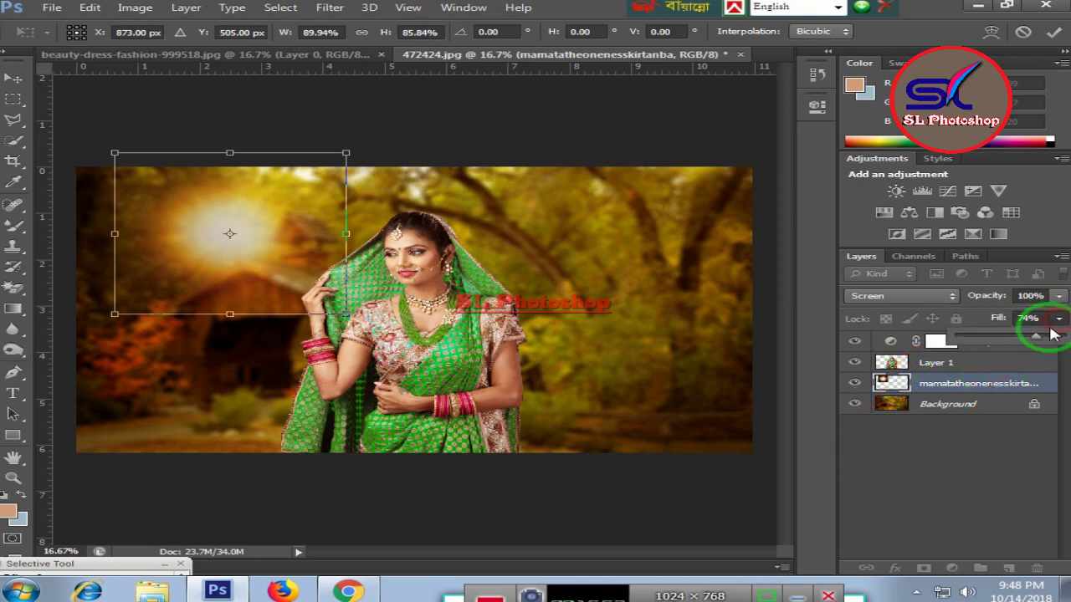
drag(1061, 338, 1067, 338)
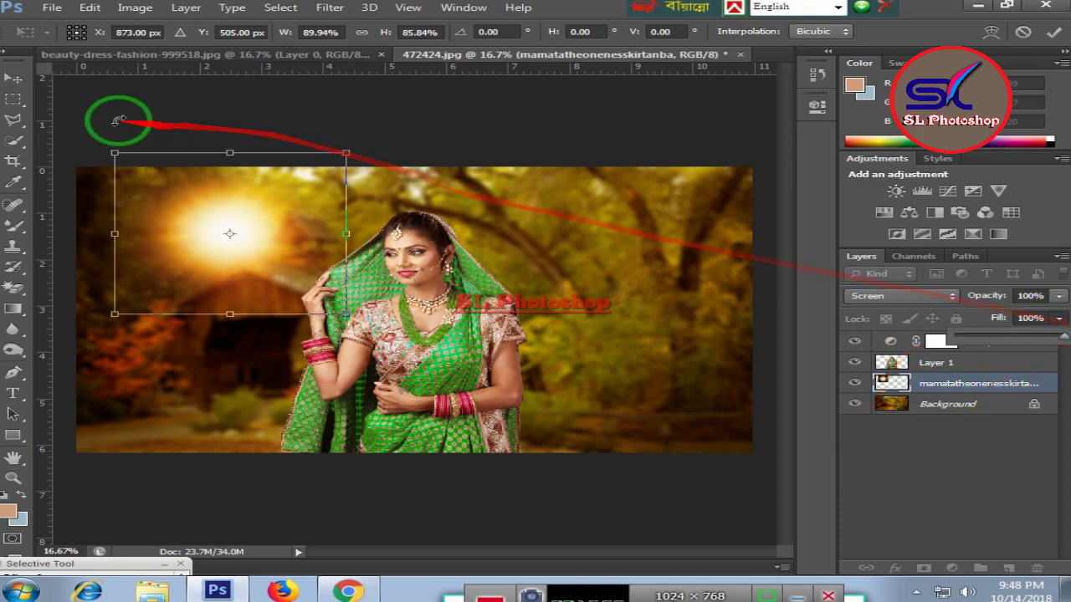
Step: Commit the sun glow's new size and position
click(14, 140)
click(432, 226)
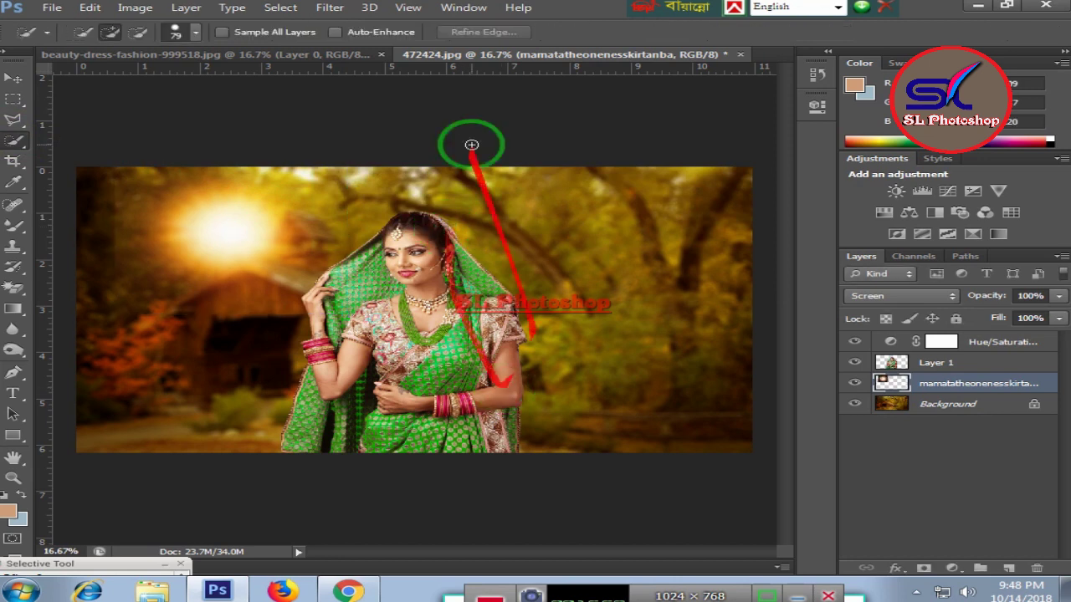
click(12, 82)
Step: Slightly resize the sun glow, move it up and right, and apply the transform
key(ctrl+t)
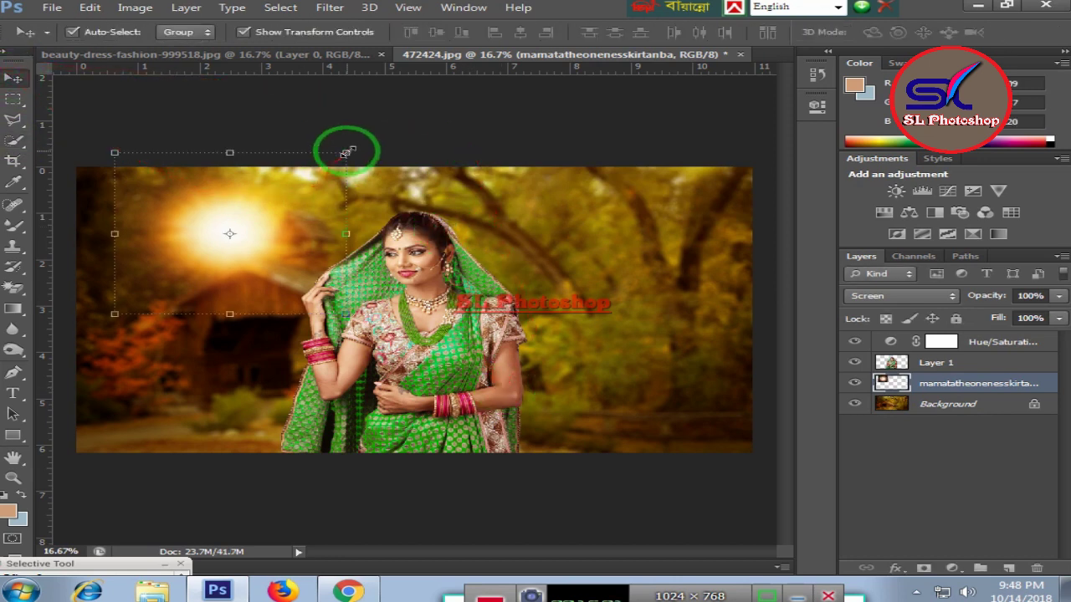
drag(341, 151, 295, 178)
drag(206, 225, 226, 201)
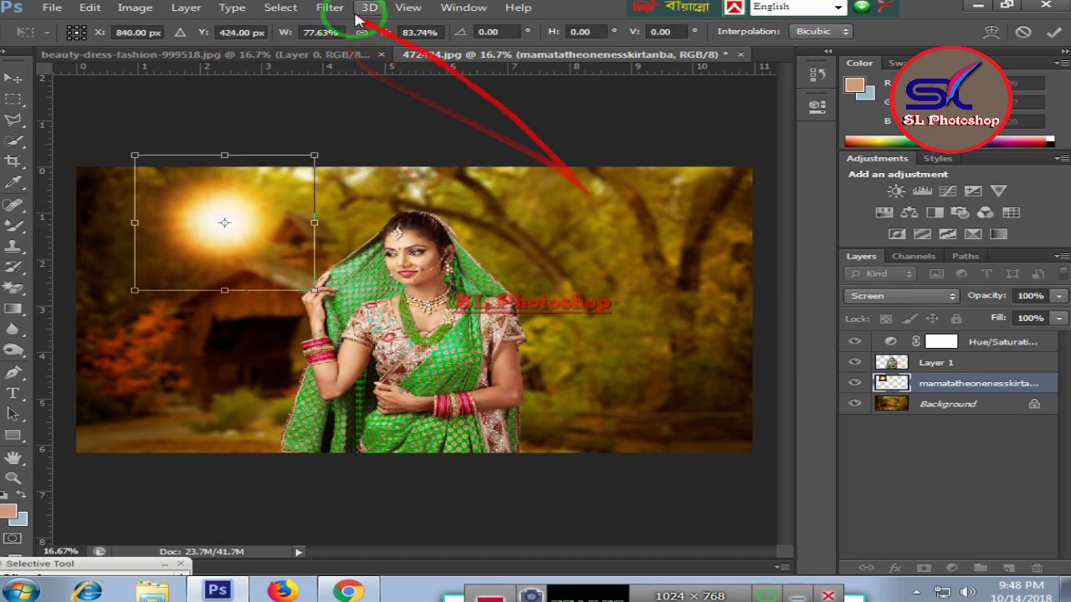
click(327, 7)
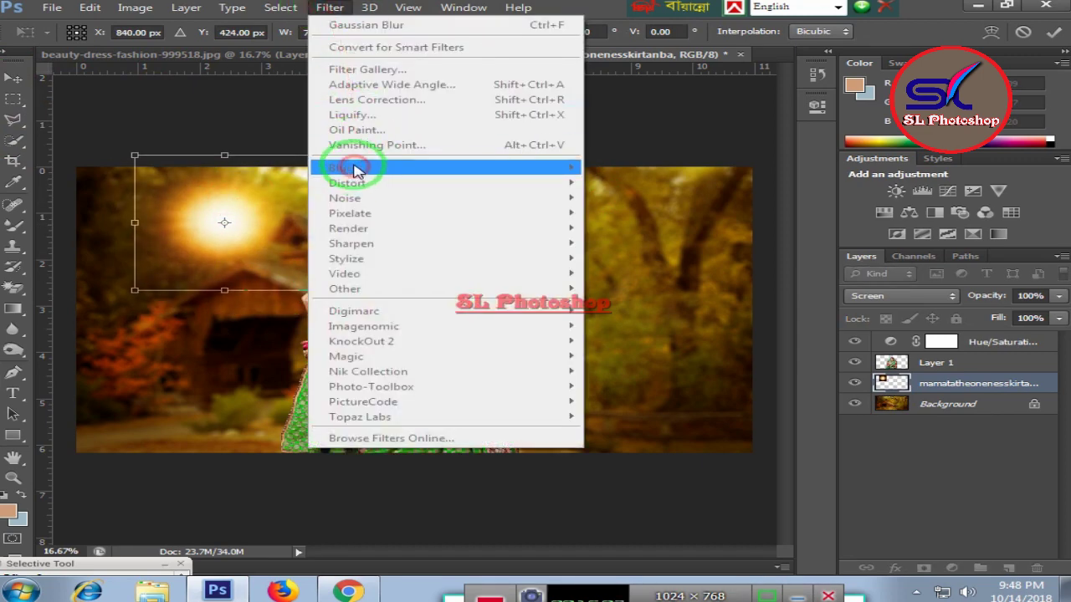
click(14, 138)
click(430, 228)
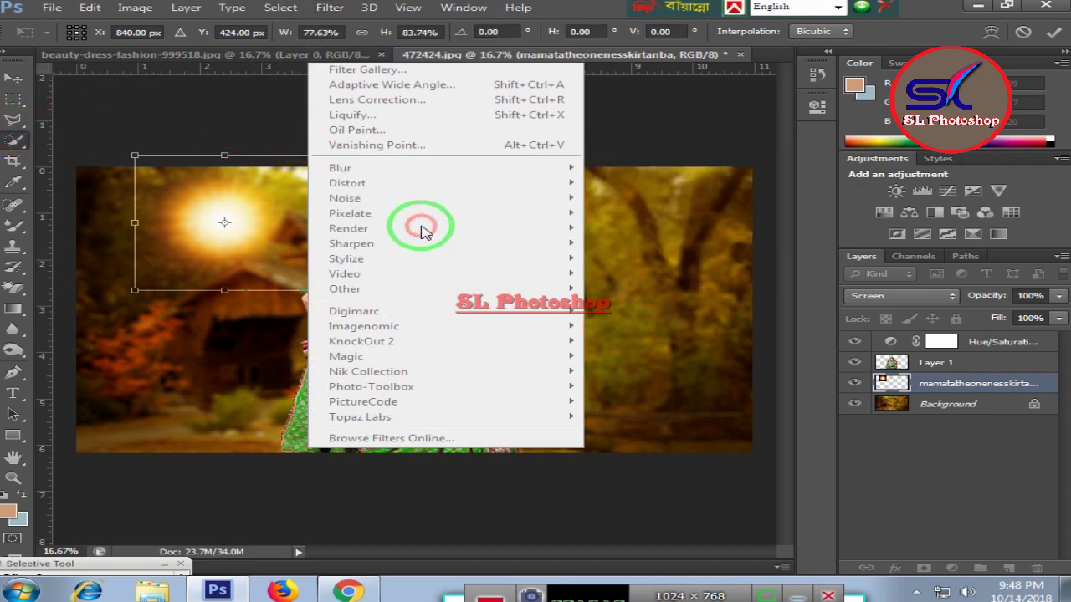
Step: Blur the sun glow with a 69.2-pixel Gaussian Blur into a diffuse haze
click(329, 7)
mouse_move(340, 168)
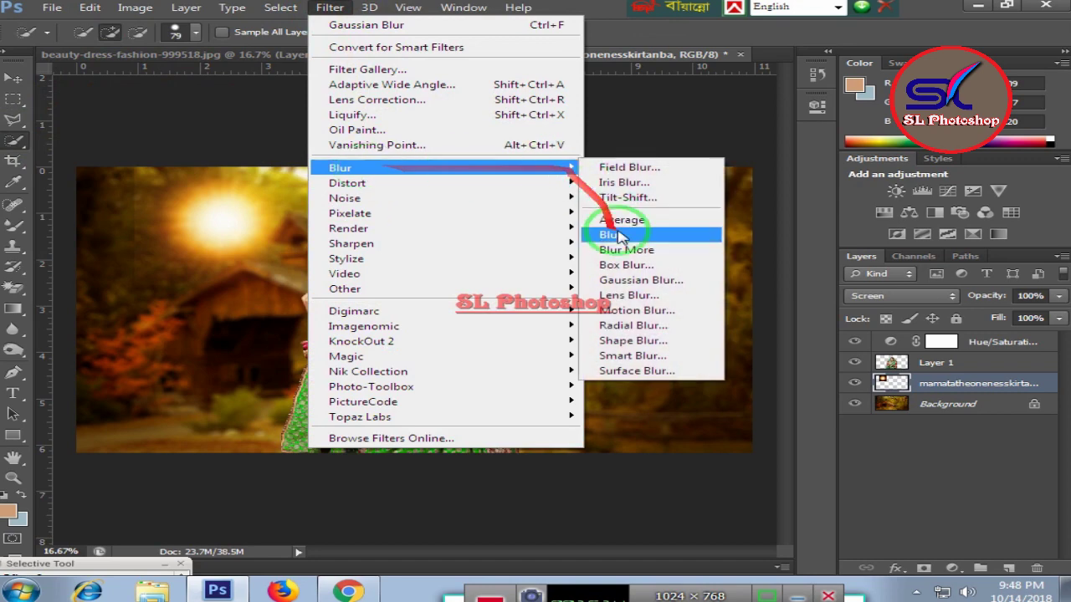
click(644, 281)
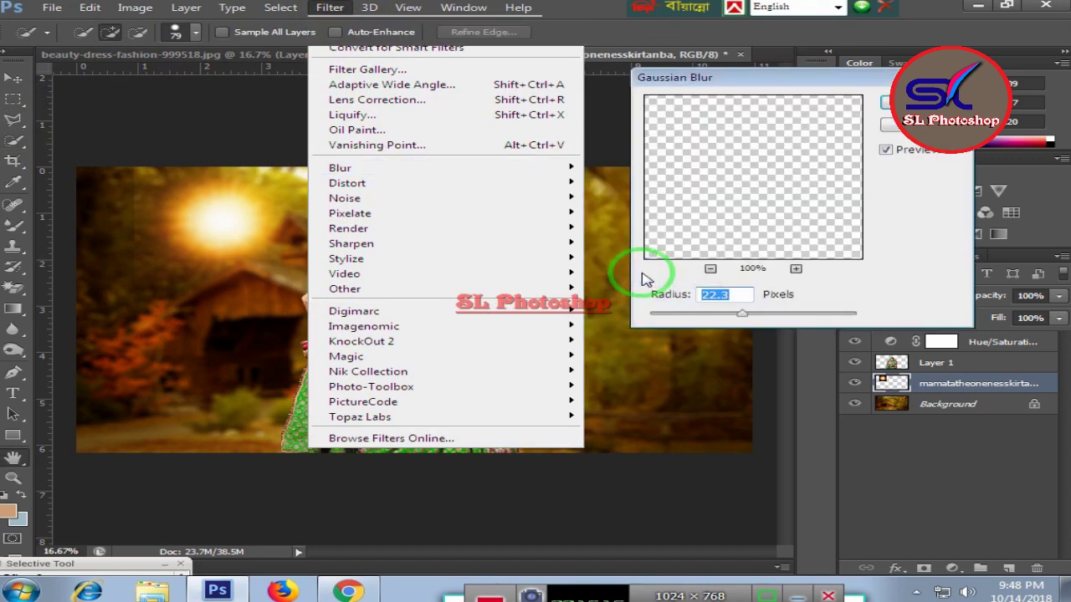
drag(743, 319, 784, 312)
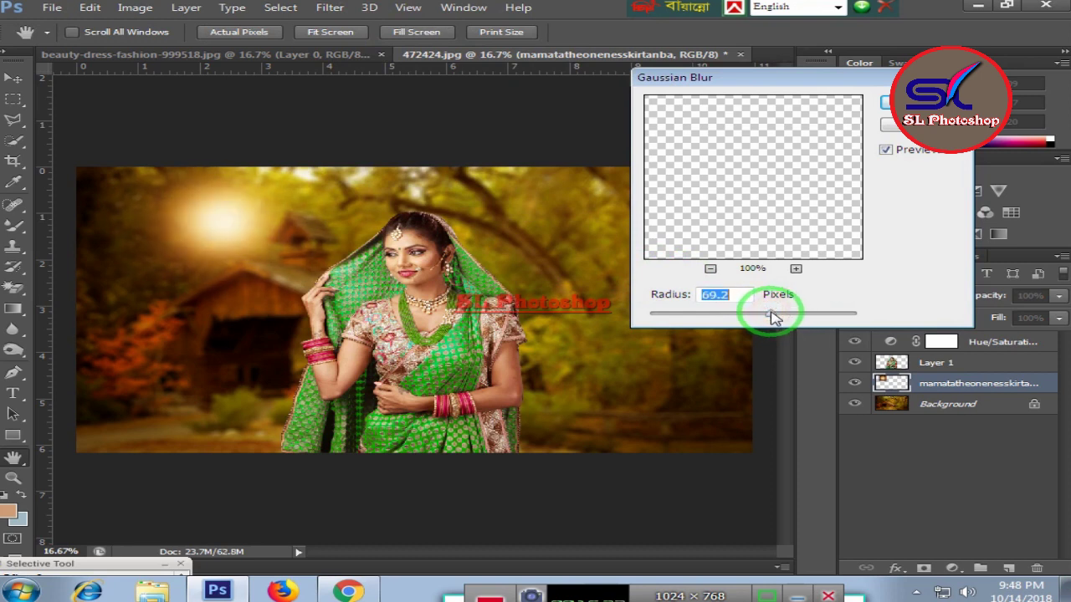
click(920, 102)
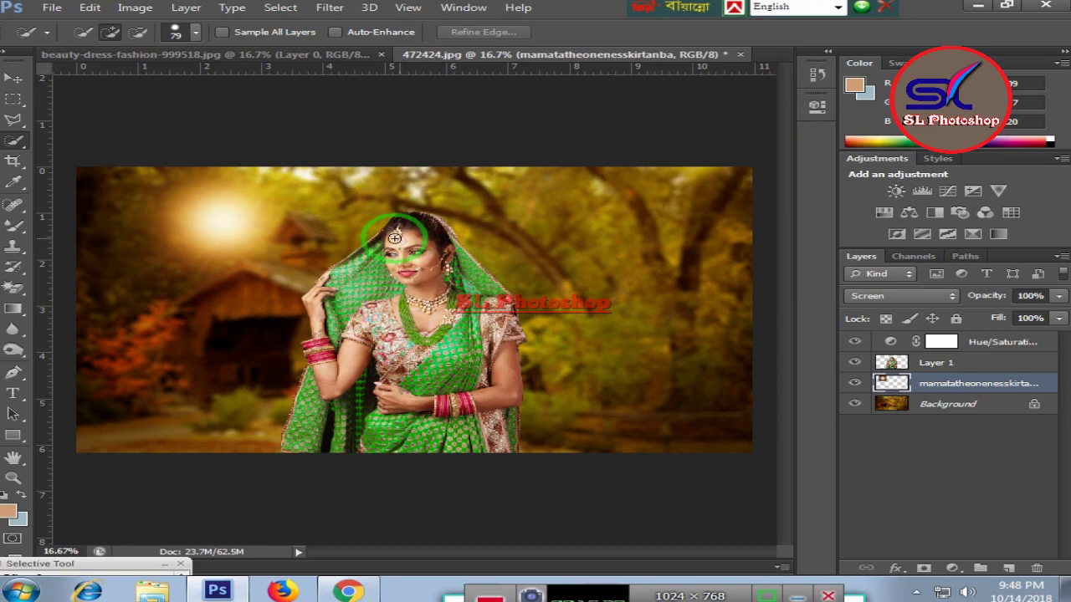
Step: Scale the glow to 247.90% × 224.14%, keep it top-left, and apply the transform
click(12, 77)
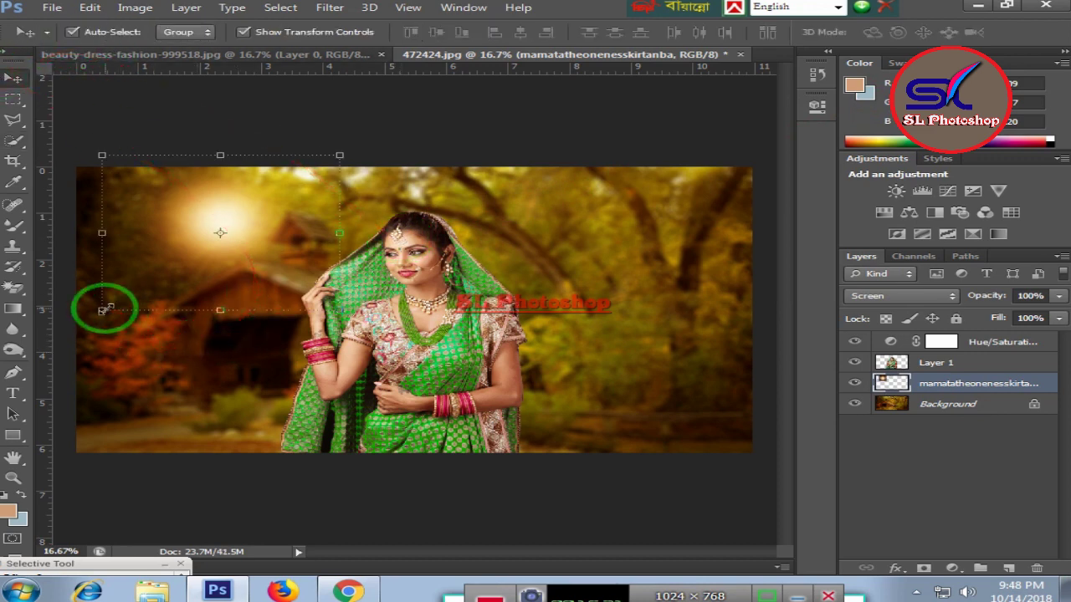
drag(101, 310, 54, 452)
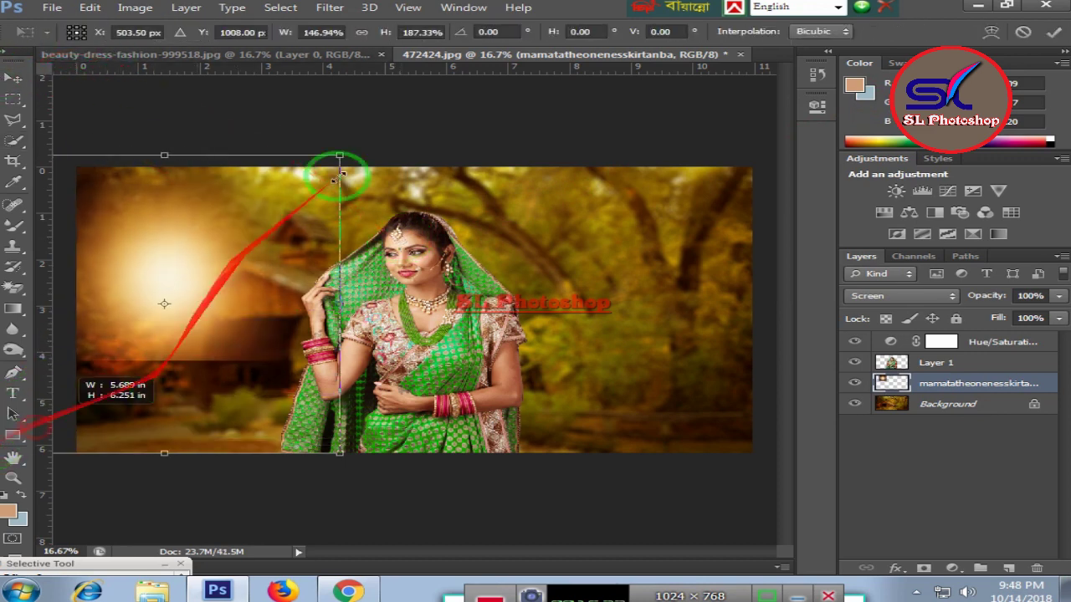
mouse_move(339, 155)
mouse_down()
mouse_move(479, 111)
mouse_move(574, 101)
mouse_up()
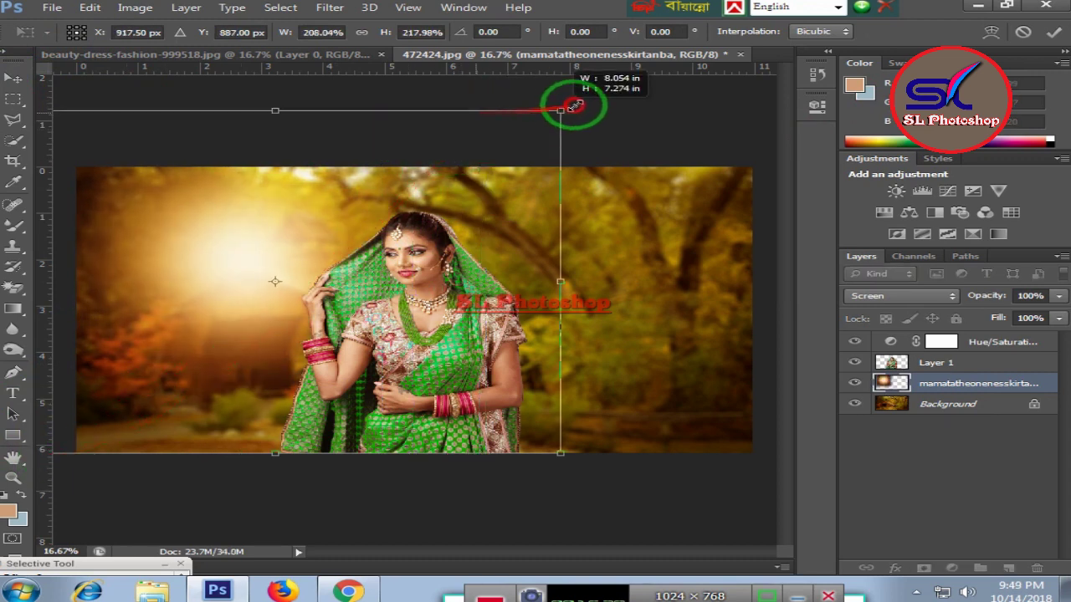
mouse_move(259, 230)
mouse_down()
mouse_move(191, 246)
mouse_move(183, 259)
mouse_up()
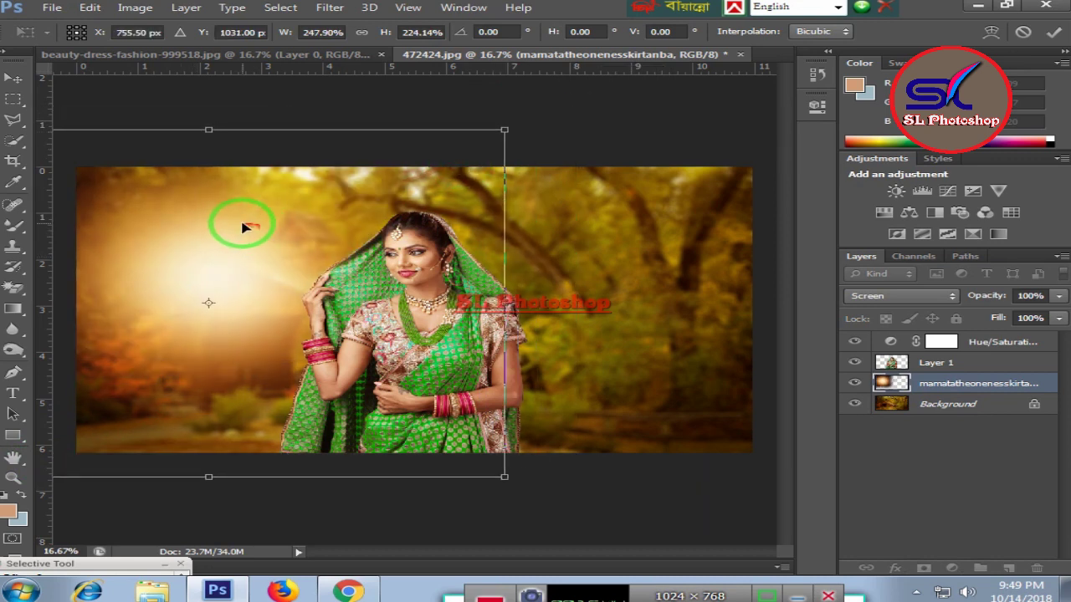
drag(243, 227, 234, 202)
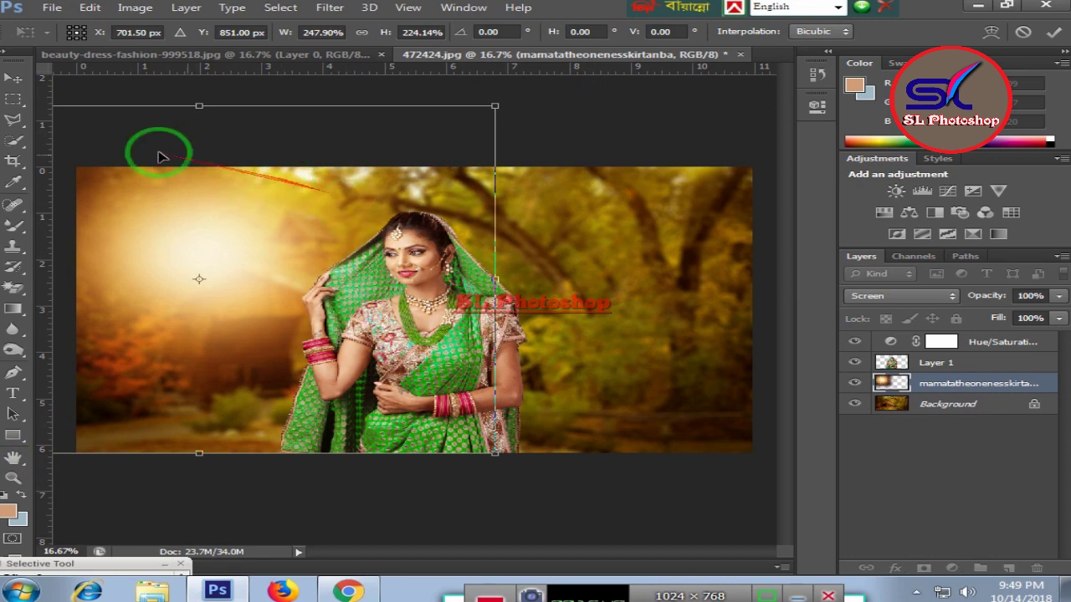
click(13, 141)
click(418, 232)
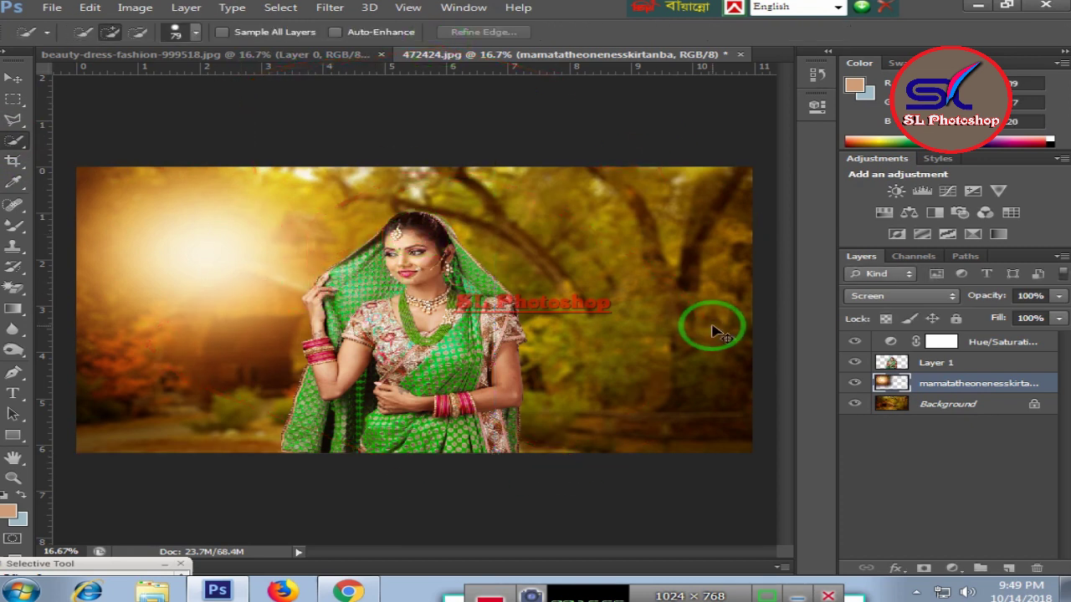
Step: Zoom to 100% on the woman and scroll up to inspect her
key(ctrl+plus)
key(ctrl+plus)
key(ctrl+plus)
key(ctrl+plus)
key(ctrl+plus)
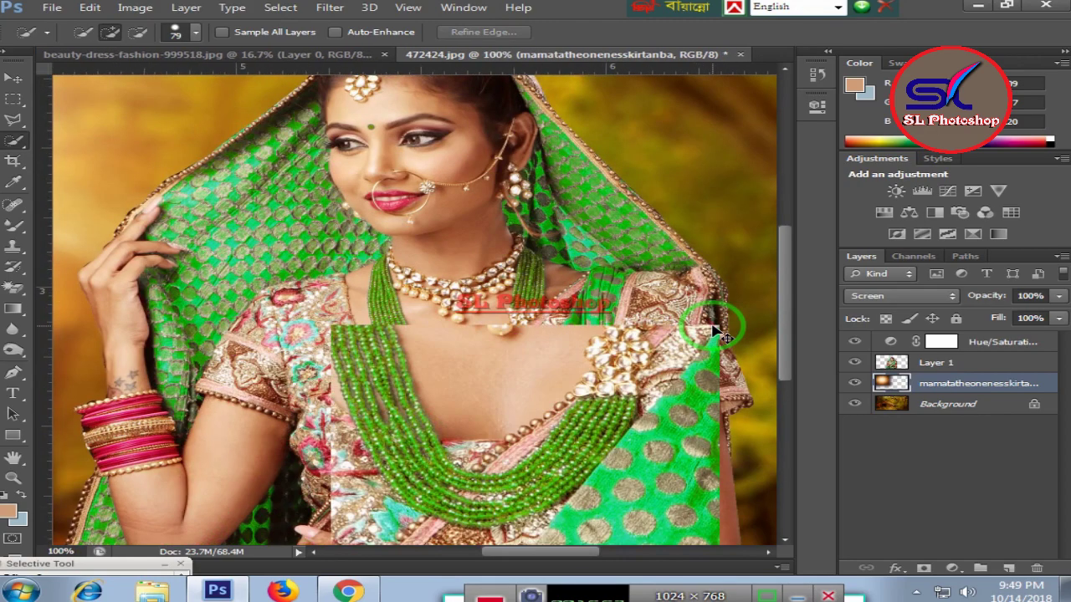
scroll(642, 192, up, 4)
scroll(637, 197, up, 1)
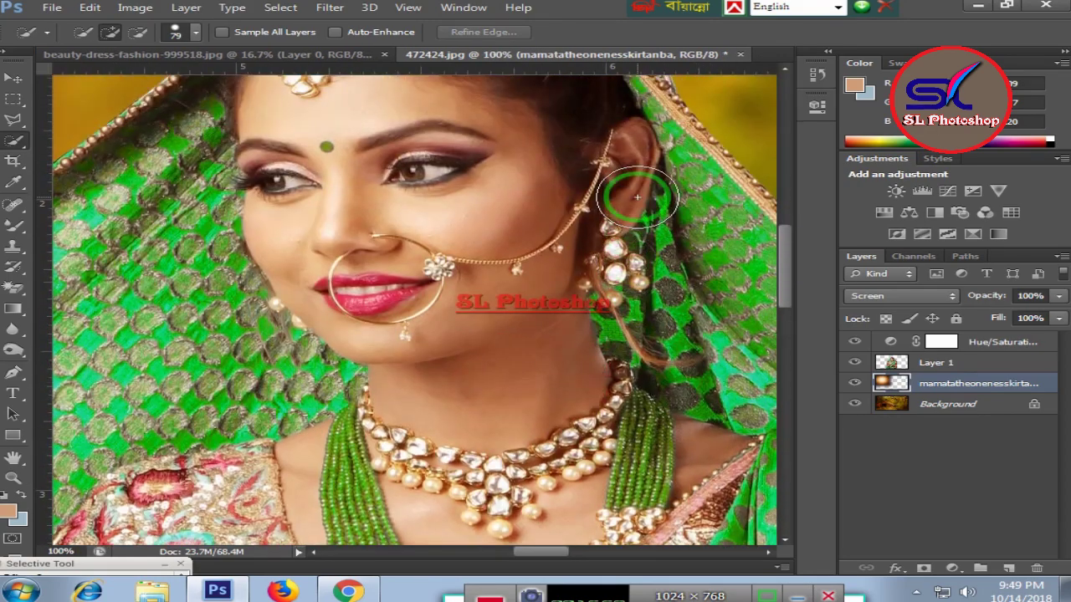
scroll(637, 197, up, 1)
scroll(636, 197, up, 1)
scroll(637, 198, up, 1)
scroll(637, 197, up, 1)
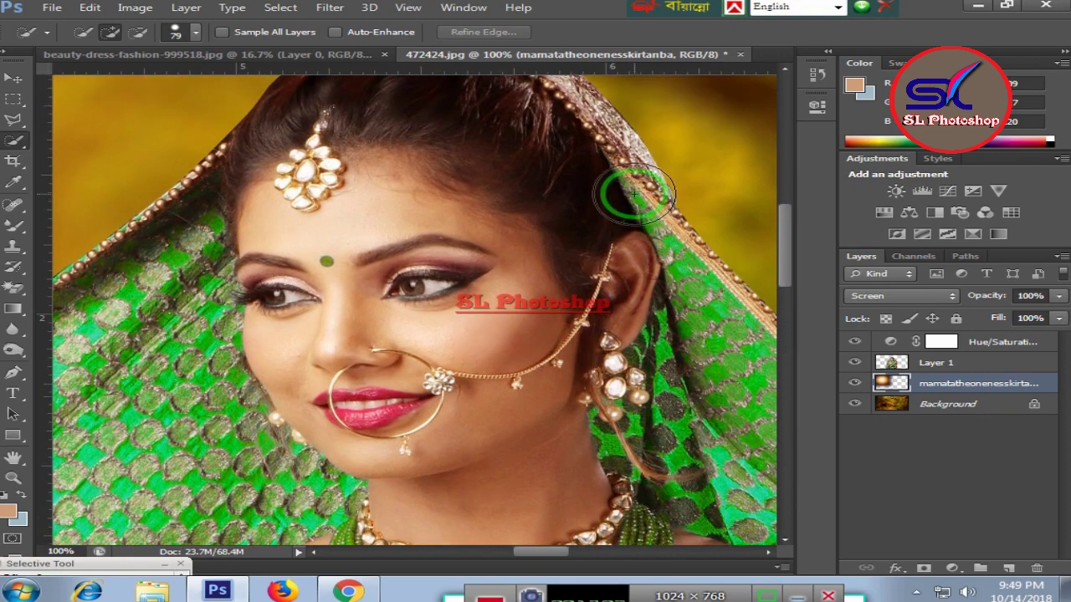
Step: Hide all panels and zoom out to review the full composite
key(Tab)
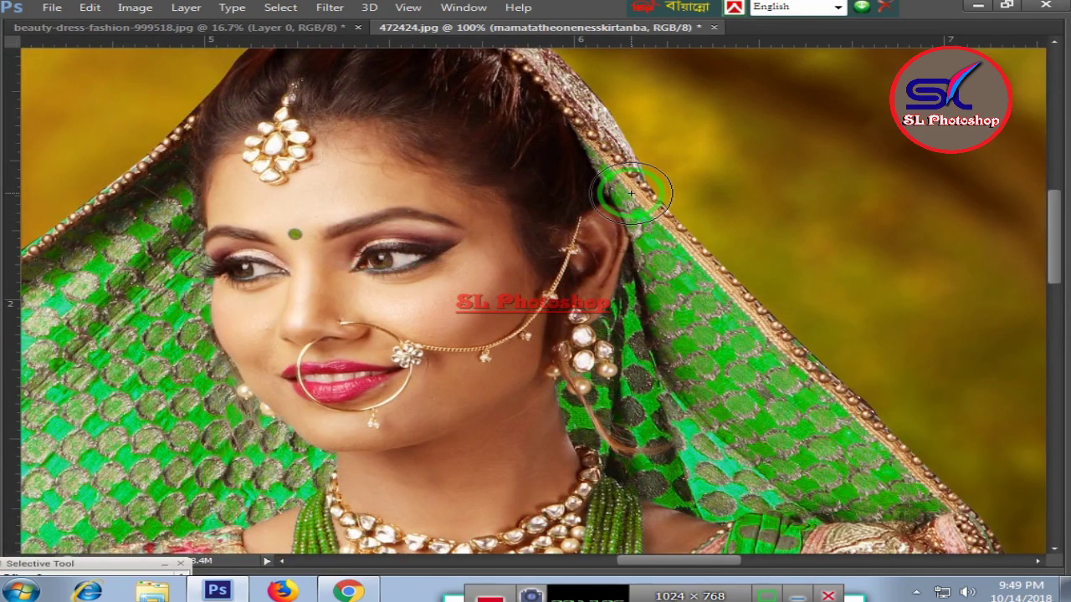
key(ctrl+minus)
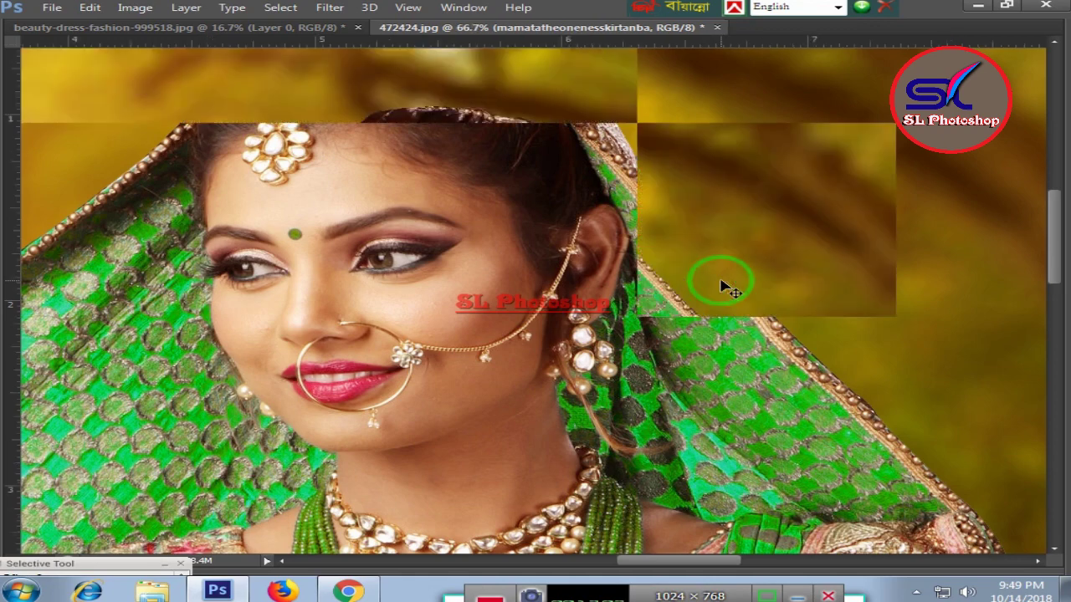
key(ctrl+minus)
key(ctrl+minus)
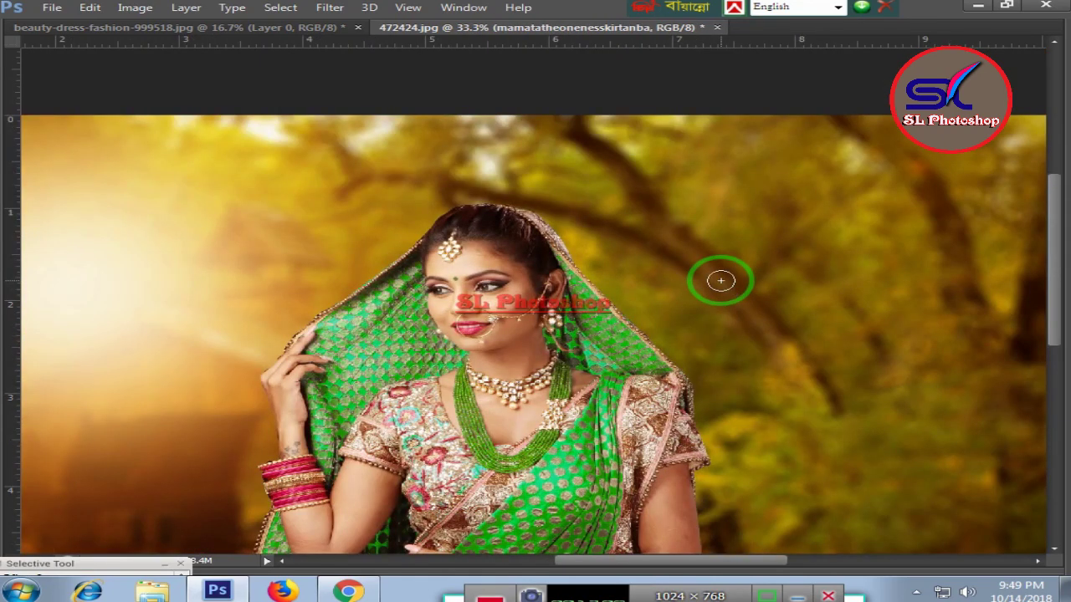
scroll(720, 280, down, 2)
scroll(722, 279, down, 1)
scroll(722, 279, down, 1)
scroll(723, 279, down, 1)
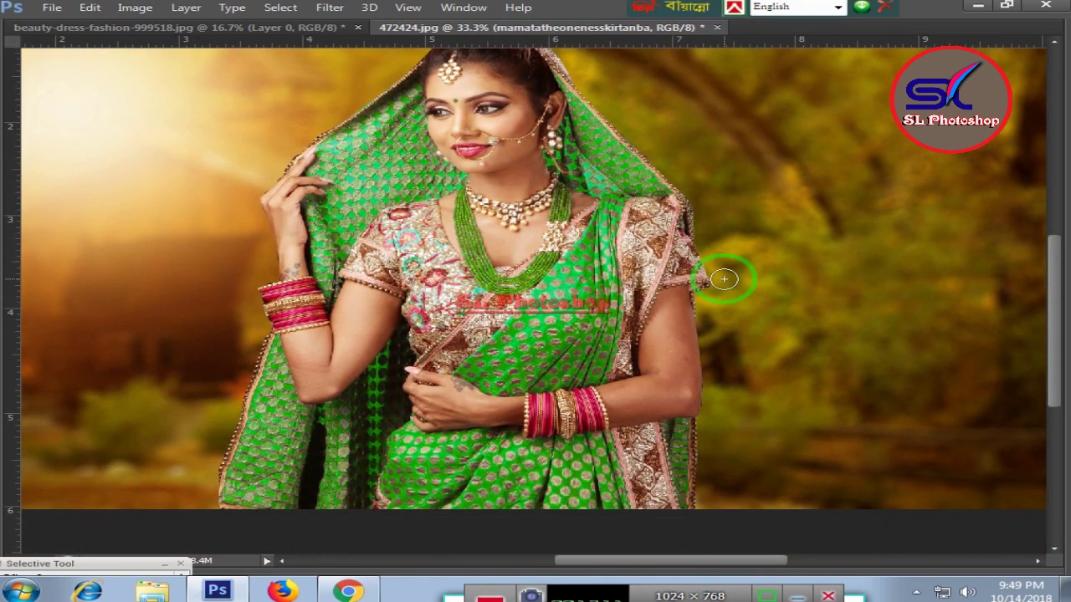
scroll(724, 279, up, 1)
scroll(726, 280, up, 2)
scroll(726, 278, up, 3)
scroll(727, 276, up, 1)
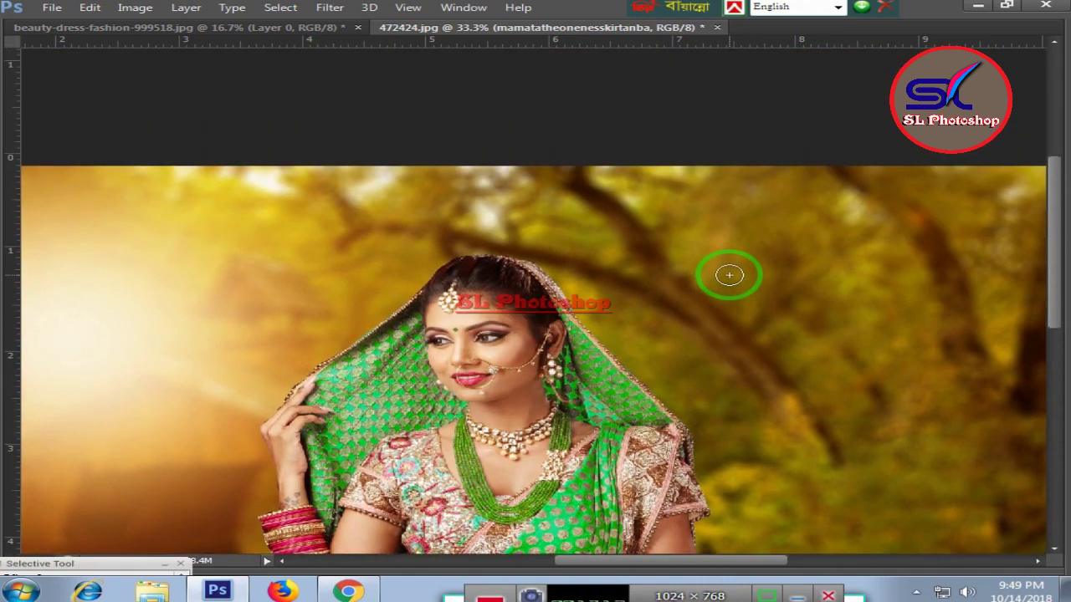
scroll(728, 274, down, 1)
scroll(729, 275, down, 2)
scroll(729, 274, down, 2)
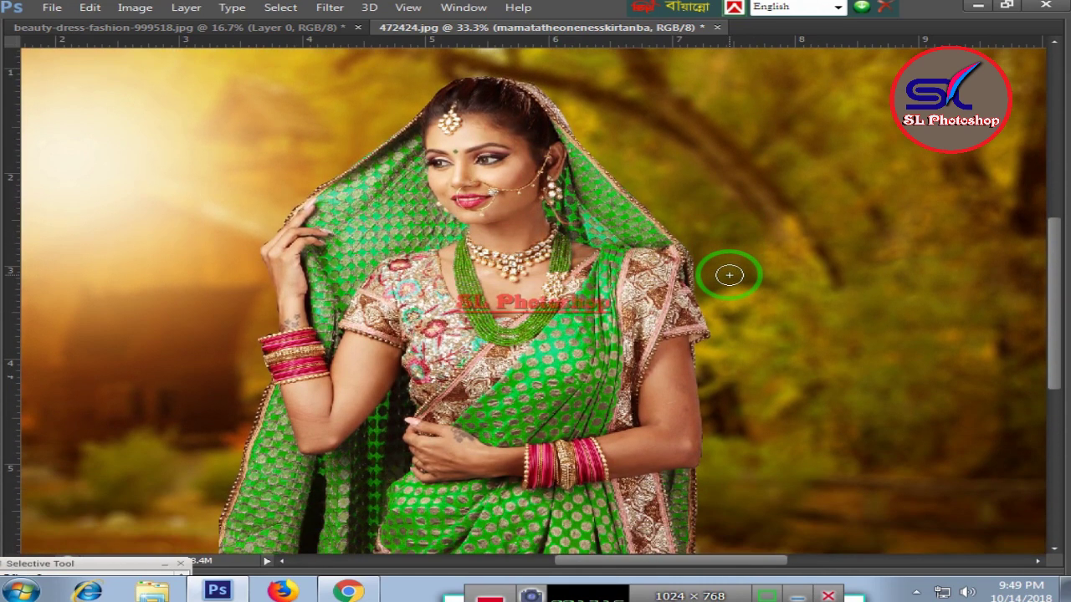
scroll(729, 275, down, 1)
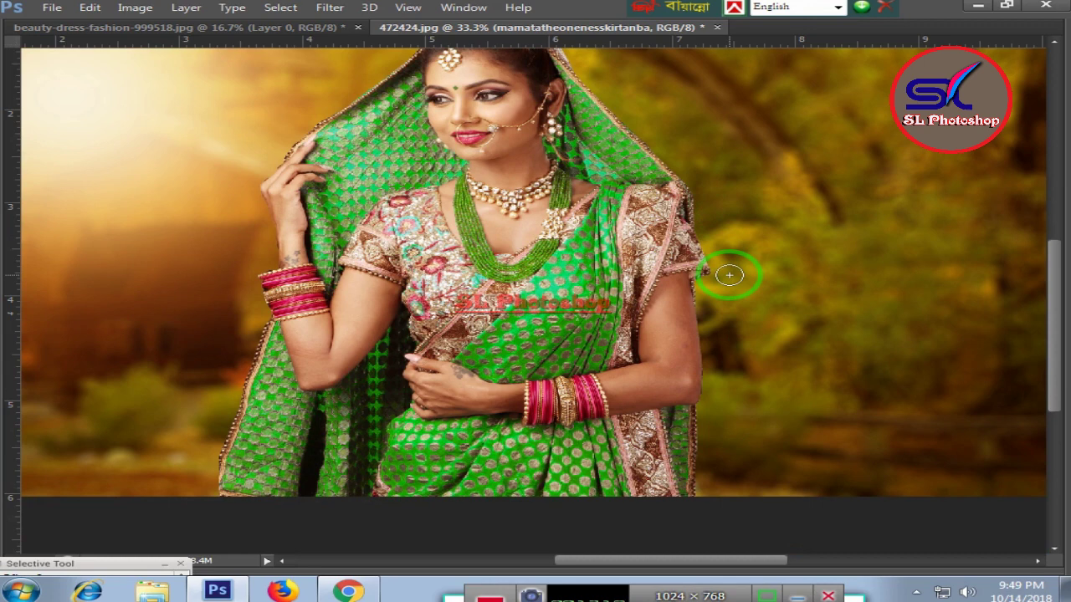
scroll(728, 275, up, 1)
scroll(728, 275, up, 1)
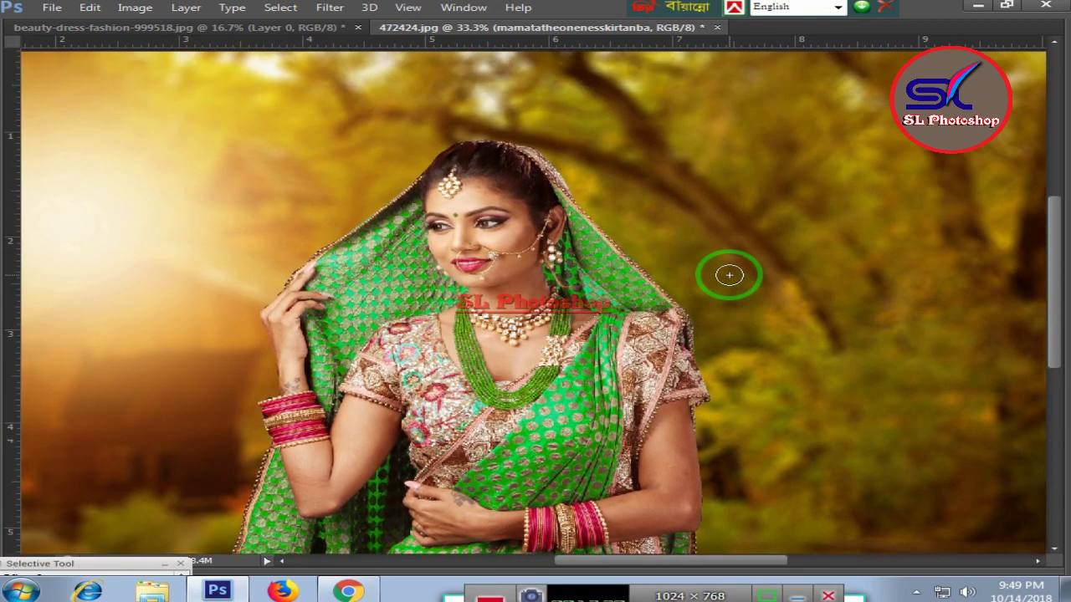
scroll(729, 274, down, 1)
Step: Zoom in on the woman's cut-out edges, then fit the whole image to the window
key(ctrl+plus)
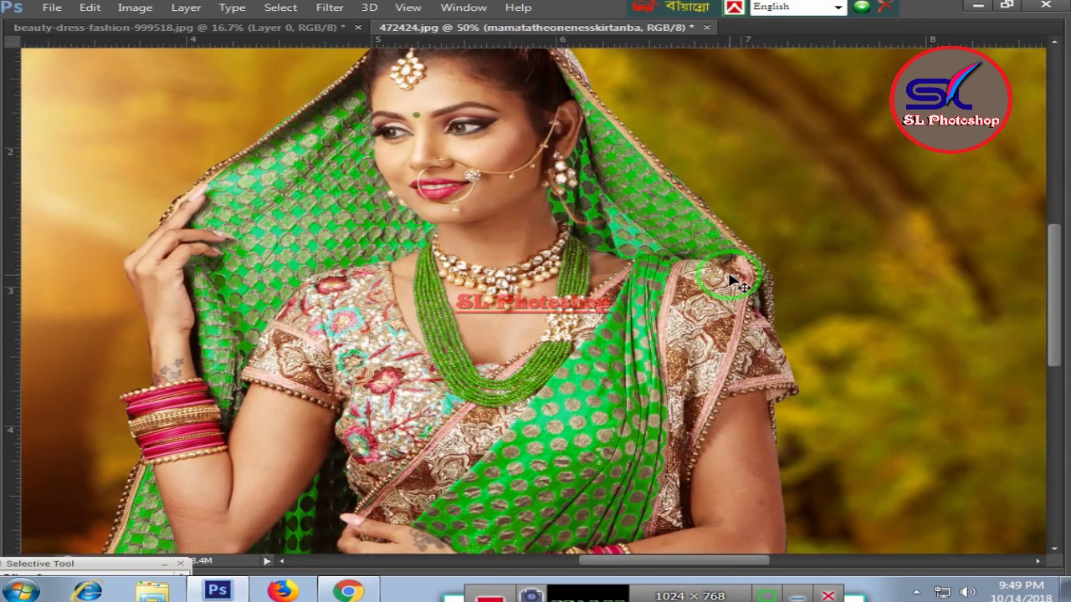
key(ctrl+plus)
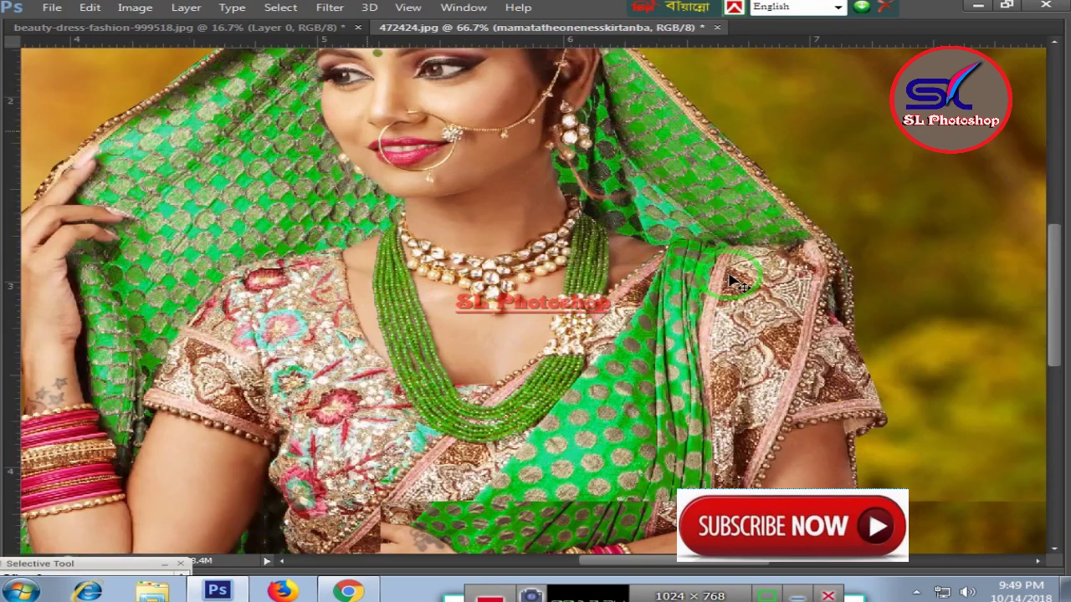
scroll(737, 251, up, 1)
scroll(736, 241, up, 1)
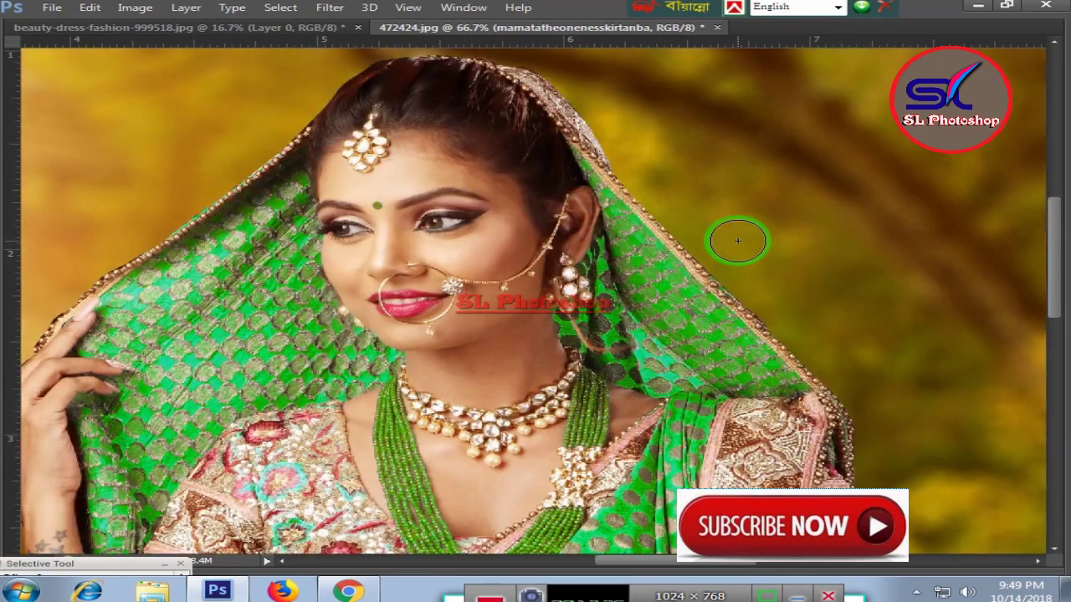
scroll(738, 238, down, 1)
scroll(739, 238, down, 1)
scroll(738, 238, down, 1)
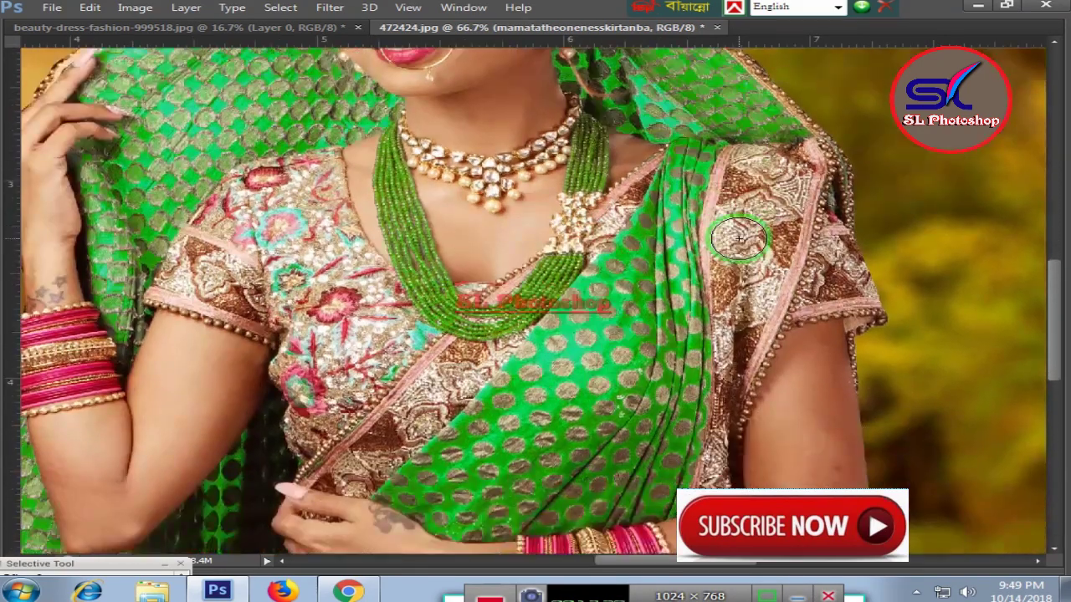
scroll(739, 239, down, 1)
scroll(739, 238, down, 1)
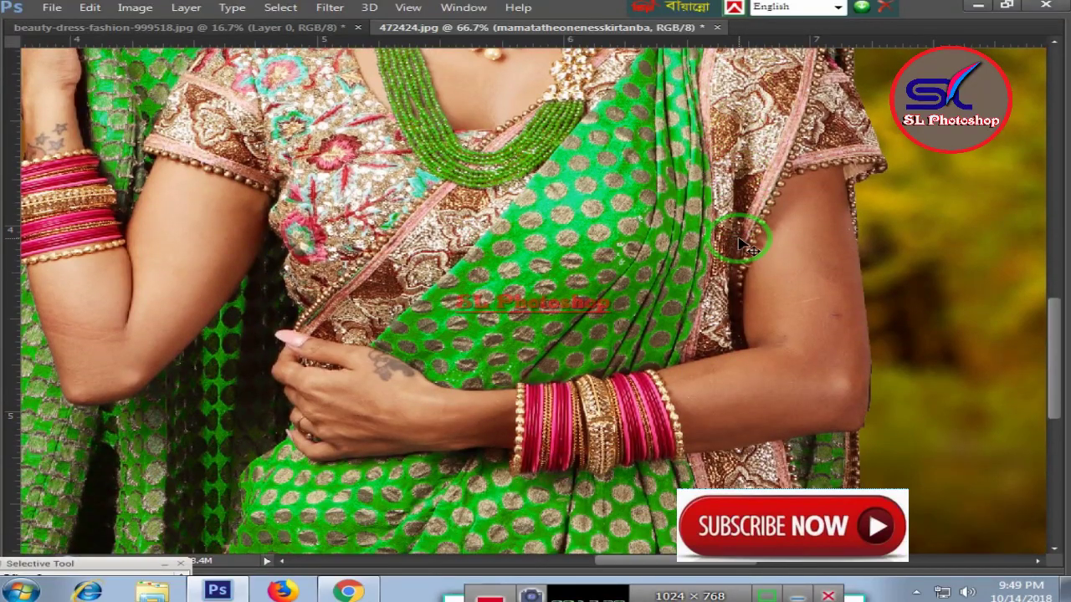
key(ctrl+minus)
key(ctrl+minus)
key(ctrl+minus)
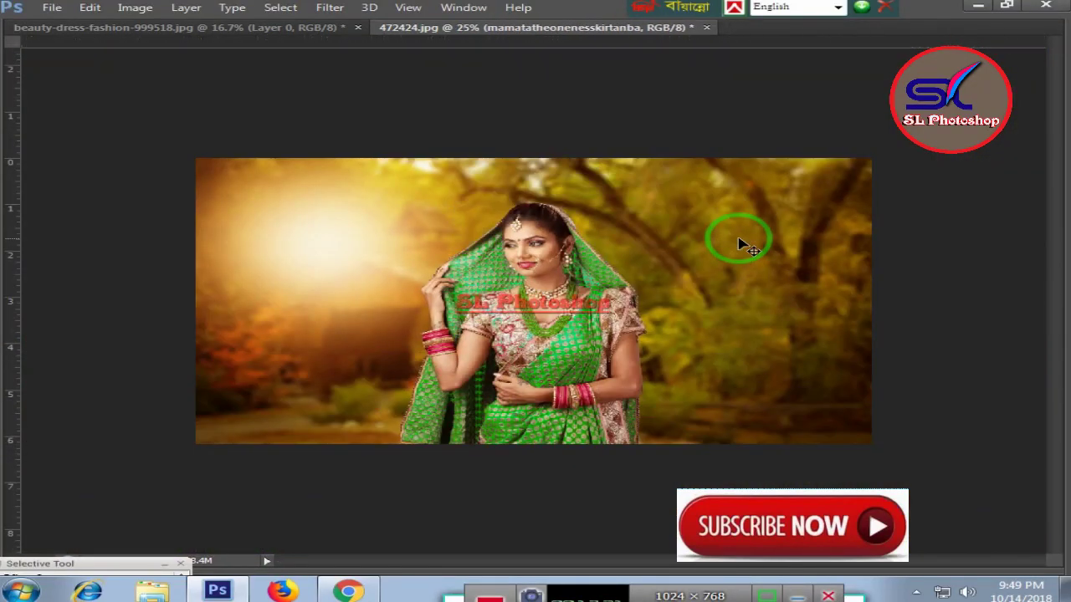
key(ctrl+0)
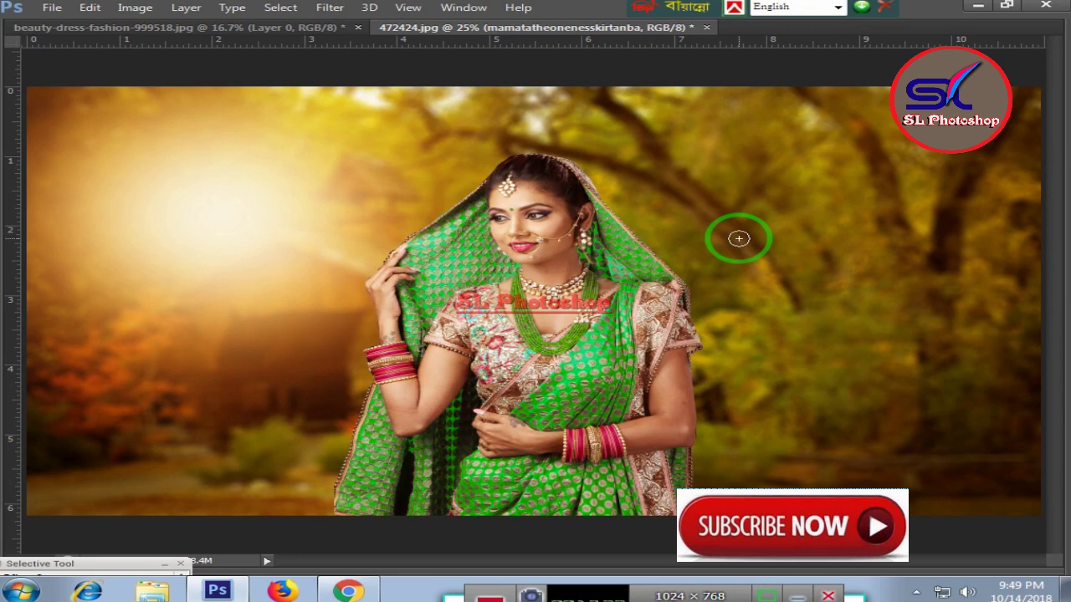